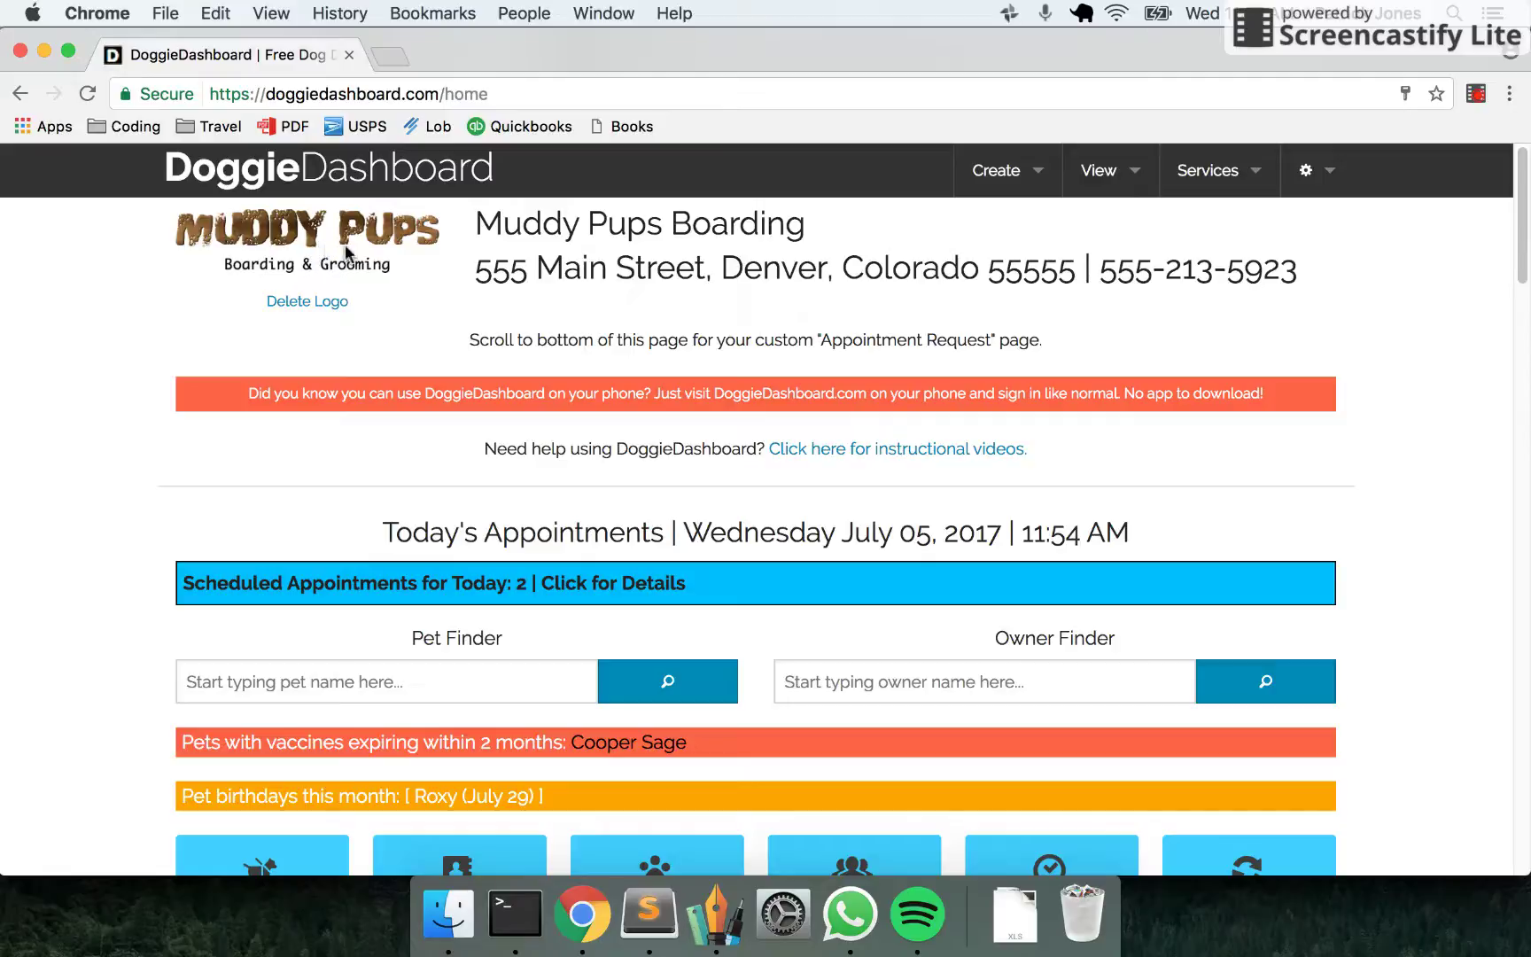
Open the account options menu, then scroll down the dashboard home page.
{"action": "left_click", "coordinate": [1310, 170]}
{"action": "scroll", "coordinate": [1171, 293], "scroll_direction": "down", "scroll_amount": 2}
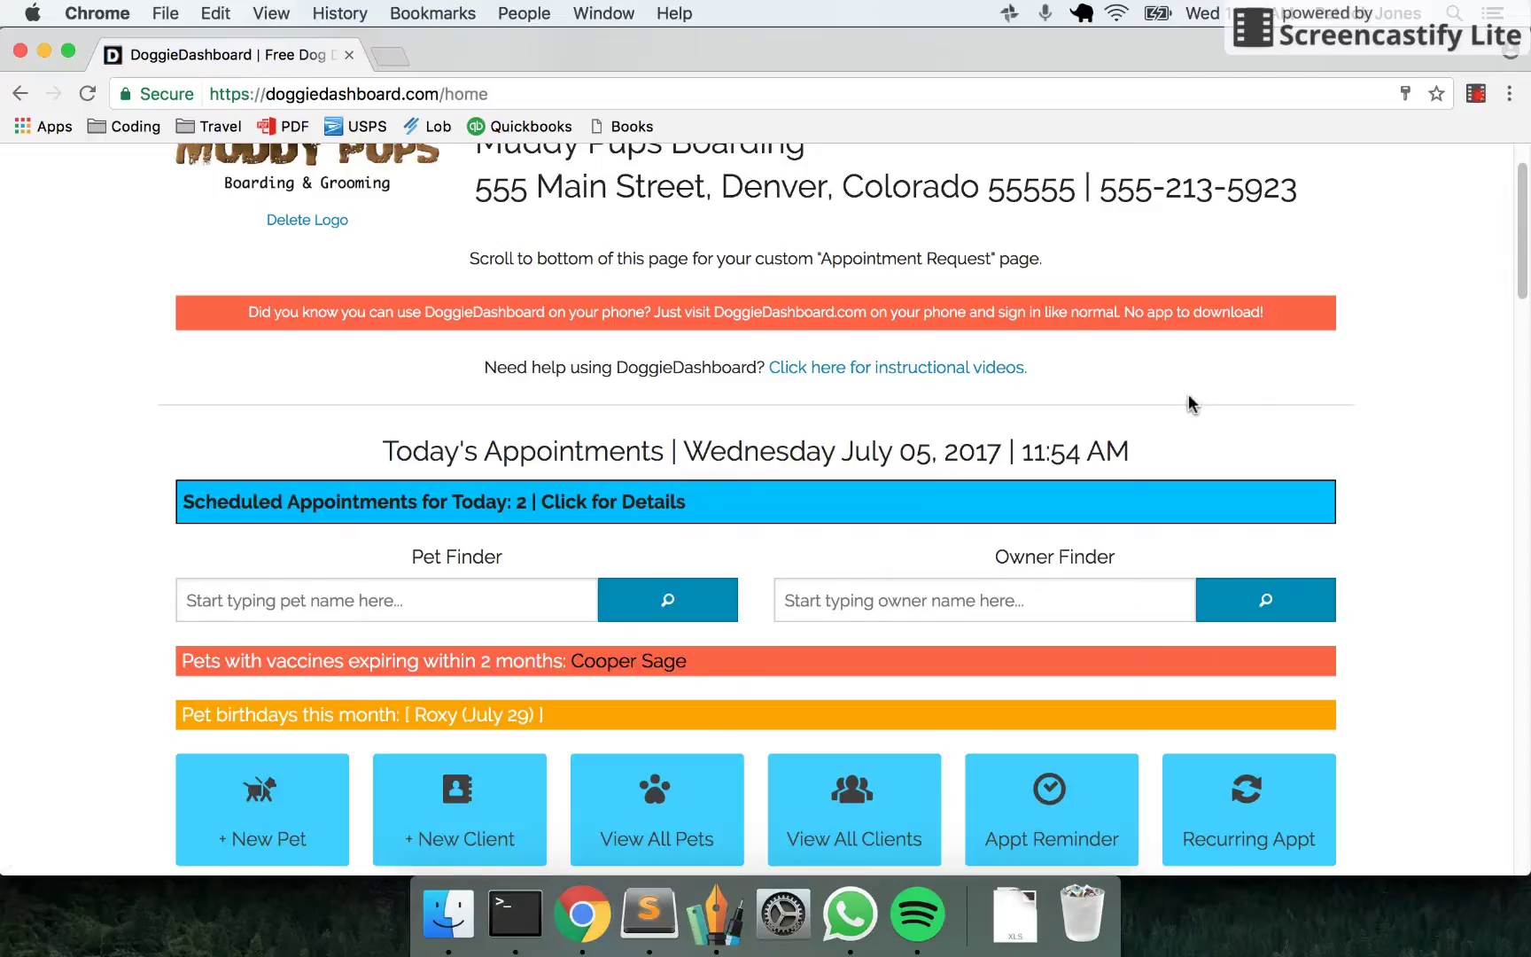
{"action": "scroll", "coordinate": [1181, 401], "scroll_direction": "down", "scroll_amount": 1}
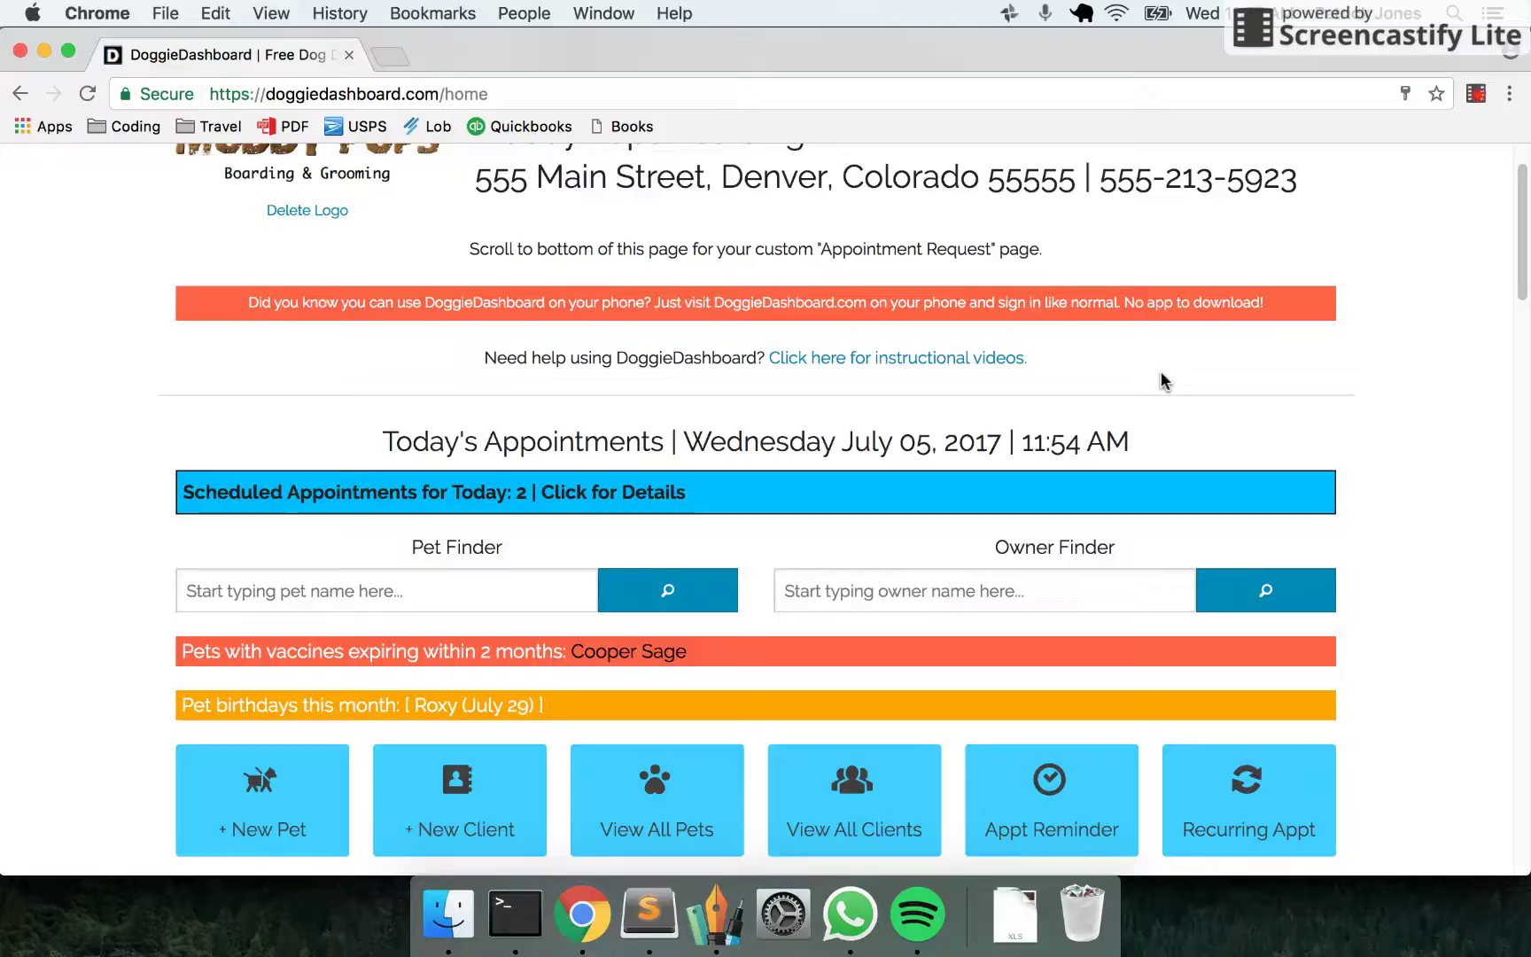
{"action": "scroll", "coordinate": [1162, 379], "scroll_direction": "down", "scroll_amount": 4}
{"action": "scroll", "coordinate": [1203, 383], "scroll_direction": "down", "scroll_amount": 2}
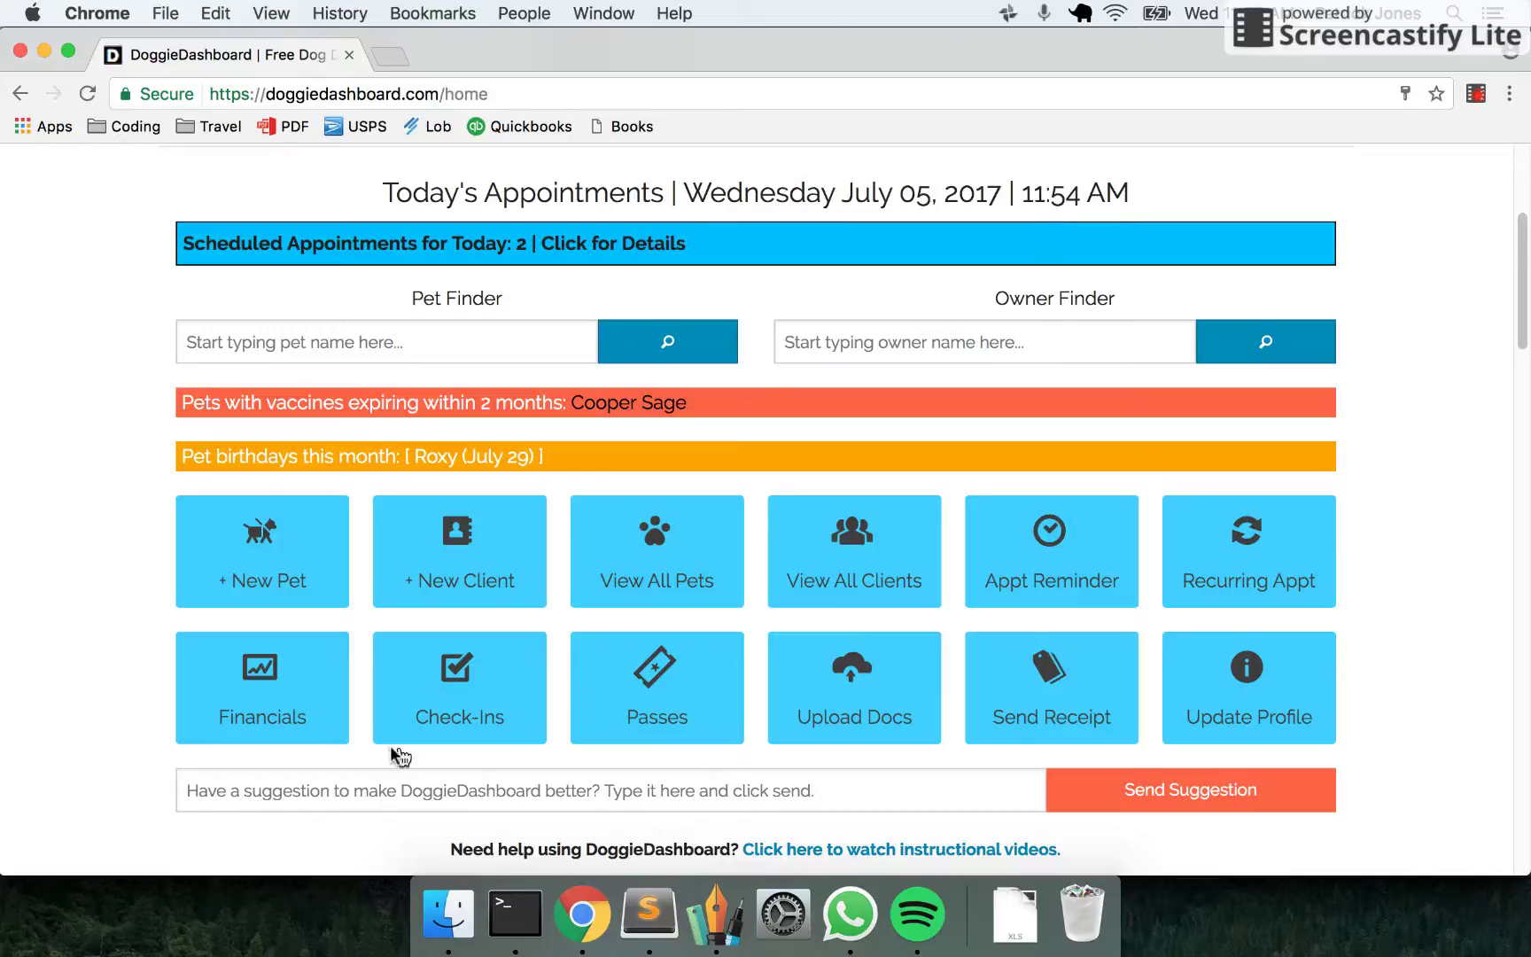
Expand today's appointment details and highlight, then deselect, the Roxy and Goldy notes.
{"action": "left_click", "coordinate": [527, 253]}
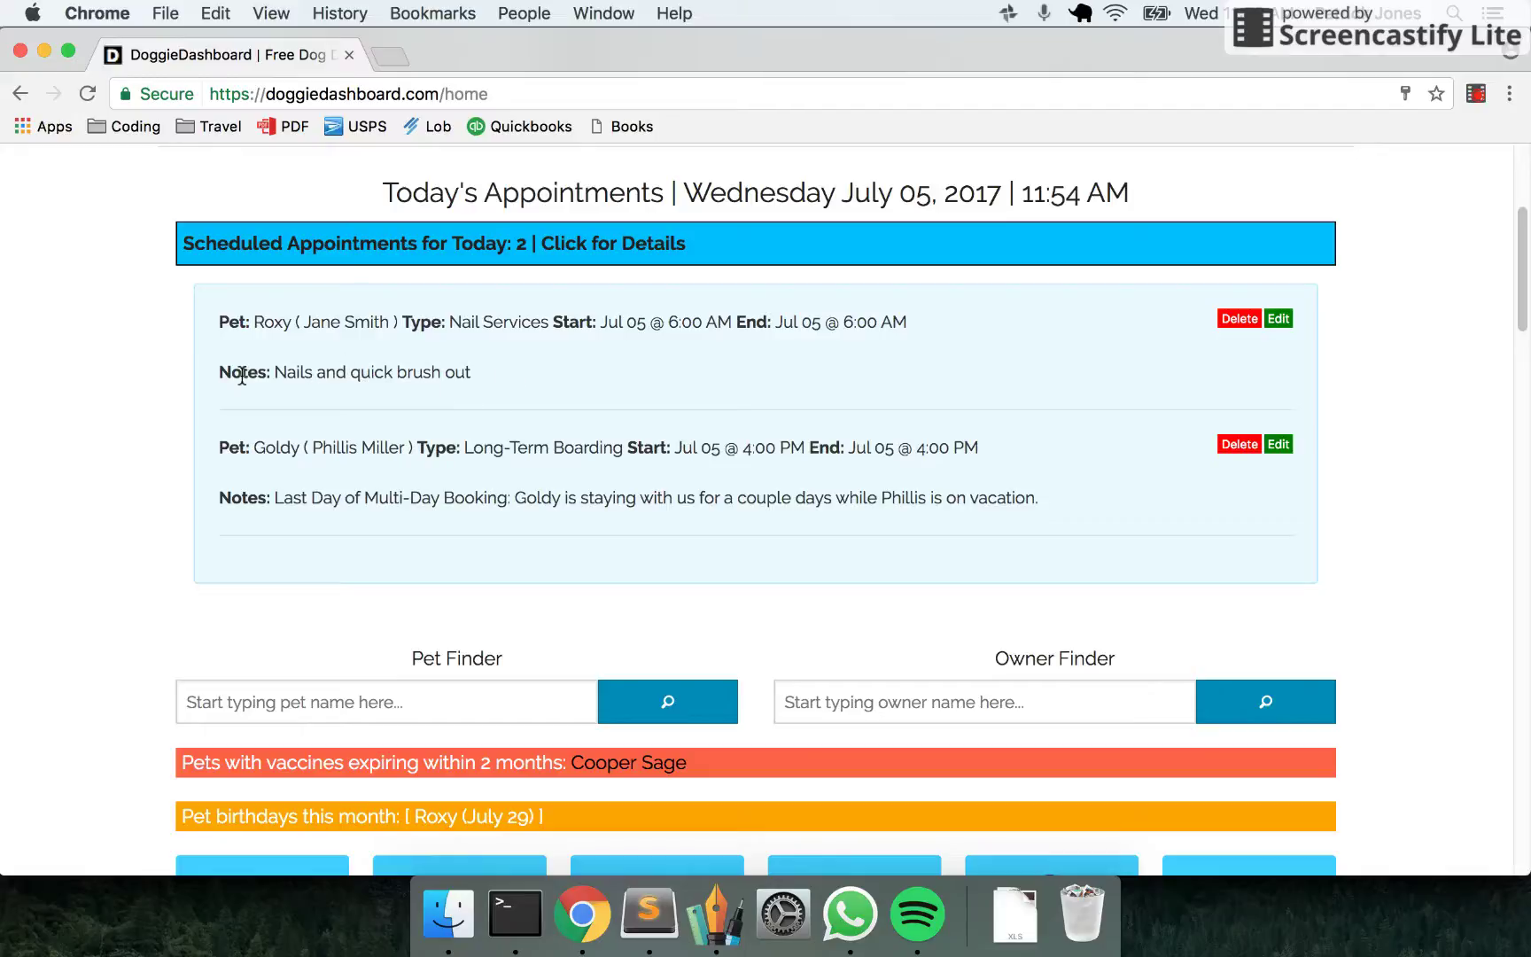
{"action": "left_click_drag", "start_coordinate": [499, 369], "coordinate": [243, 368]}
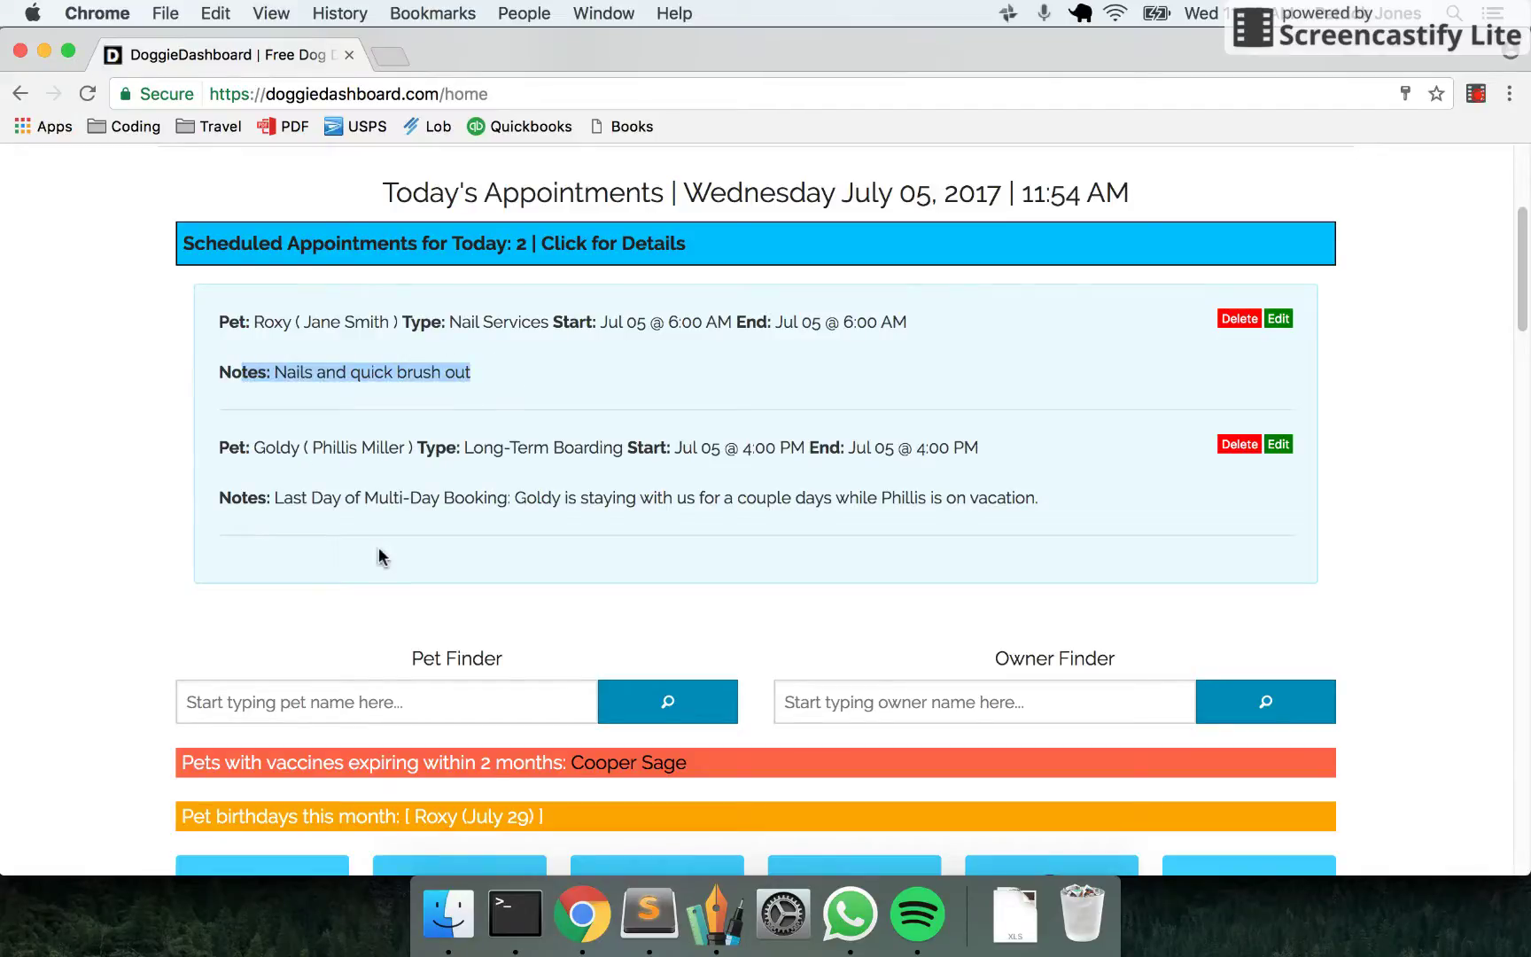
{"action": "left_click", "coordinate": [323, 485]}
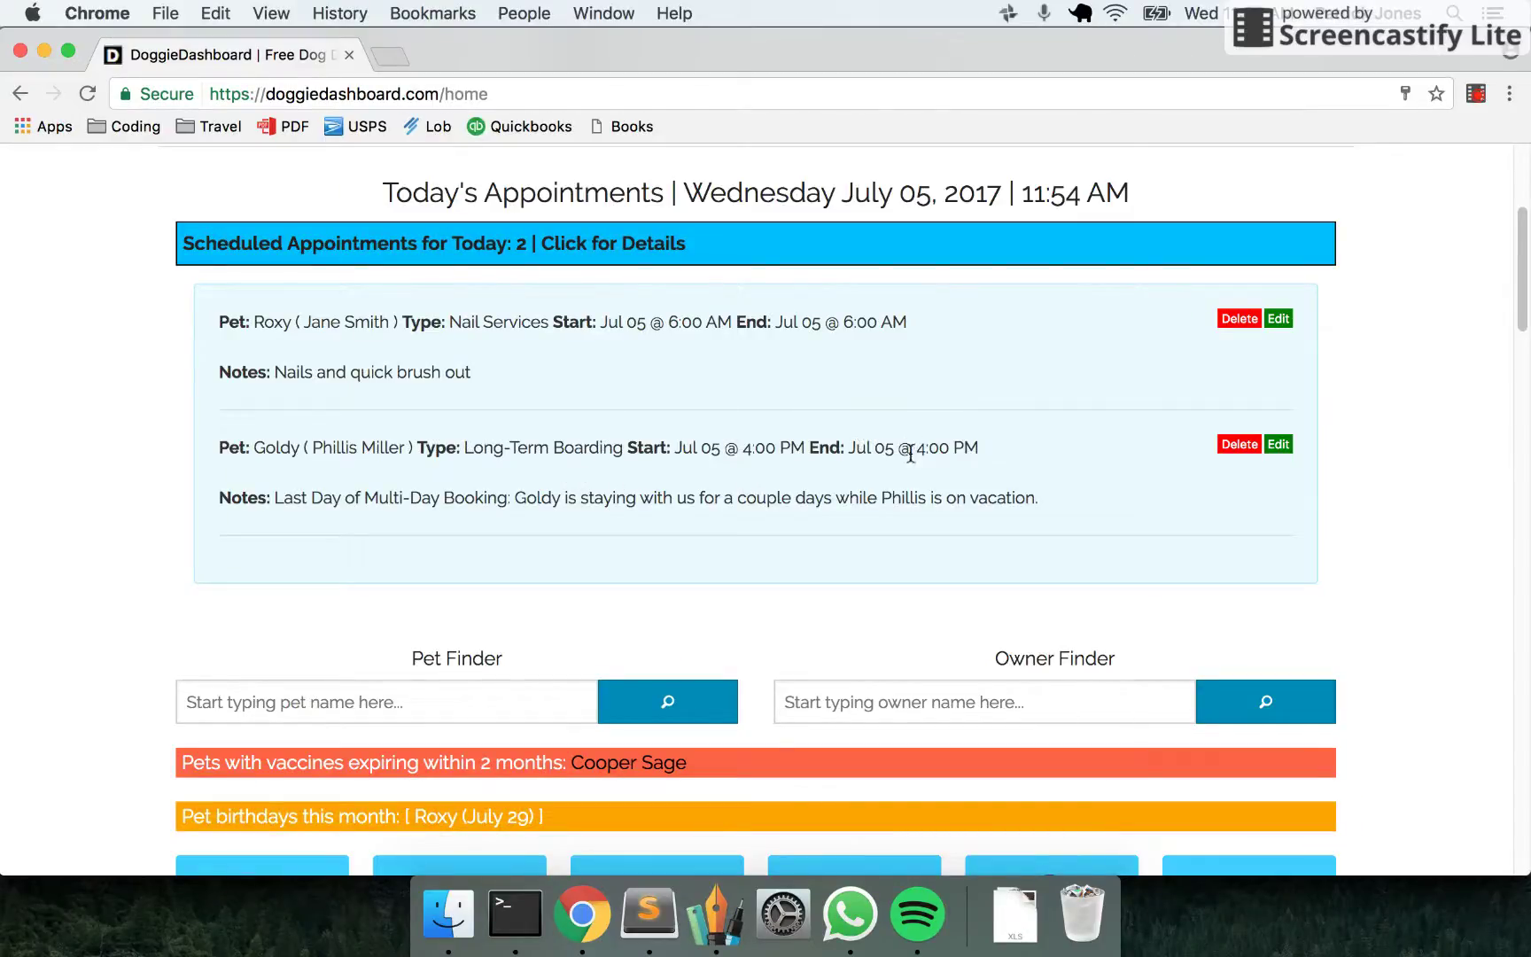
{"action": "left_click_drag", "start_coordinate": [526, 505], "coordinate": [1021, 495]}
{"action": "left_click", "coordinate": [1021, 495]}
Collapse today's appointments and choose 'Spot' from the Pet Finder suggestions.
{"action": "left_click", "coordinate": [527, 245]}
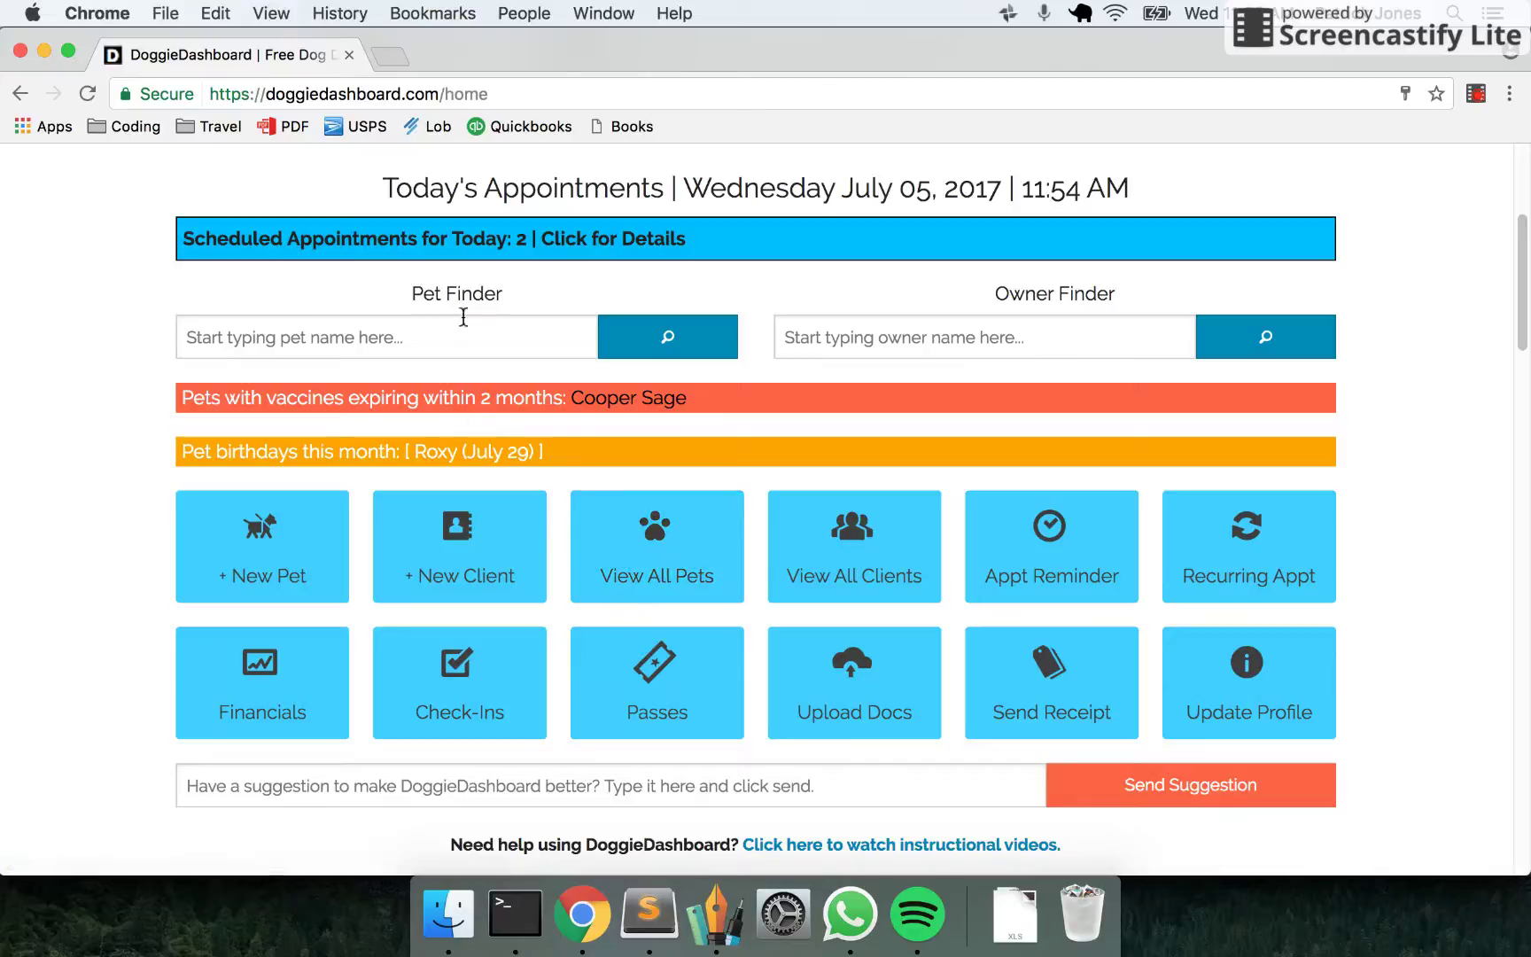
{"action": "left_click", "coordinate": [421, 342]}
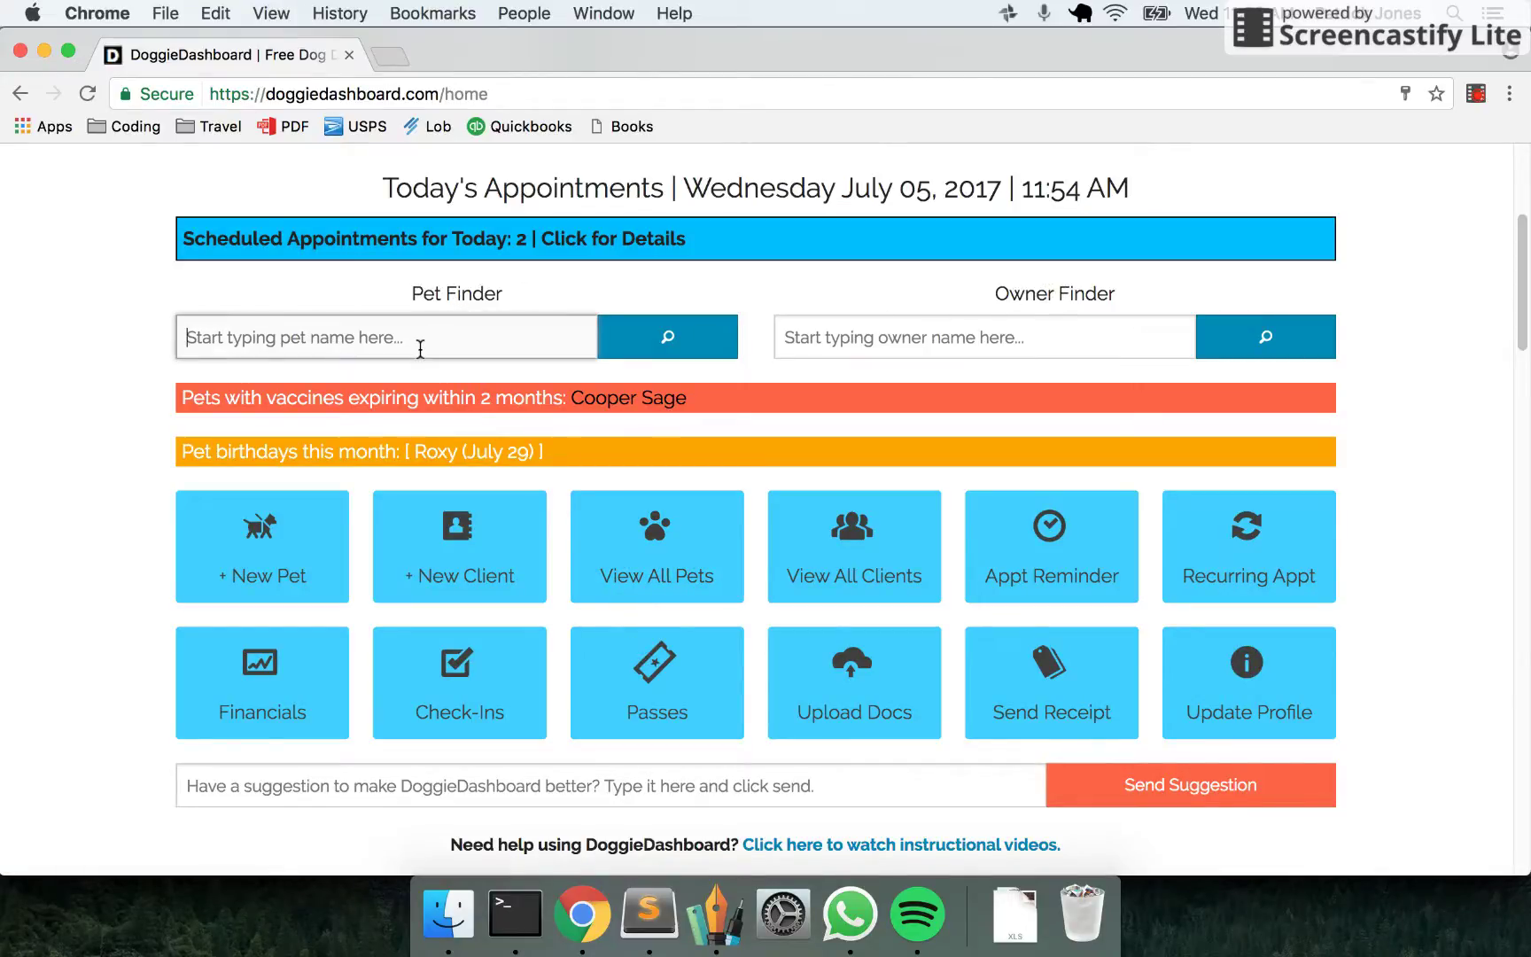
{"action": "type", "text": "s"}
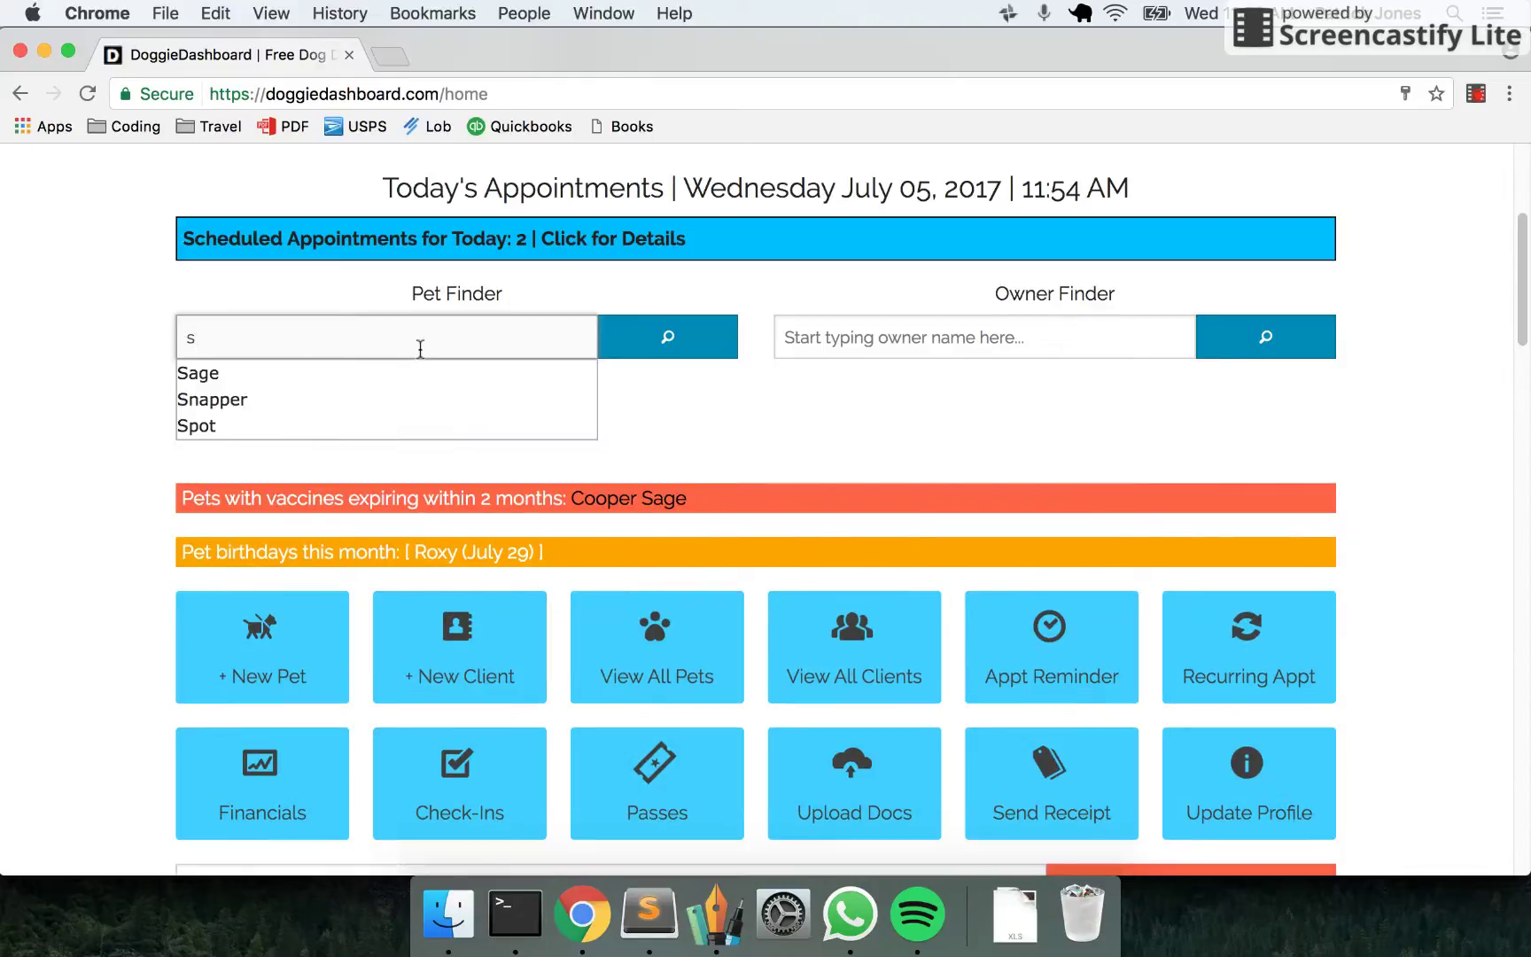
{"action": "key", "text": "Down"}
{"action": "key", "text": "Down"}
{"action": "key", "text": "Down"}
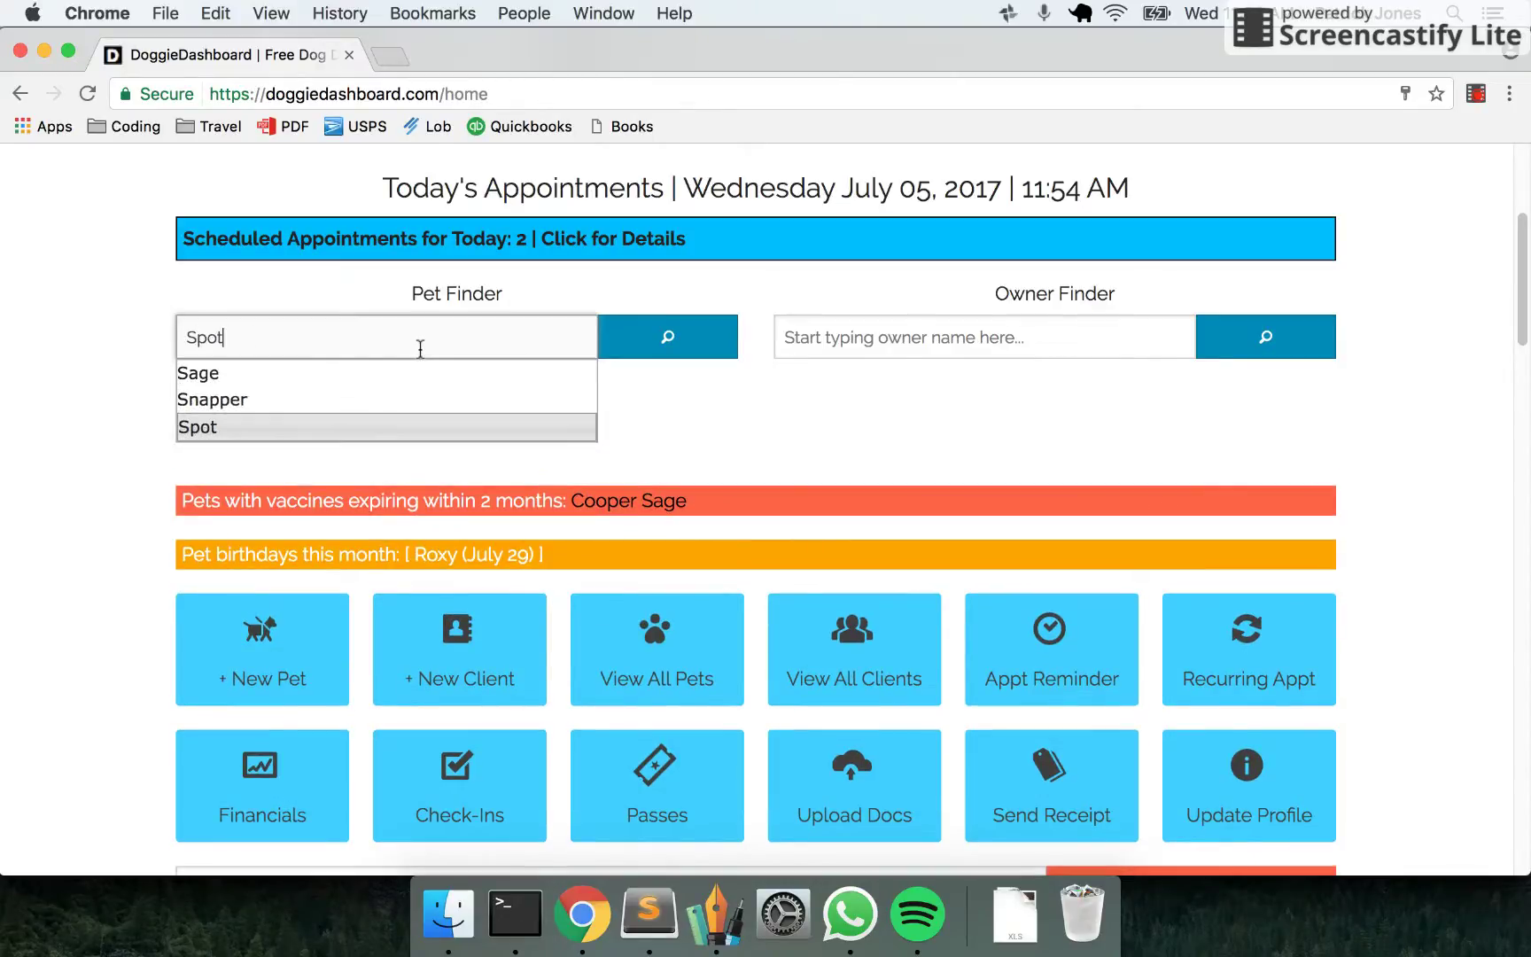
{"action": "key", "text": "Up"}
{"action": "key", "text": "Up"}
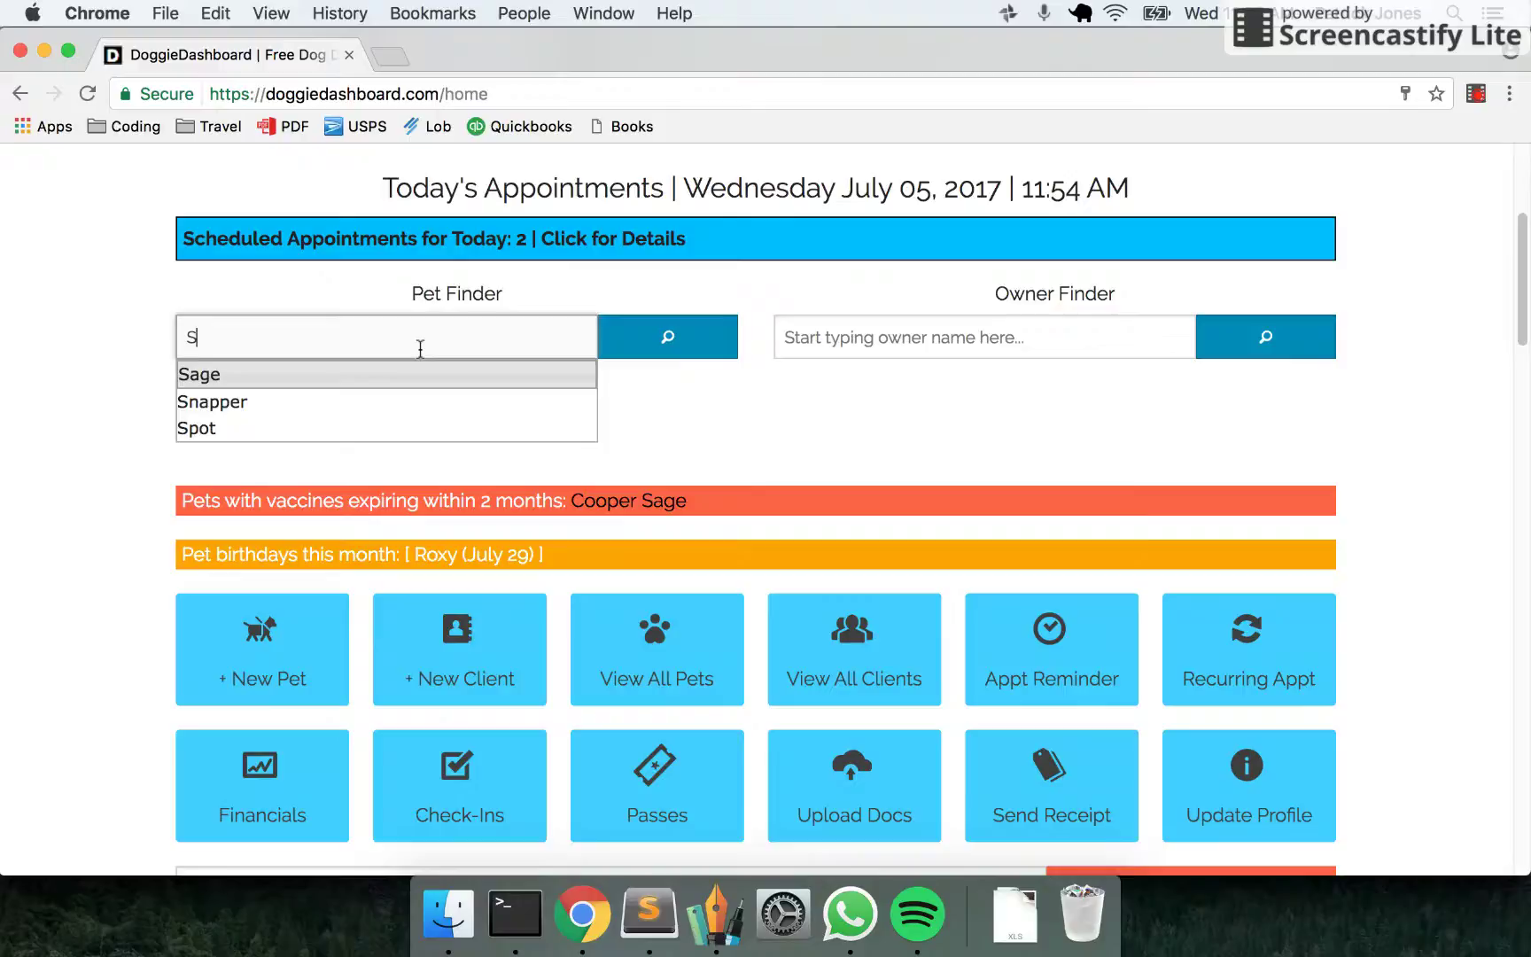
{"action": "type", "text": "pot"}
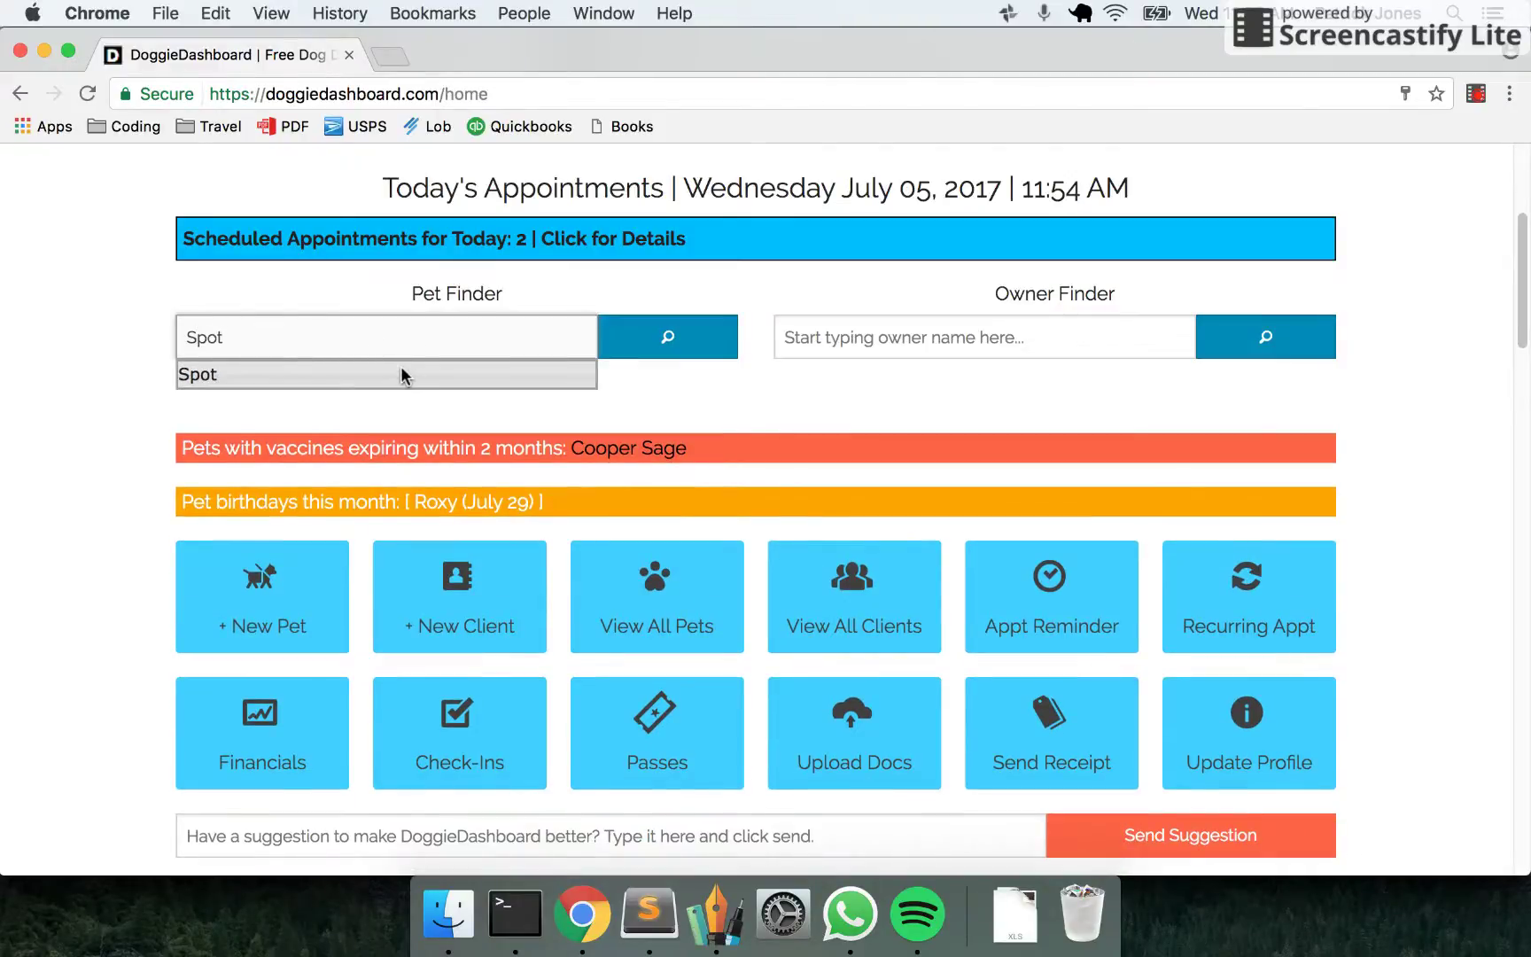
{"action": "left_click", "coordinate": [478, 373]}
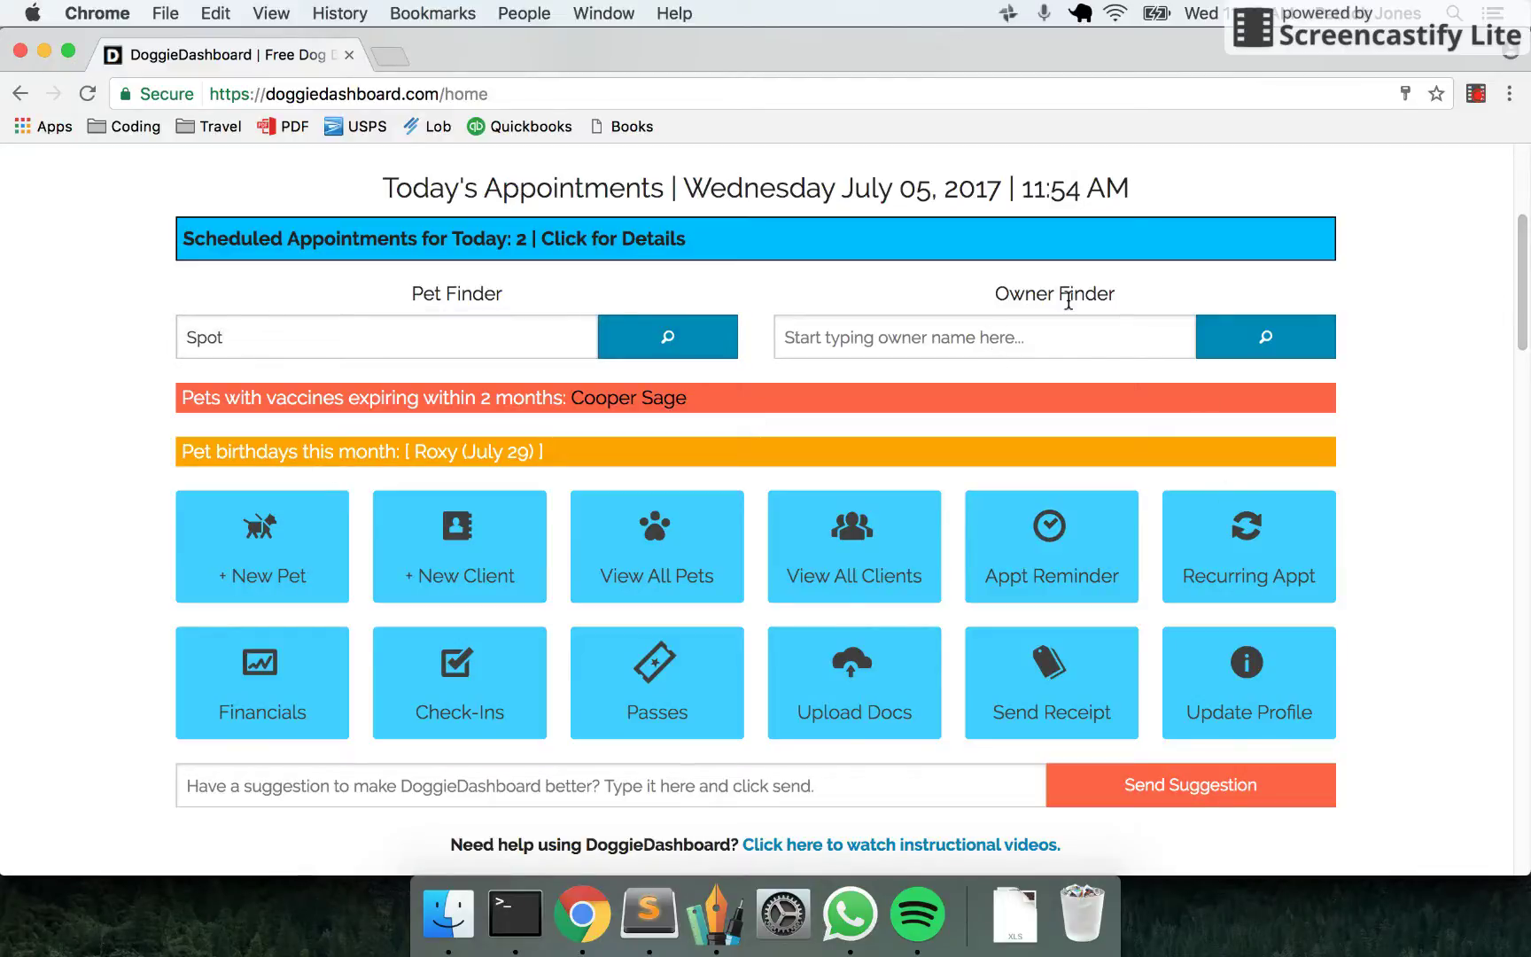
{"action": "scroll", "coordinate": [584, 399], "scroll_direction": "down", "scroll_amount": 1}
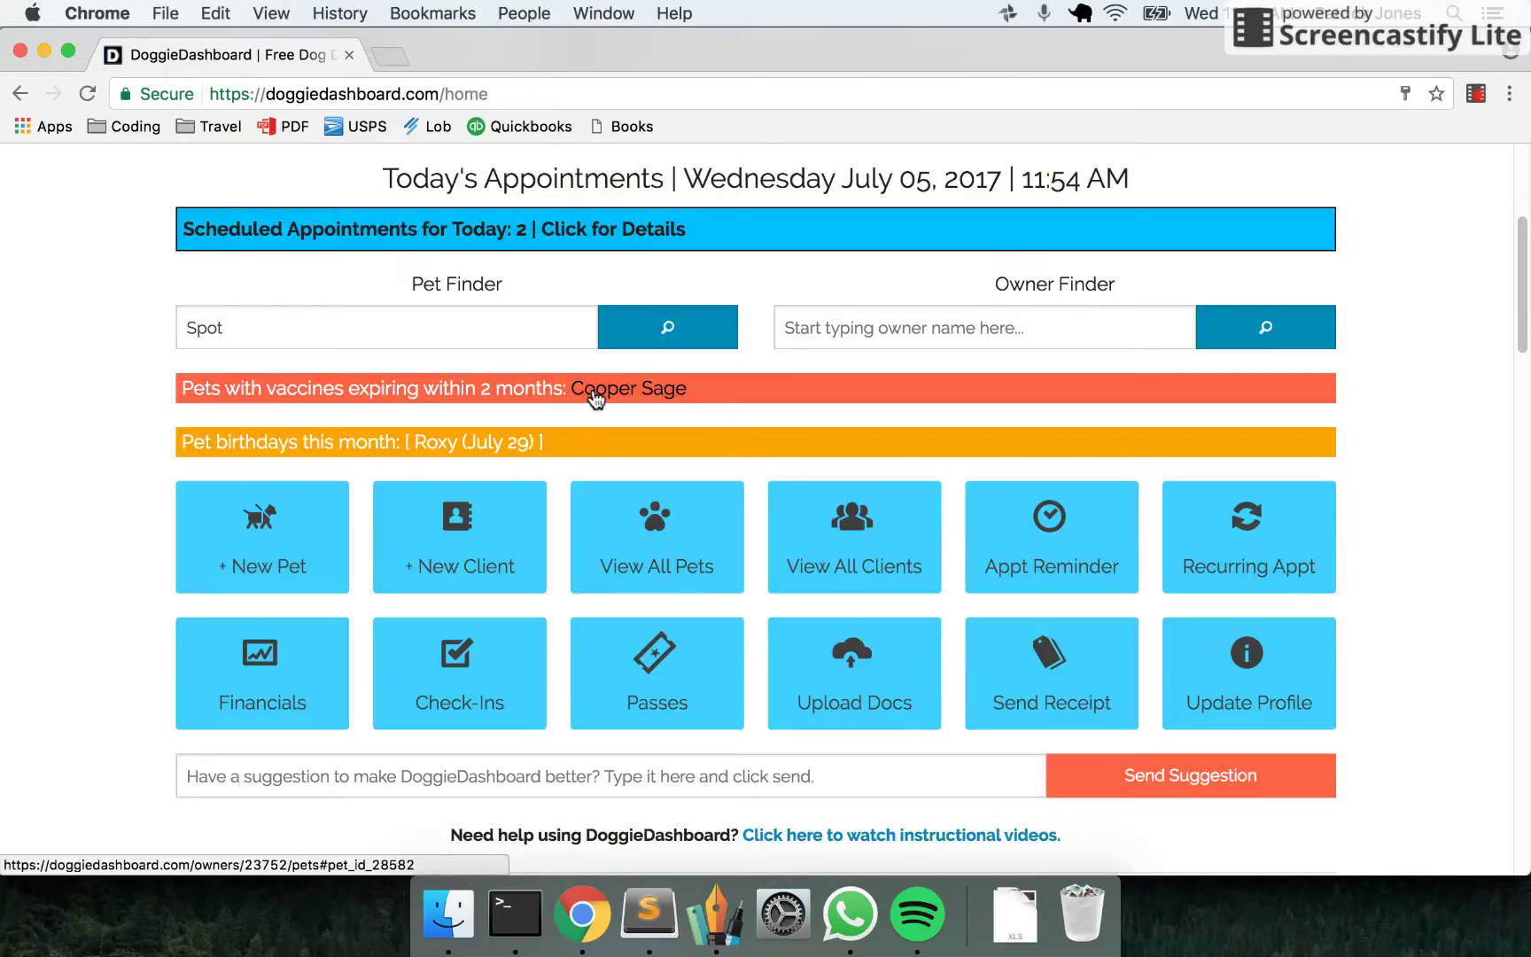
{"action": "scroll", "coordinate": [594, 396], "scroll_direction": "down", "scroll_amount": 1}
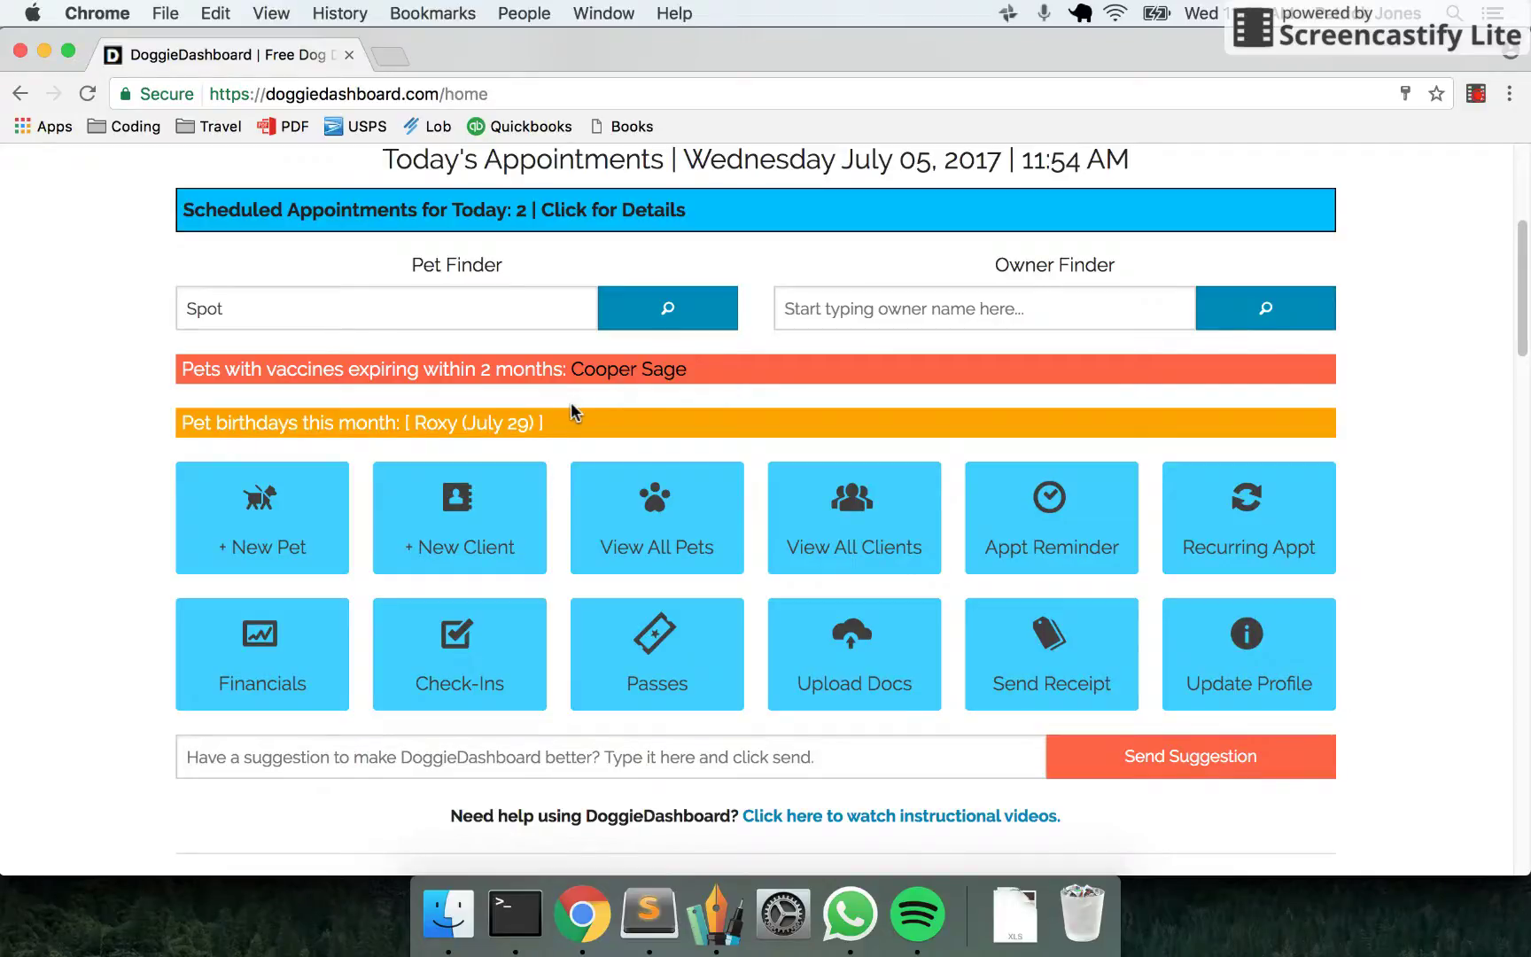
{"action": "scroll", "coordinate": [571, 404], "scroll_direction": "down", "scroll_amount": 1}
{"action": "scroll", "coordinate": [571, 404], "scroll_direction": "down", "scroll_amount": 8}
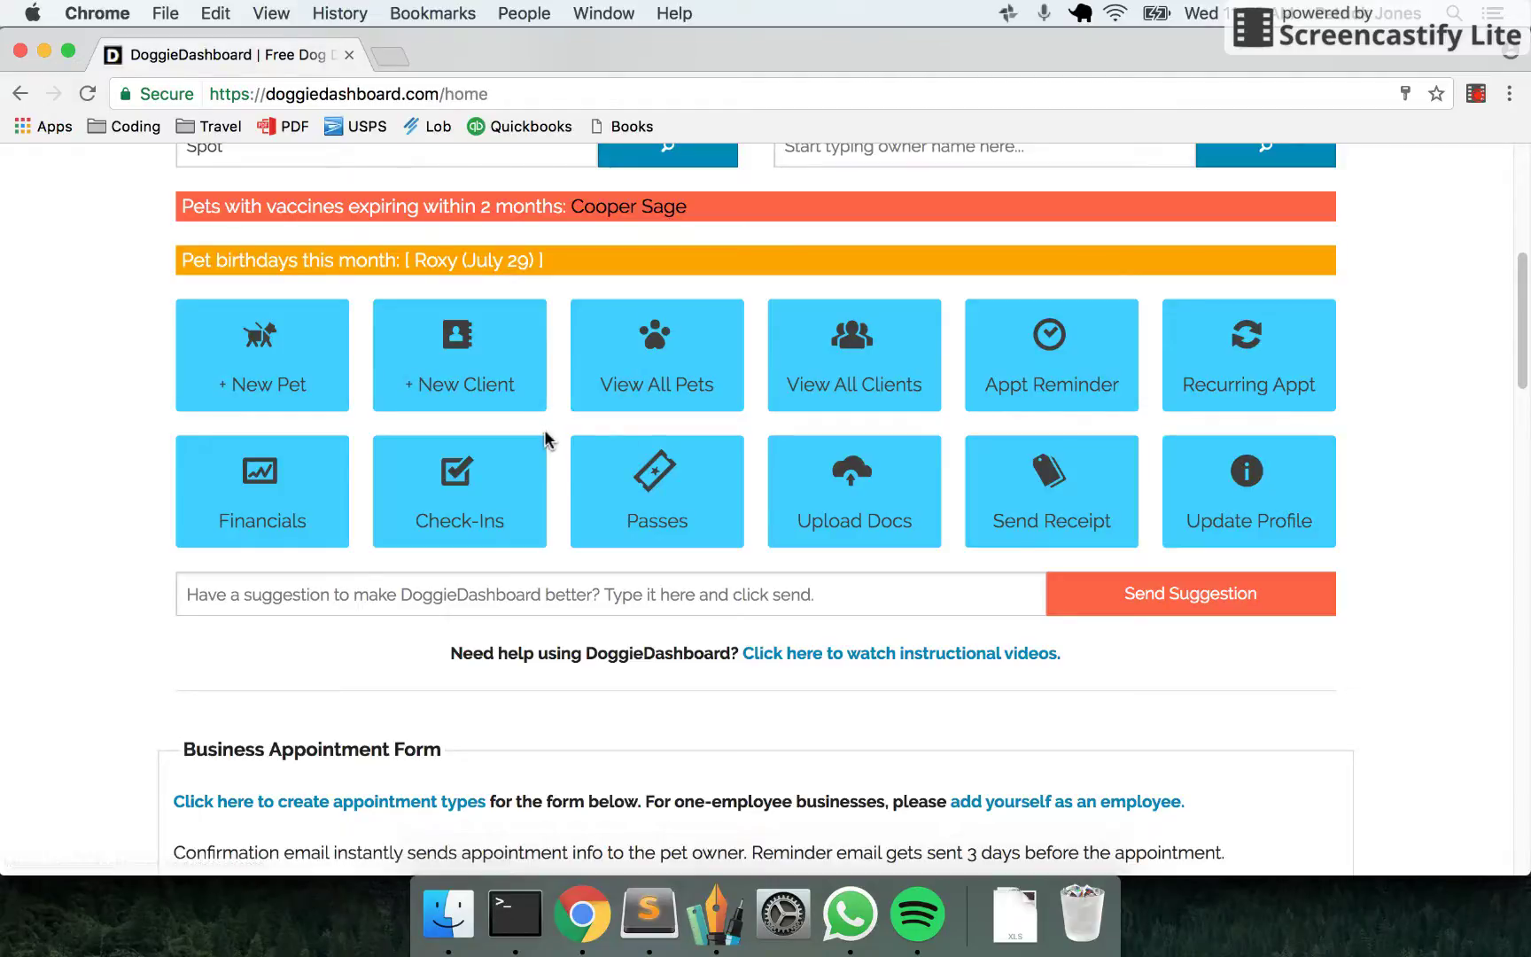
Open View All Pets and scroll through the seven pet cards, Cooper to Spot.
{"action": "left_click", "coordinate": [665, 388]}
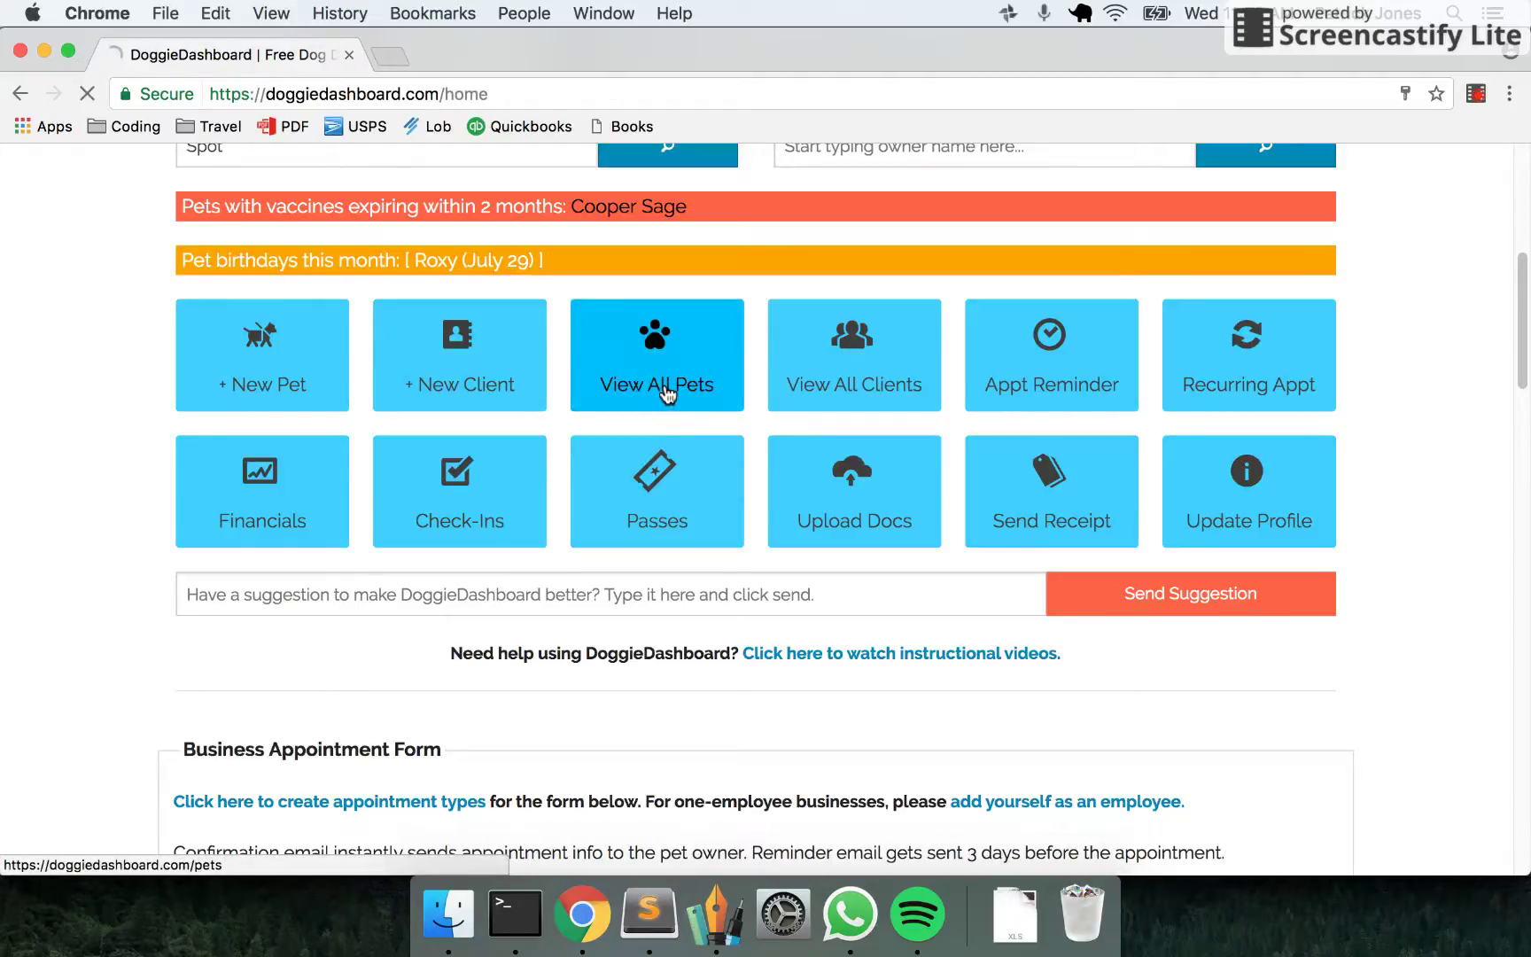
{"action": "scroll", "coordinate": [695, 368], "scroll_direction": "down", "scroll_amount": 1}
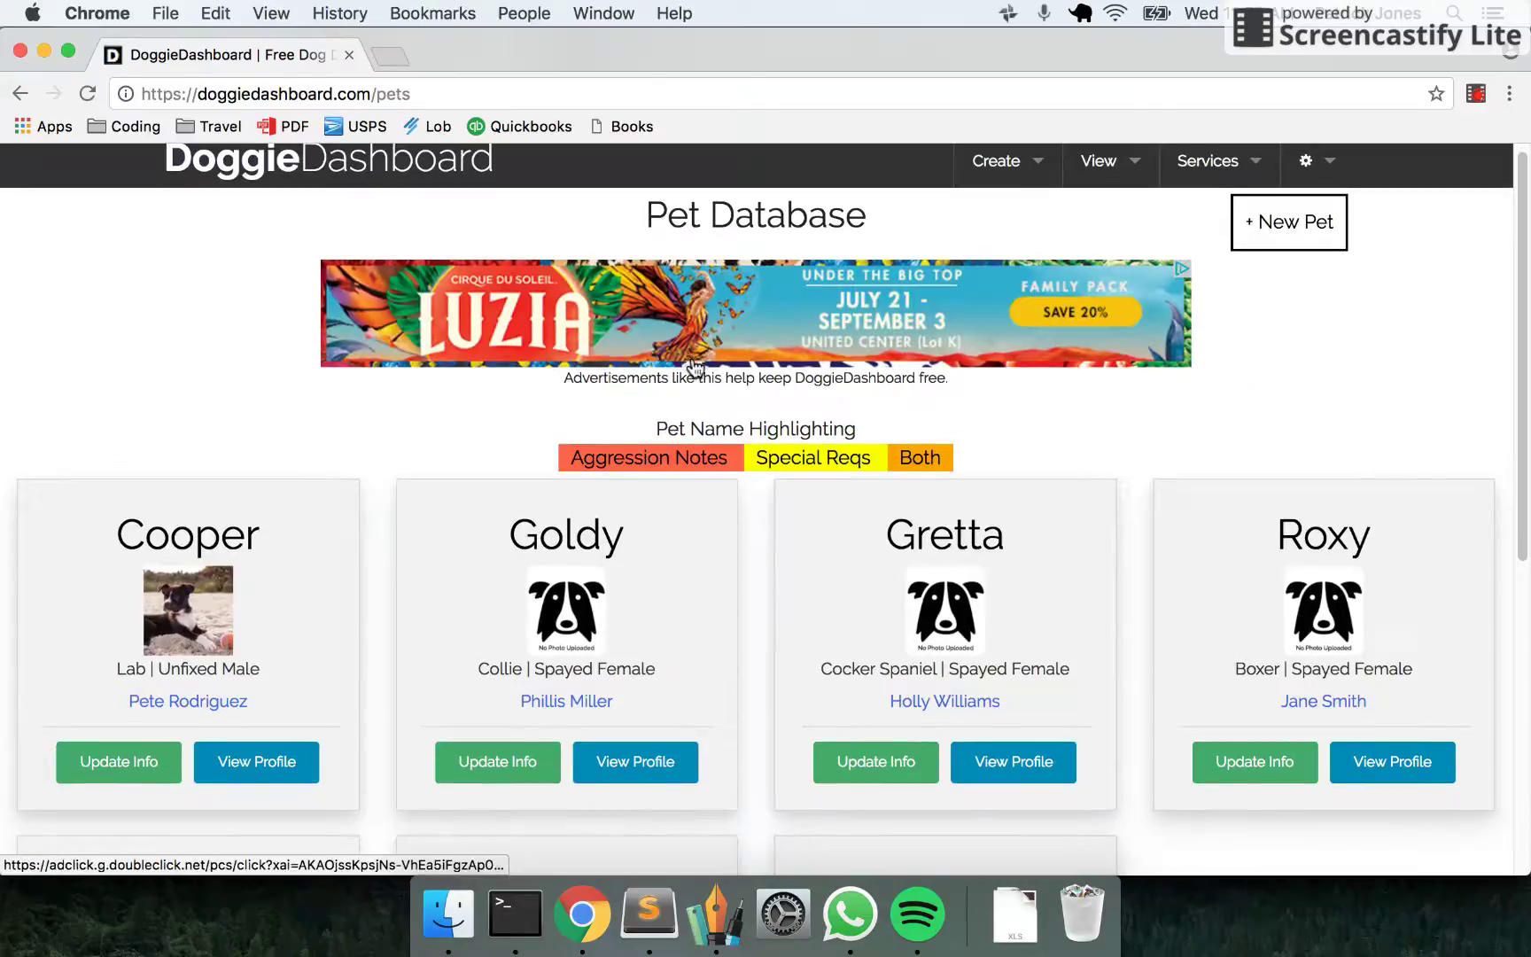
{"action": "scroll", "coordinate": [700, 372], "scroll_direction": "down", "scroll_amount": 5}
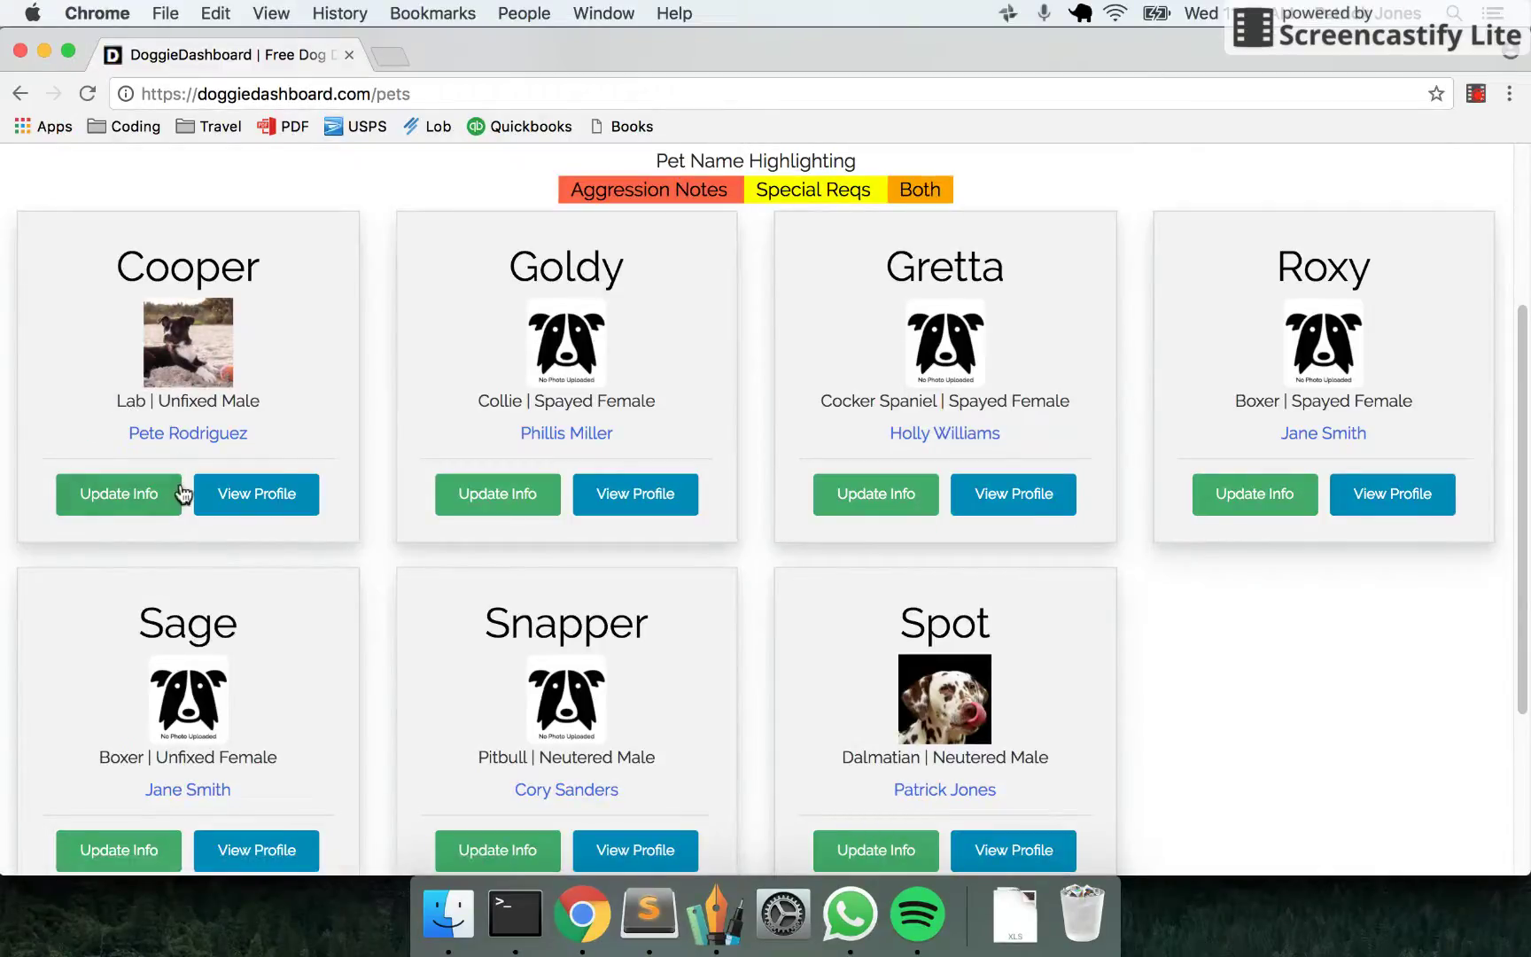
{"action": "left_click", "coordinate": [273, 513]}
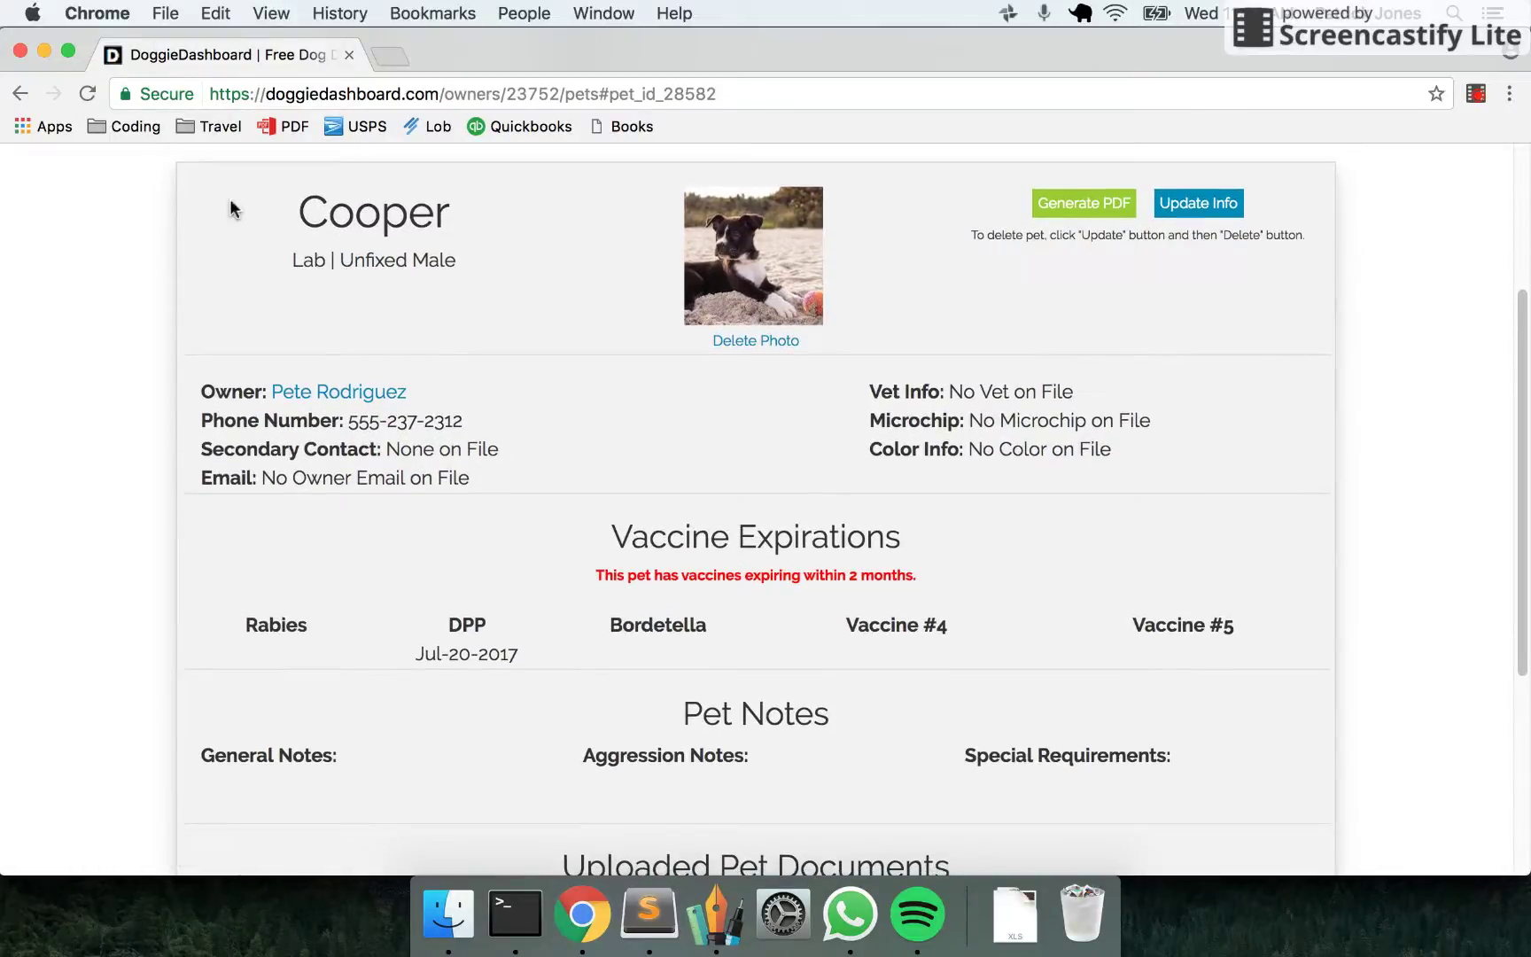
{"action": "scroll", "coordinate": [590, 355], "scroll_direction": "down", "scroll_amount": 3}
{"action": "scroll", "coordinate": [591, 355], "scroll_direction": "down", "scroll_amount": 2}
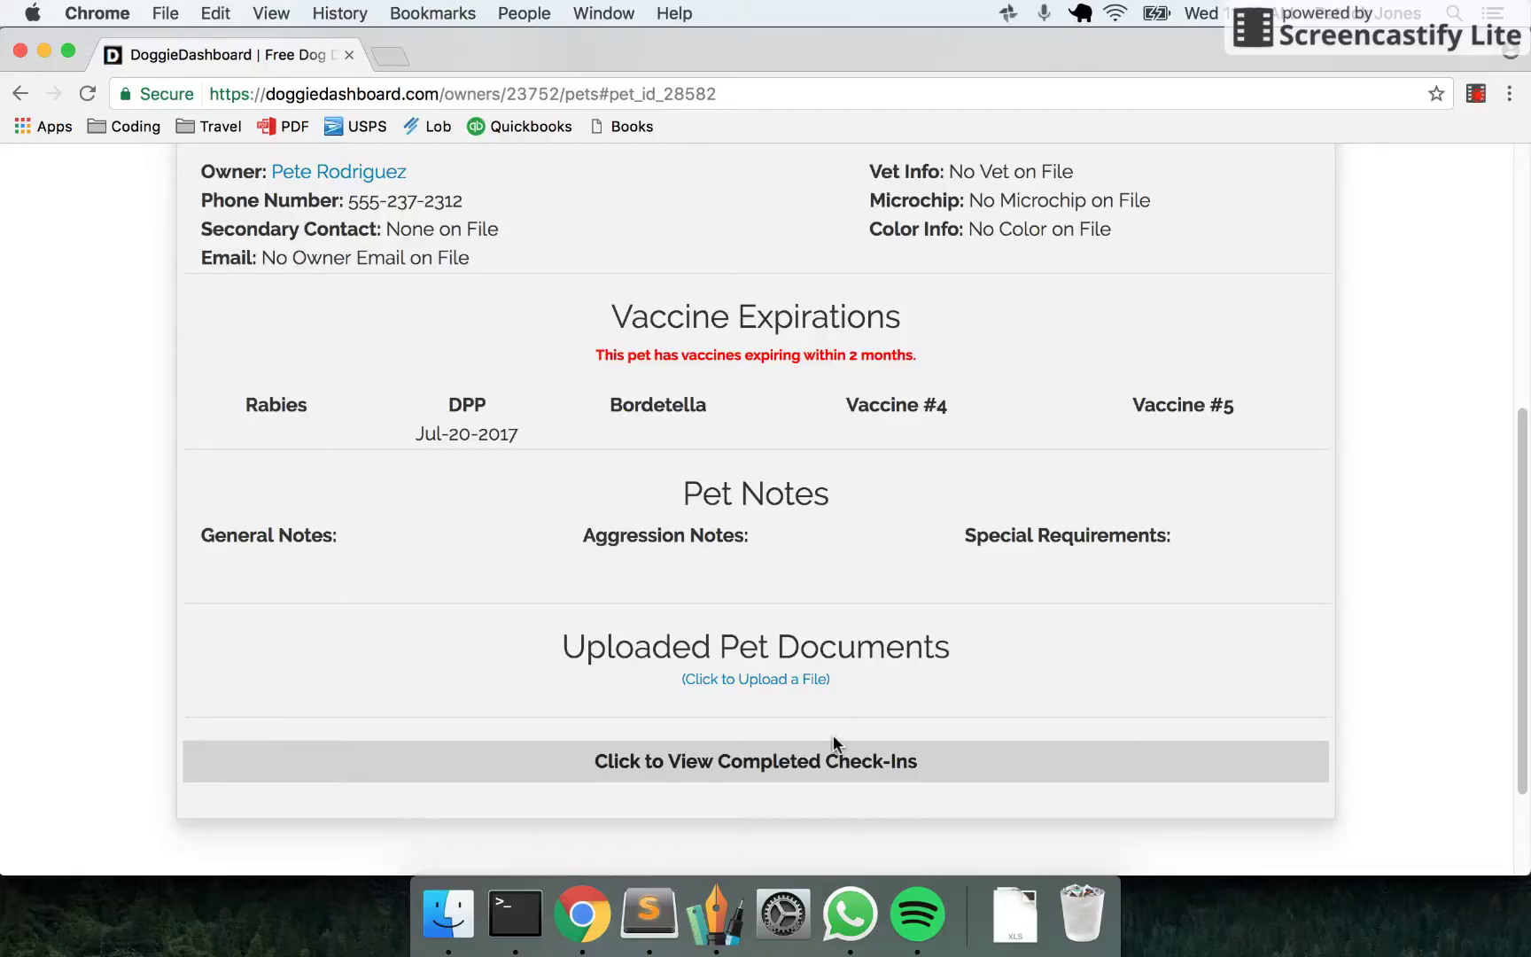
{"action": "scroll", "coordinate": [1209, 581], "scroll_direction": "up", "scroll_amount": 3}
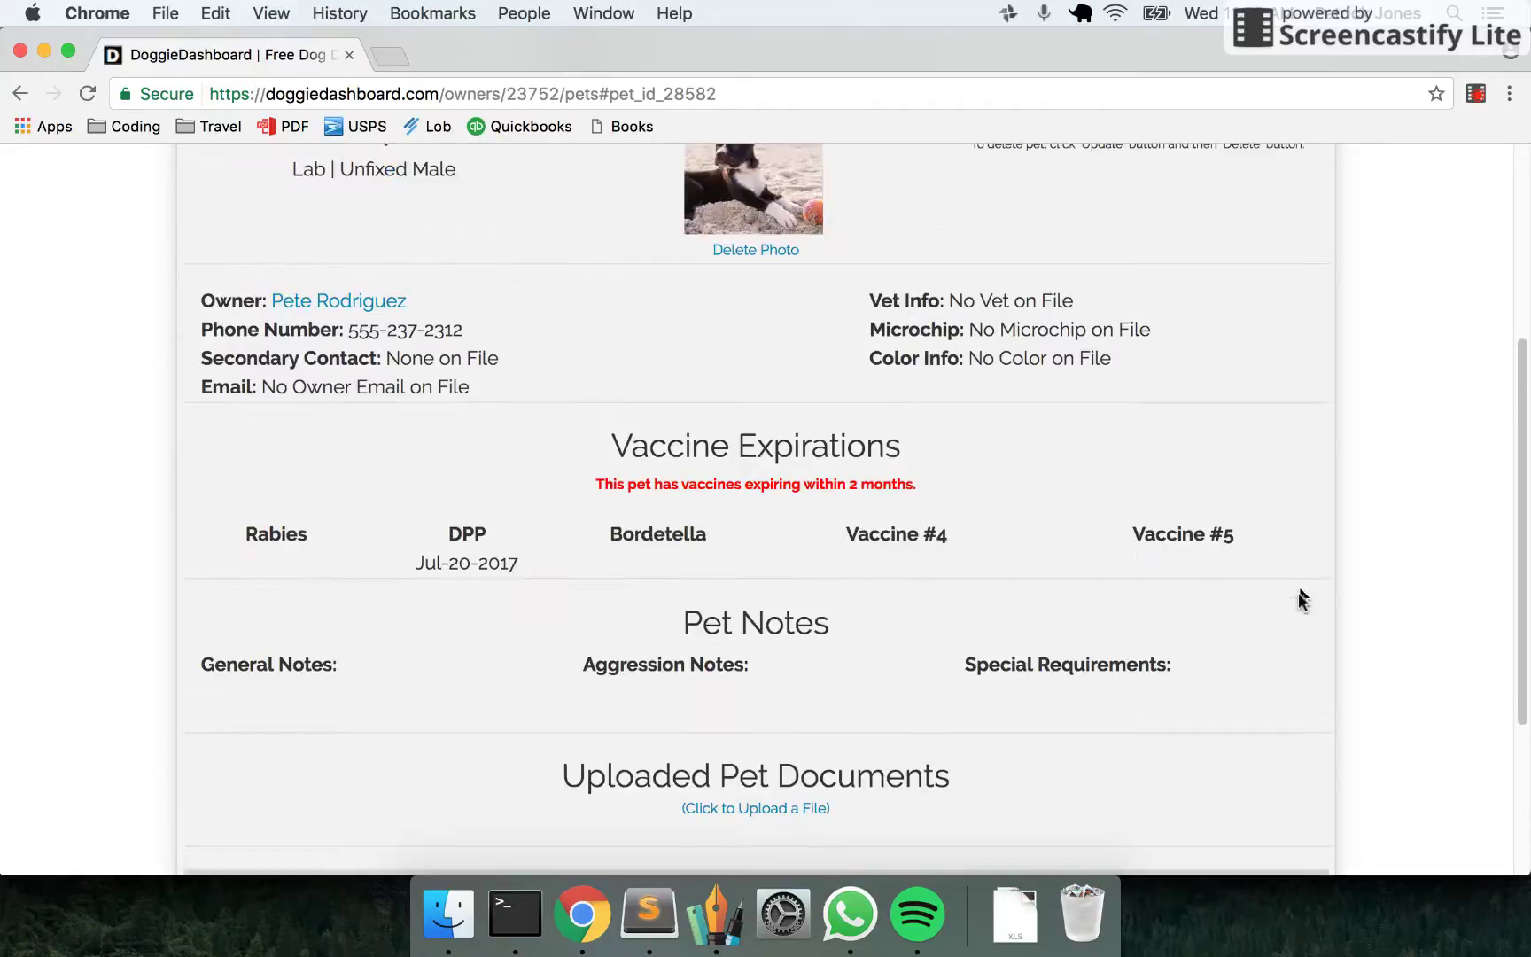
{"action": "scroll", "coordinate": [822, 576], "scroll_direction": "up", "scroll_amount": 2}
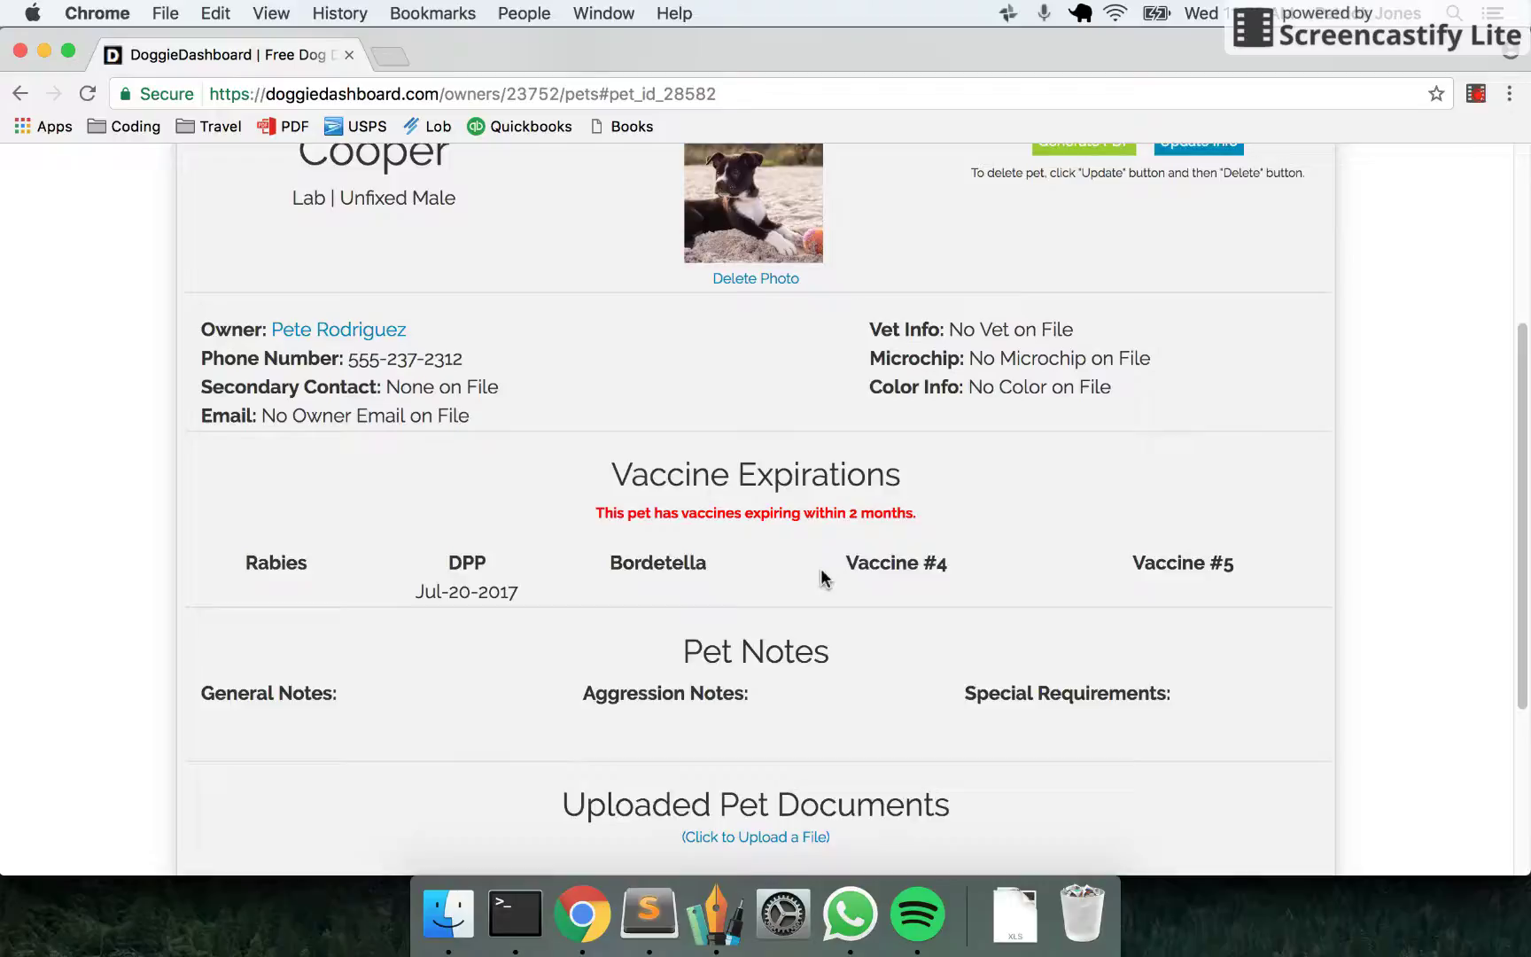
{"action": "scroll", "coordinate": [826, 565], "scroll_direction": "up", "scroll_amount": 2}
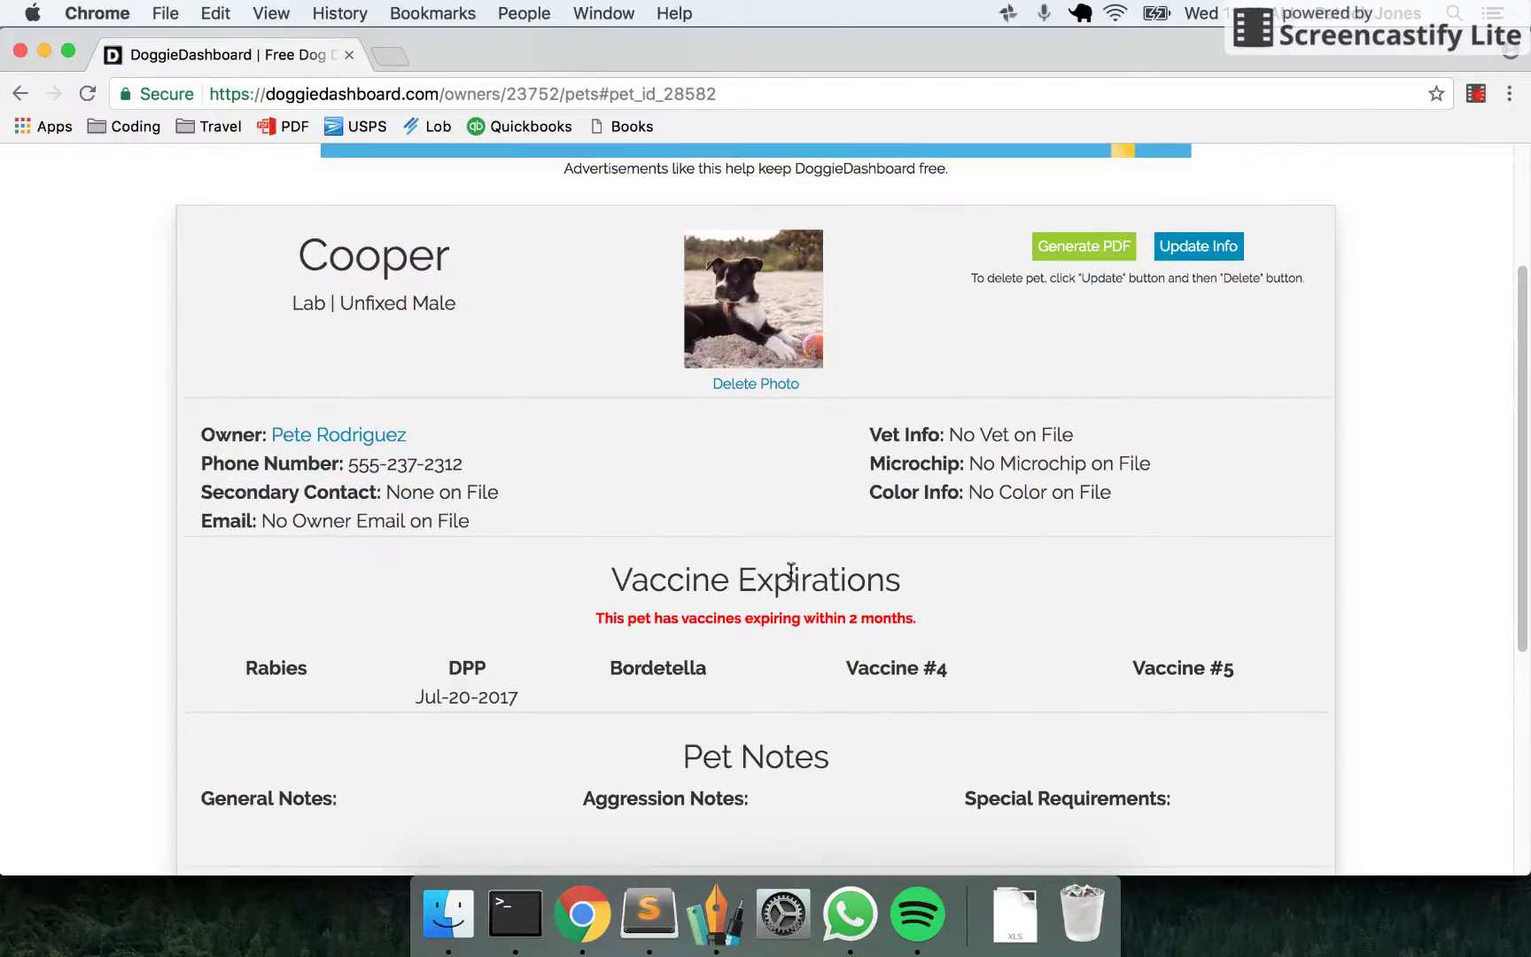
{"action": "scroll", "coordinate": [789, 545], "scroll_direction": "up", "scroll_amount": 6}
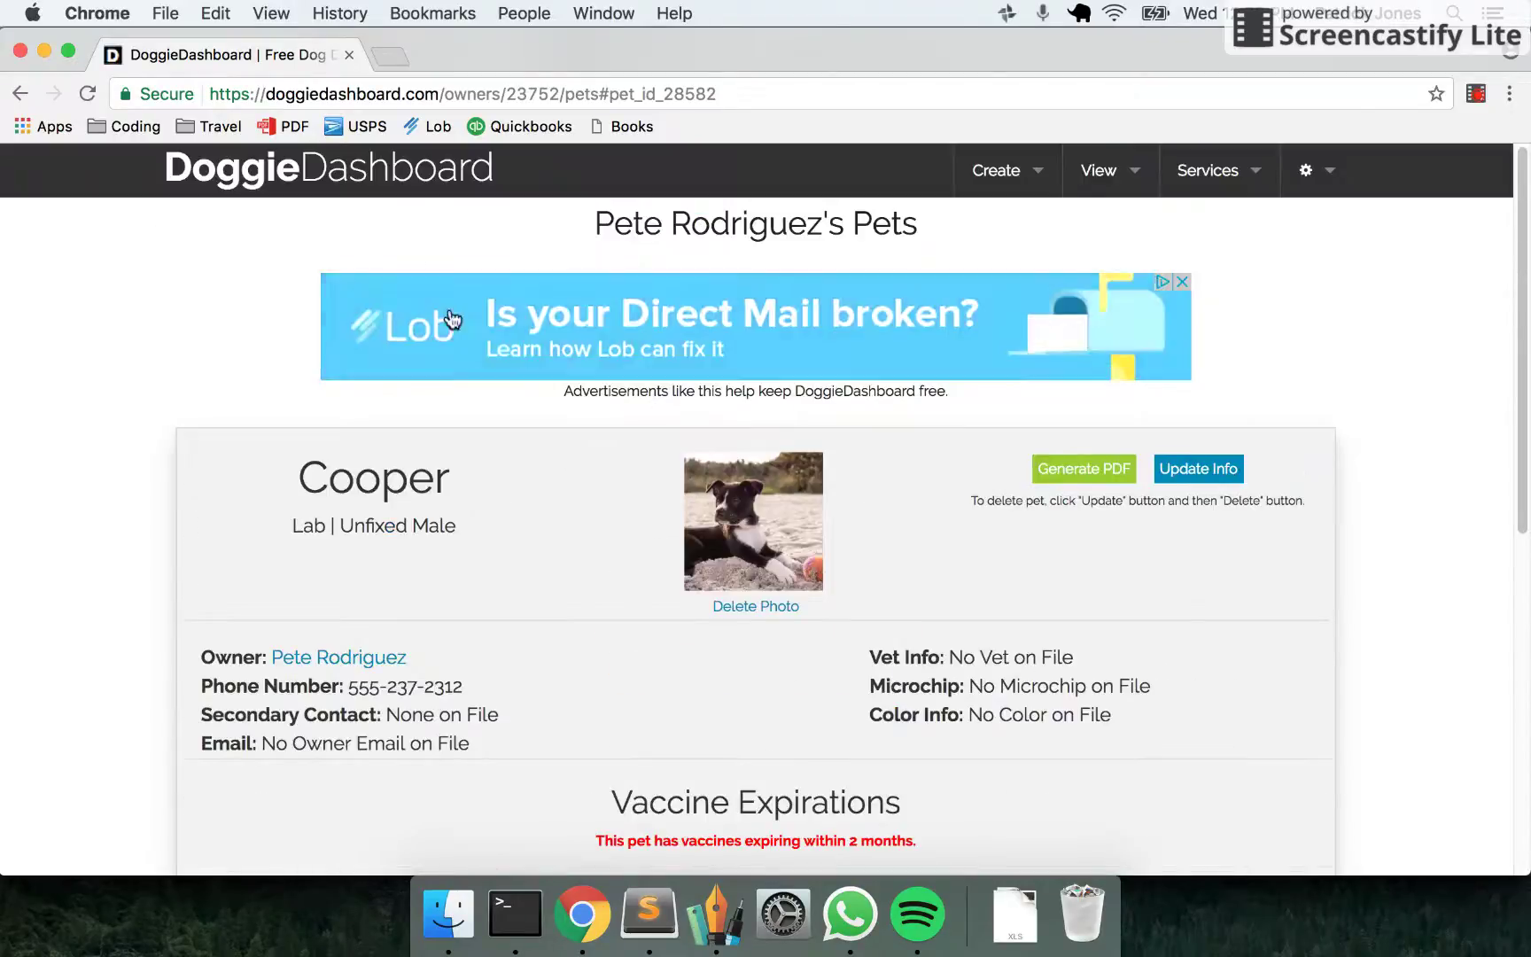
Return home via the logo and open View All Clients to list six clients.
{"action": "left_click", "coordinate": [377, 170]}
{"action": "scroll", "coordinate": [946, 755], "scroll_direction": "down", "scroll_amount": 10}
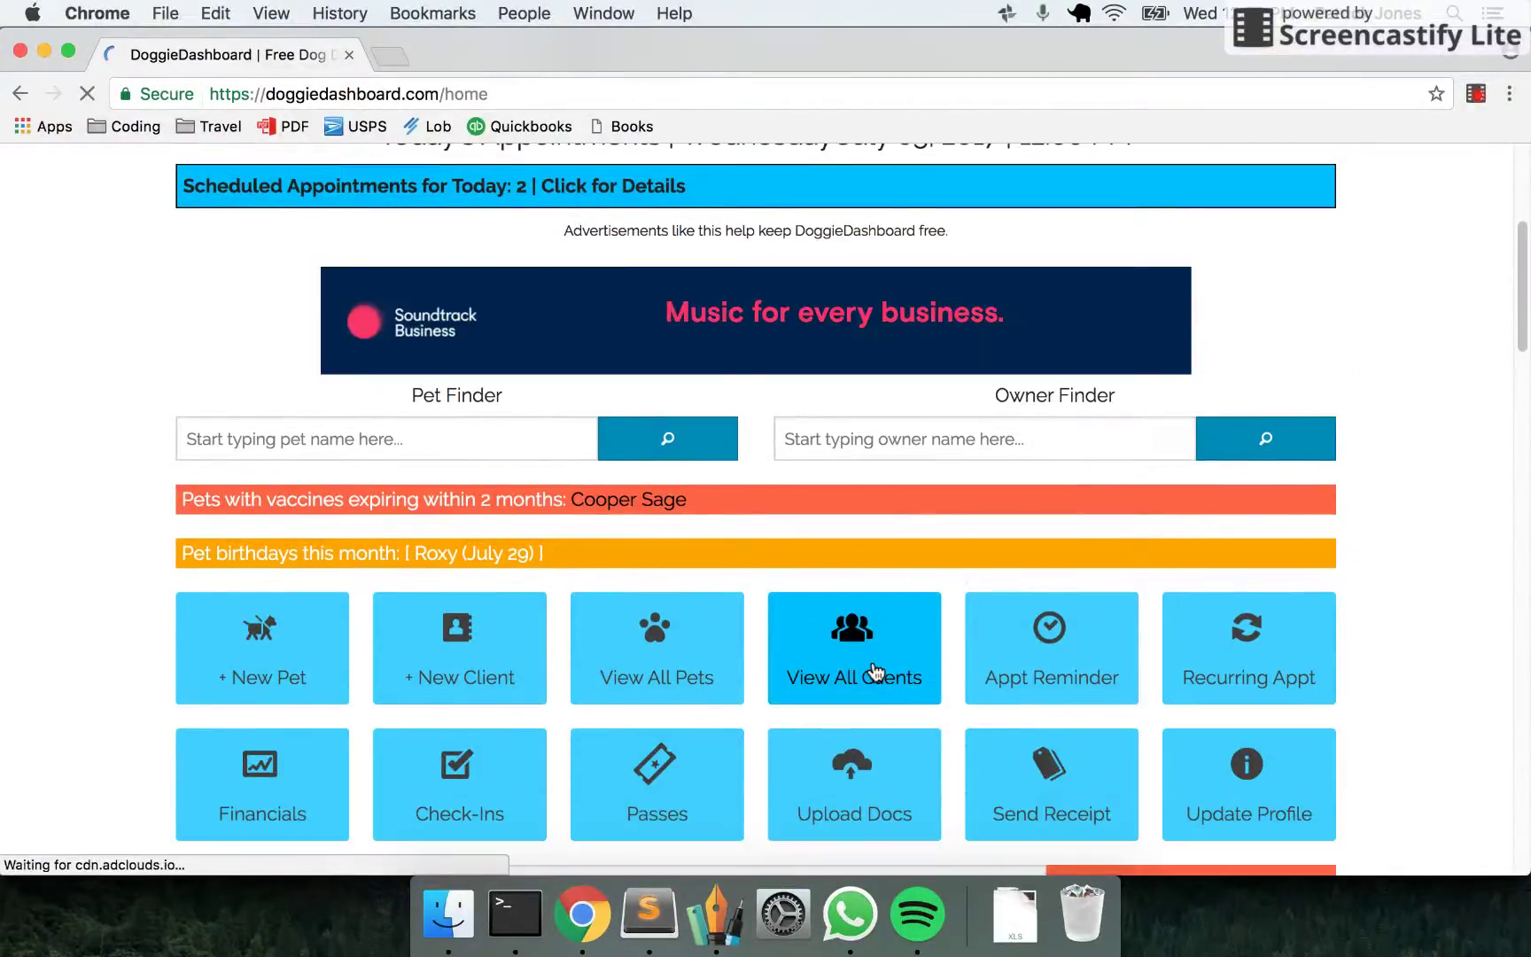
{"action": "left_click", "coordinate": [875, 673]}
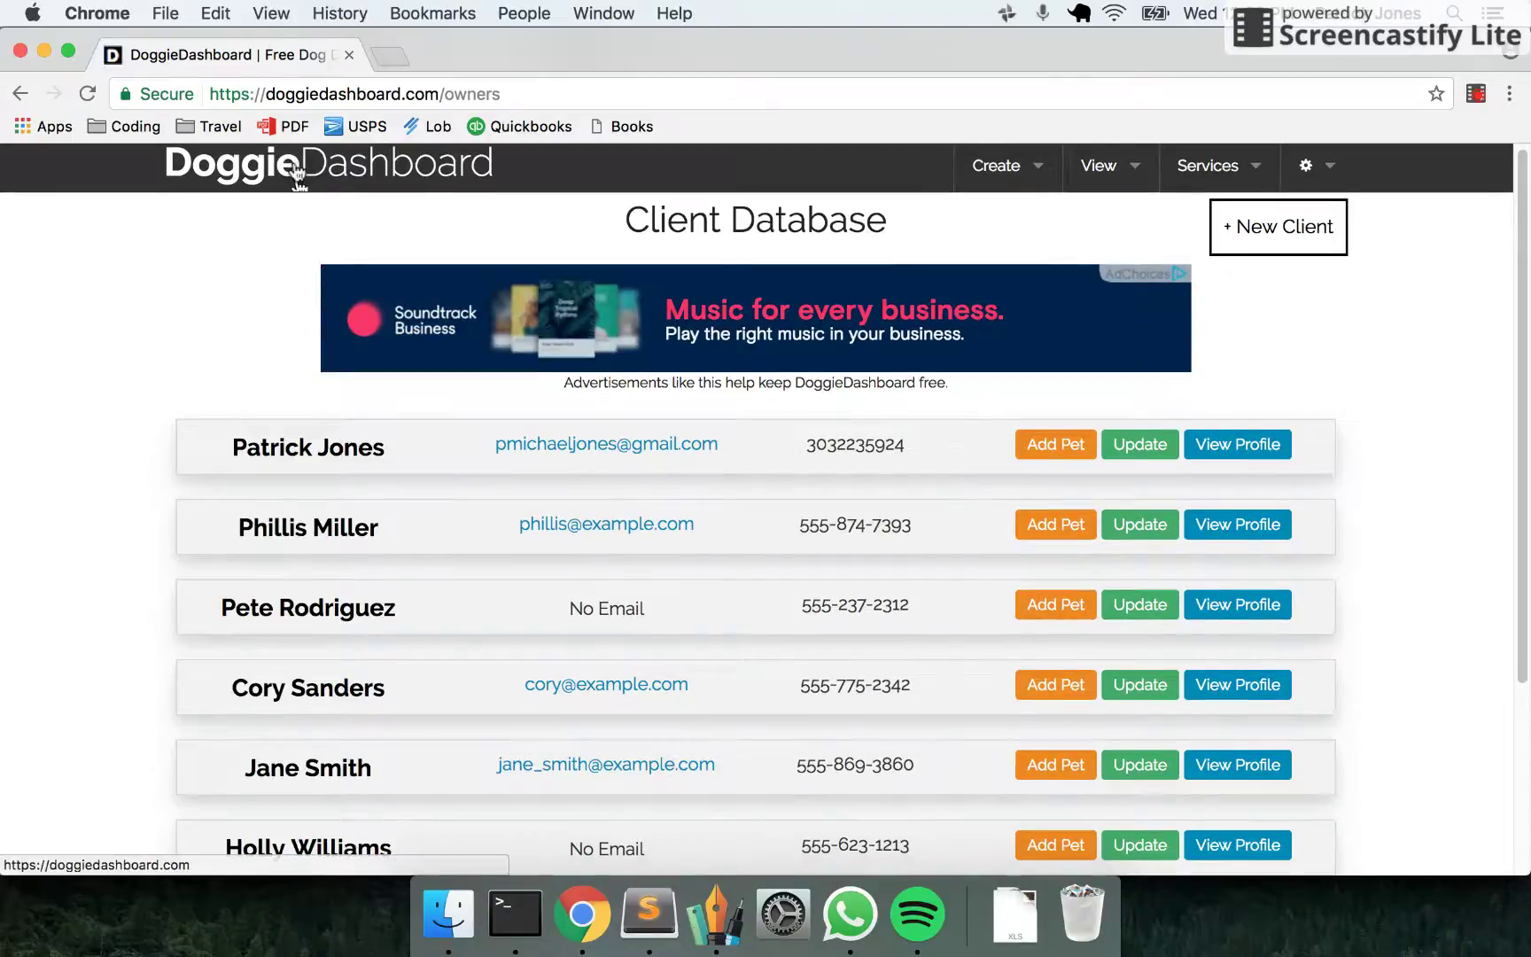
{"action": "scroll", "coordinate": [311, 276], "scroll_direction": "down", "scroll_amount": 2}
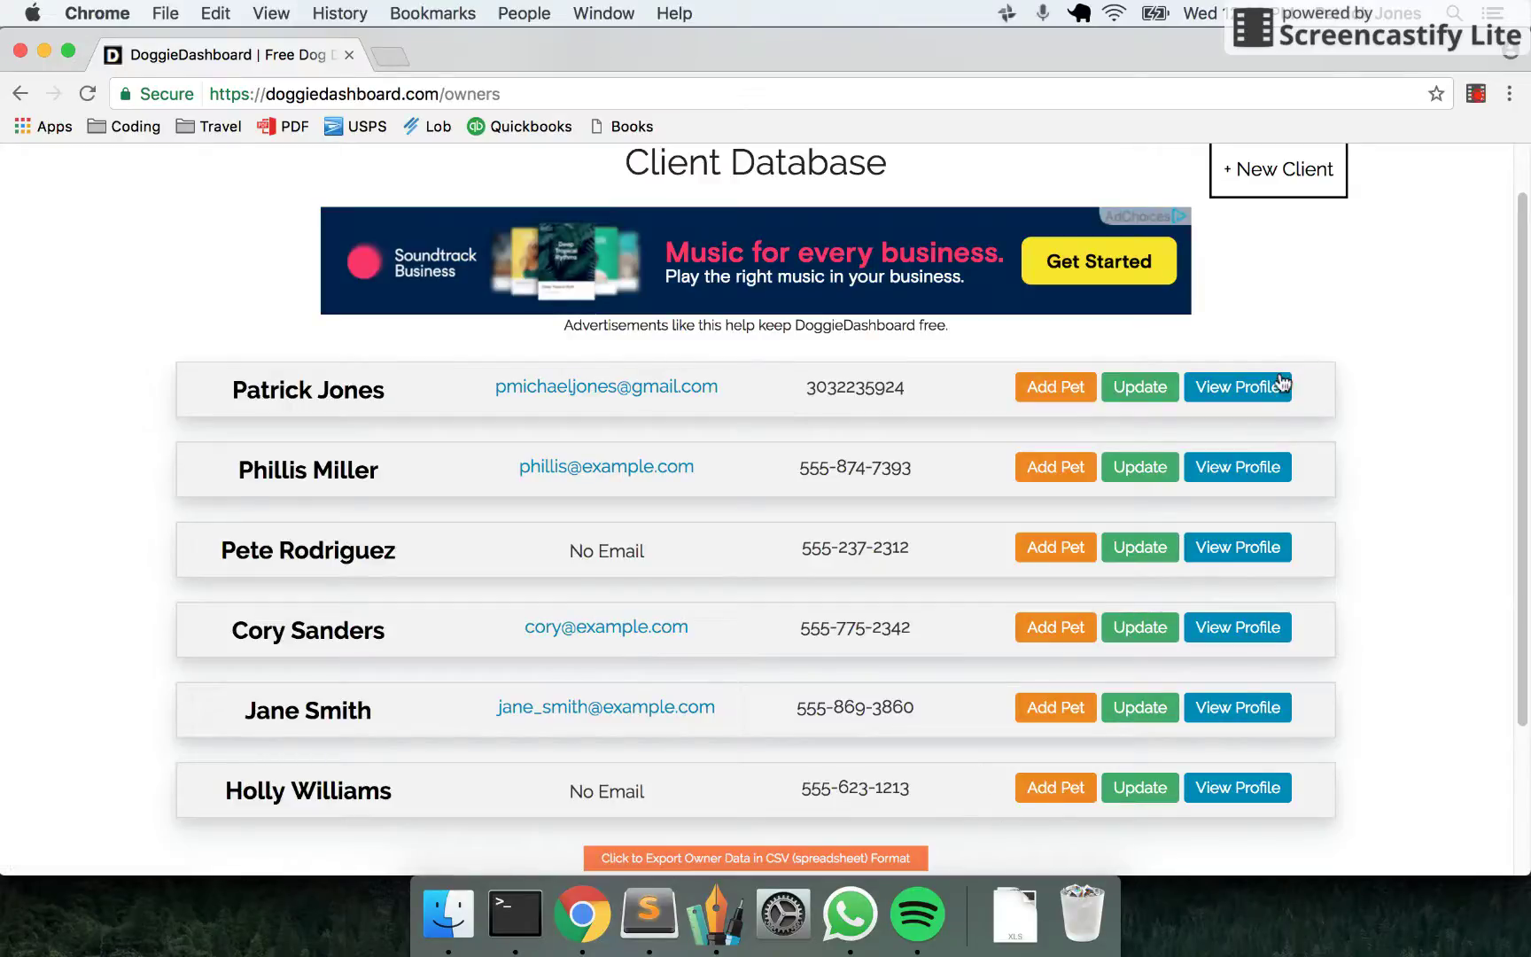
Open the second client's profile, showing one pet and $1,075.00 total revenue.
{"action": "left_click", "coordinate": [1246, 477]}
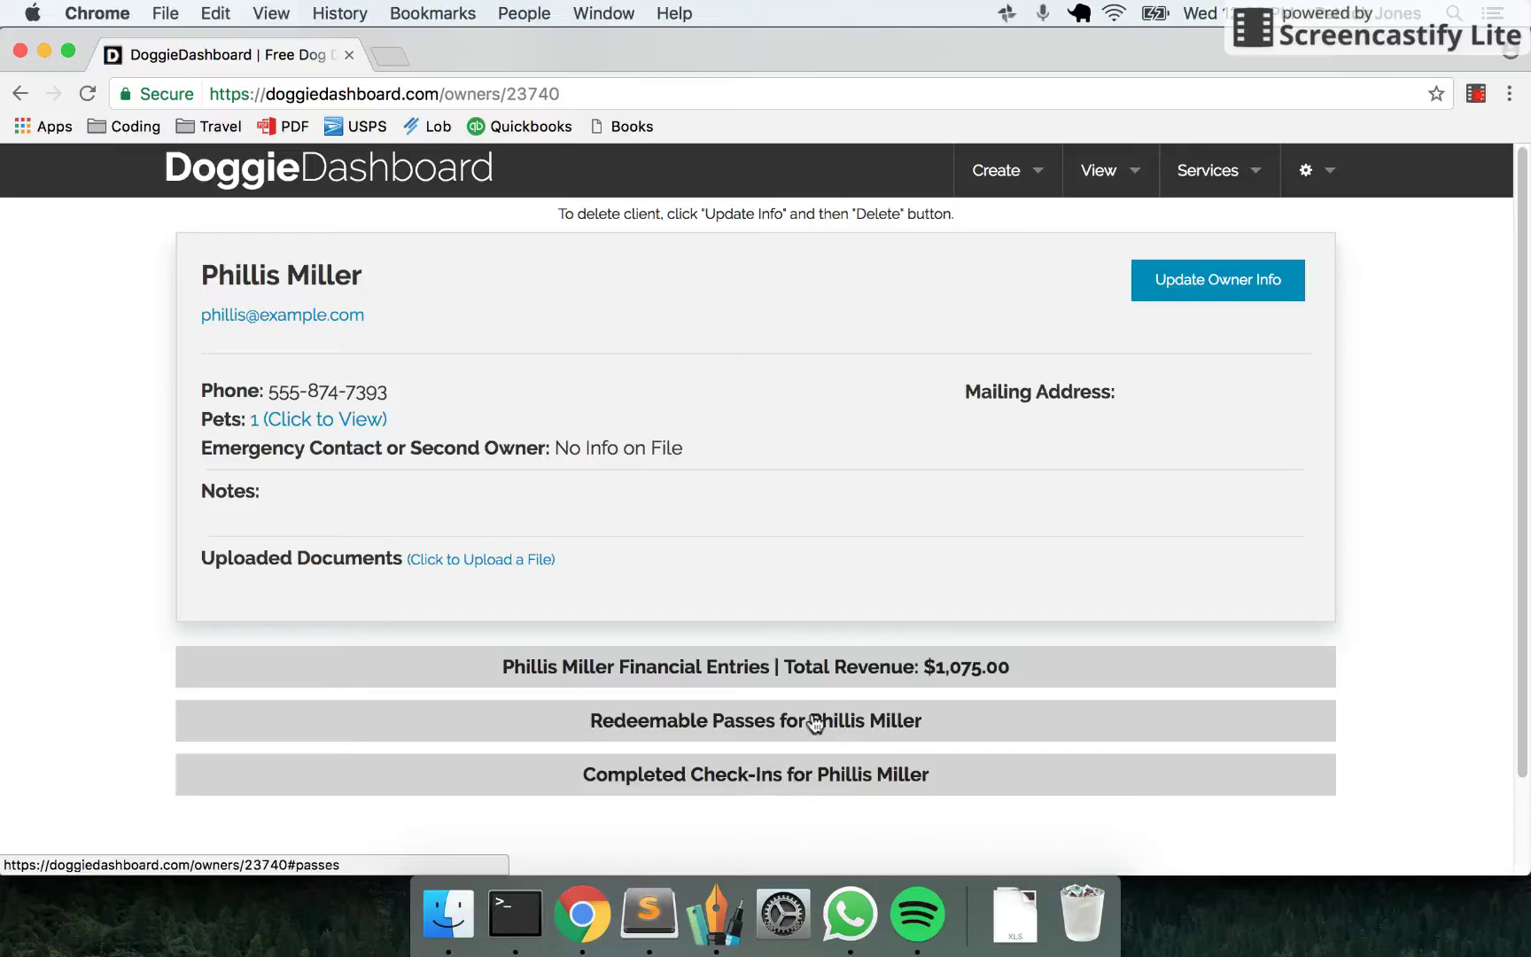
Go back to the home page and scroll down to the July 2017 Service Appointments Calendar.
{"action": "left_click", "coordinate": [474, 186]}
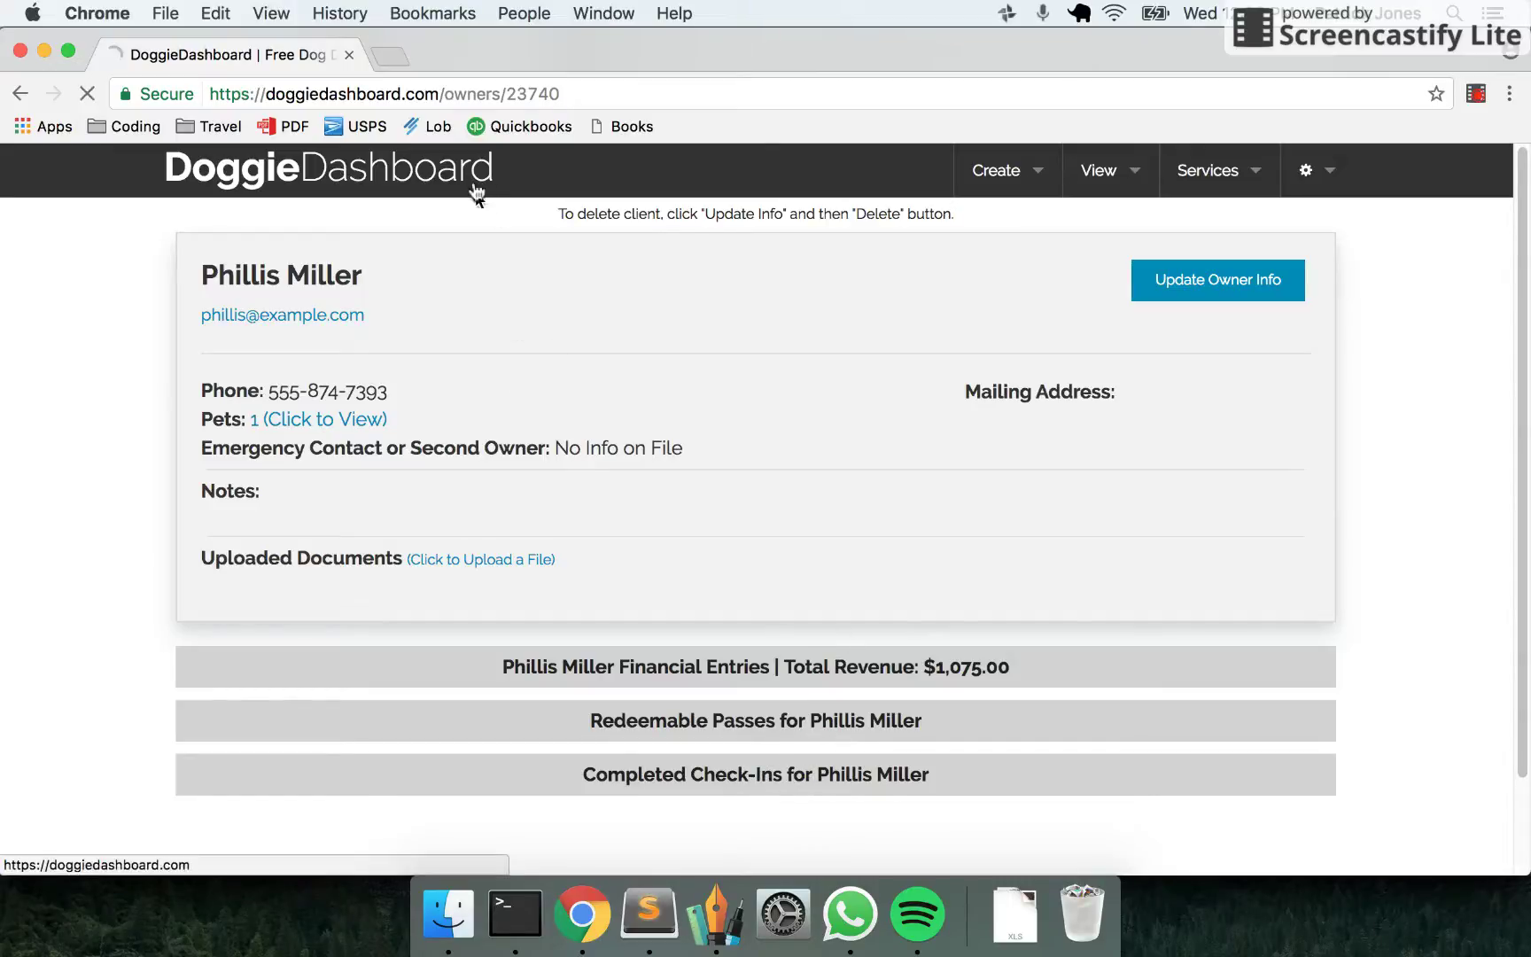
{"action": "scroll", "coordinate": [905, 574], "scroll_direction": "down", "scroll_amount": 4}
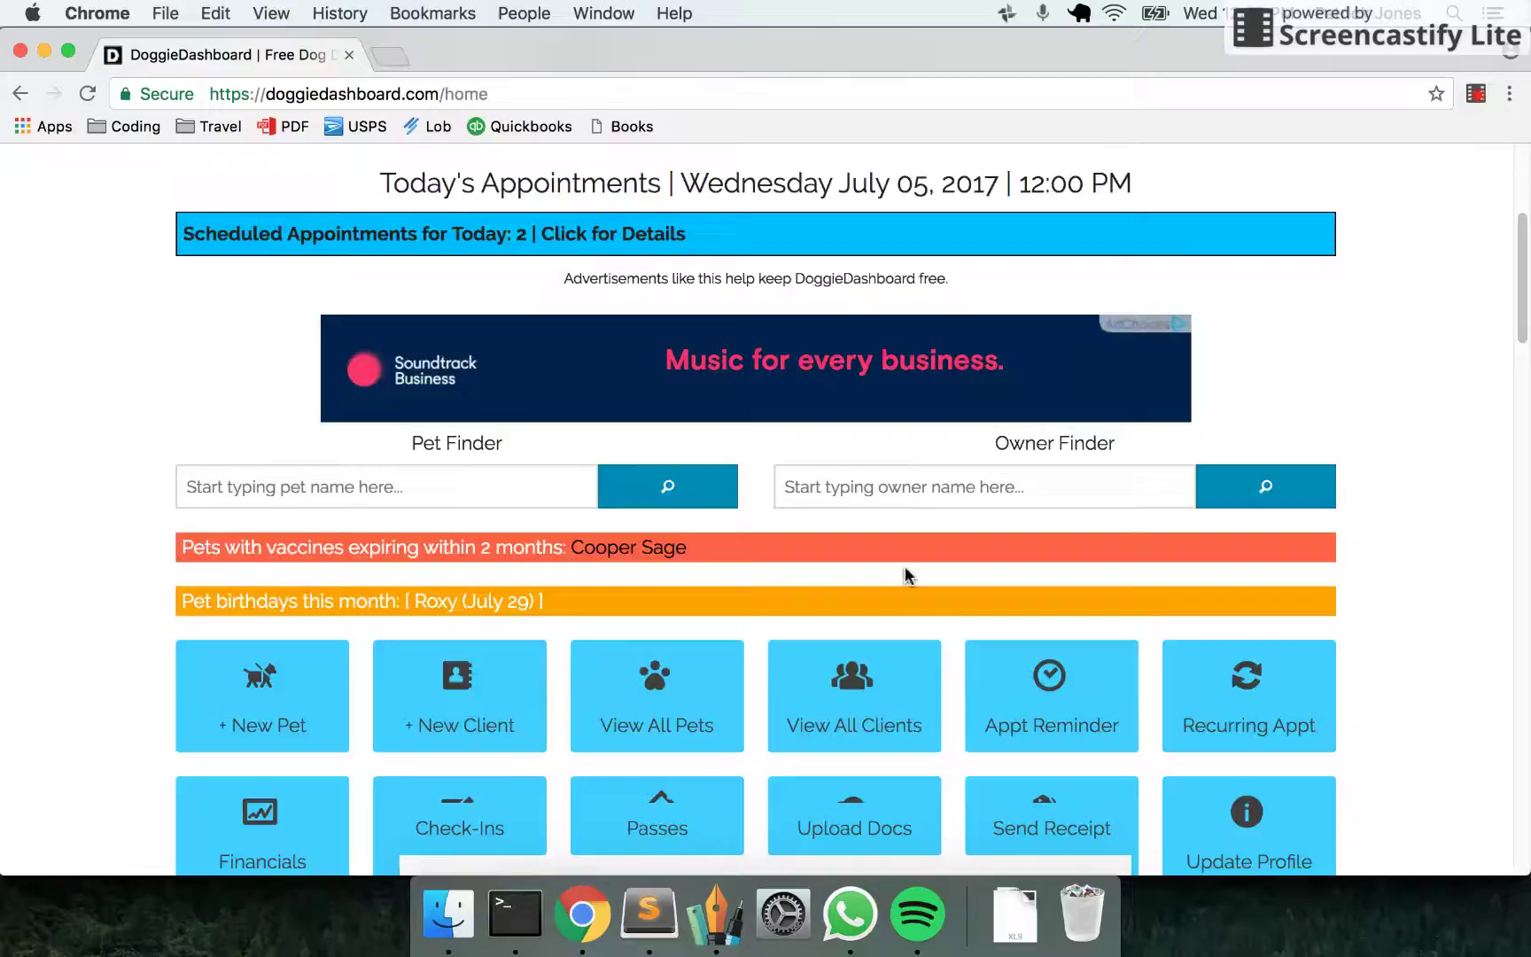
{"action": "scroll", "coordinate": [906, 574], "scroll_direction": "down", "scroll_amount": 10}
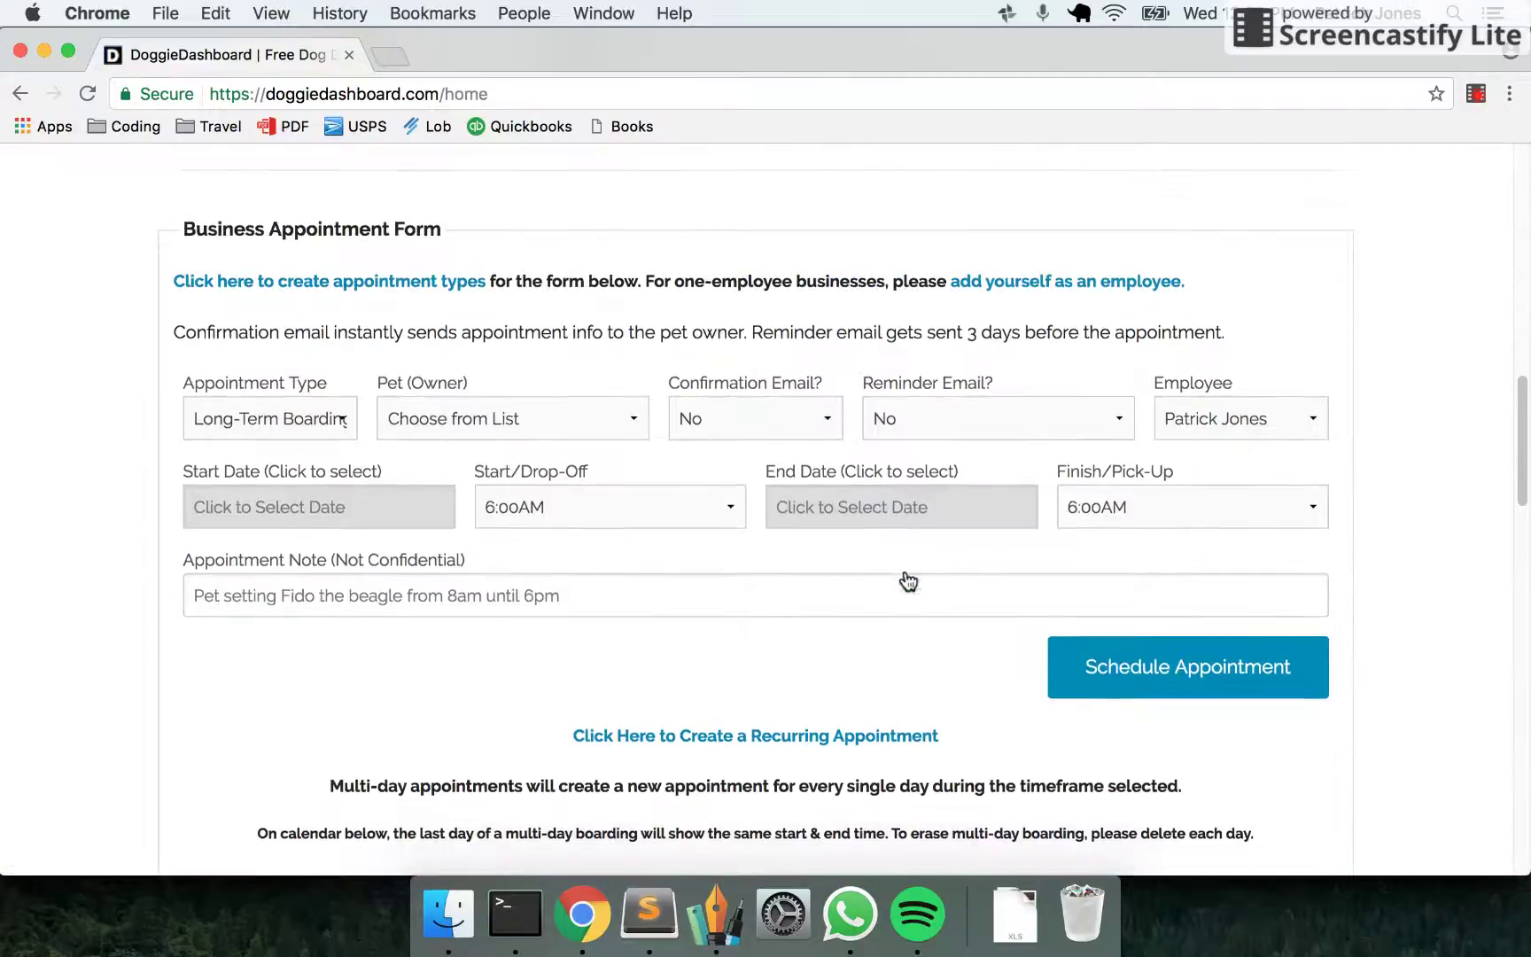
{"action": "scroll", "coordinate": [908, 580], "scroll_direction": "down", "scroll_amount": 1}
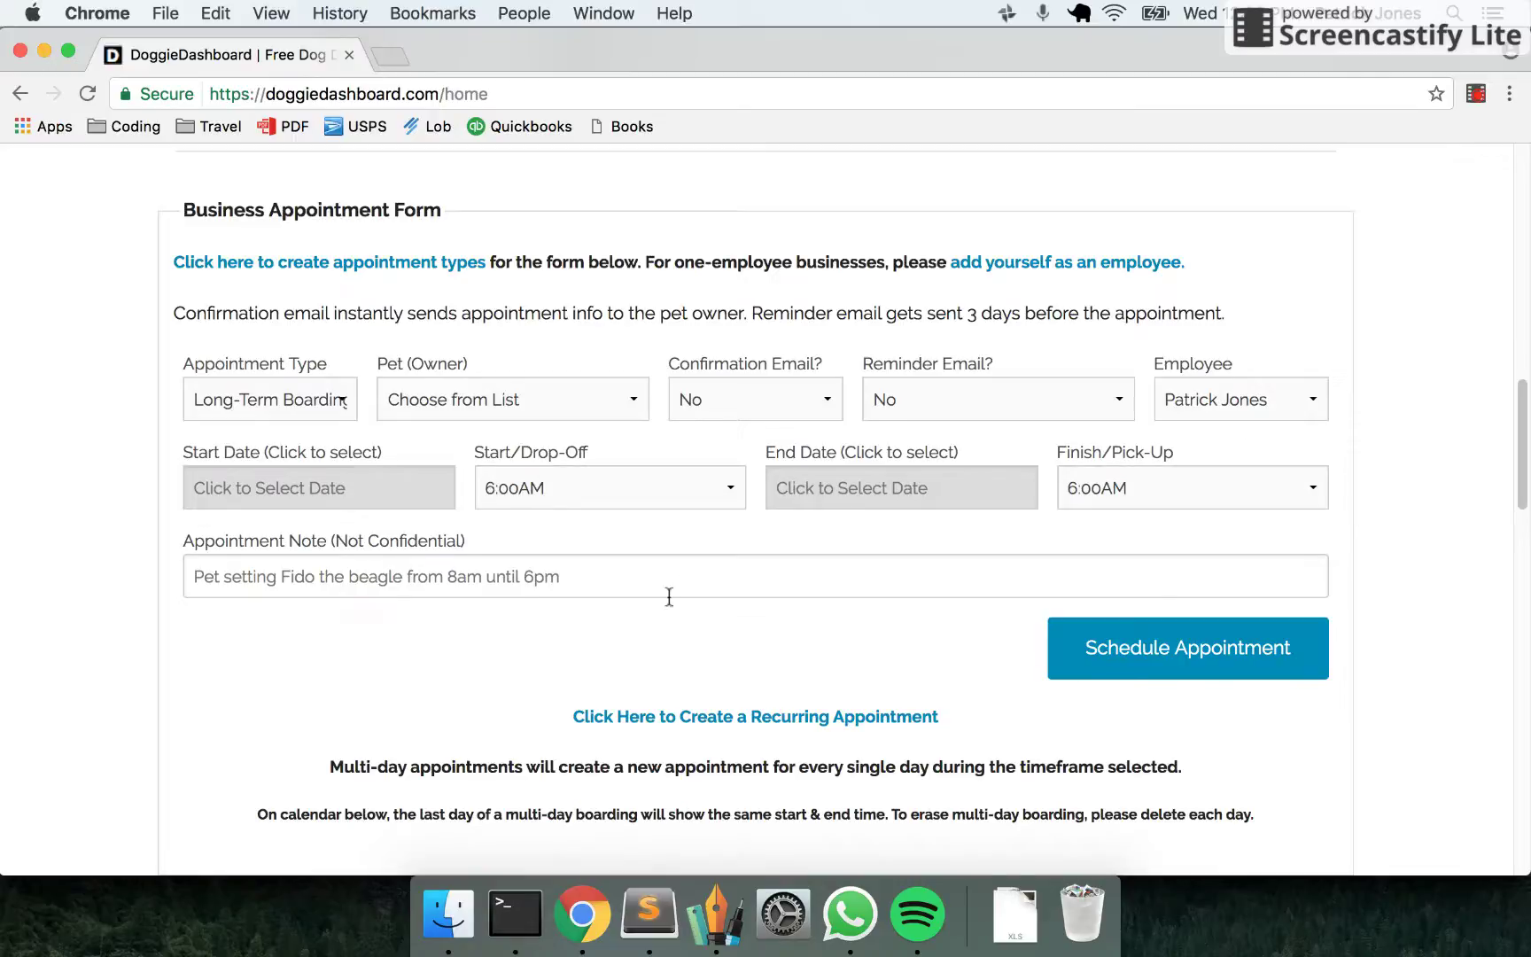
{"action": "scroll", "coordinate": [1466, 513], "scroll_direction": "down", "scroll_amount": 5}
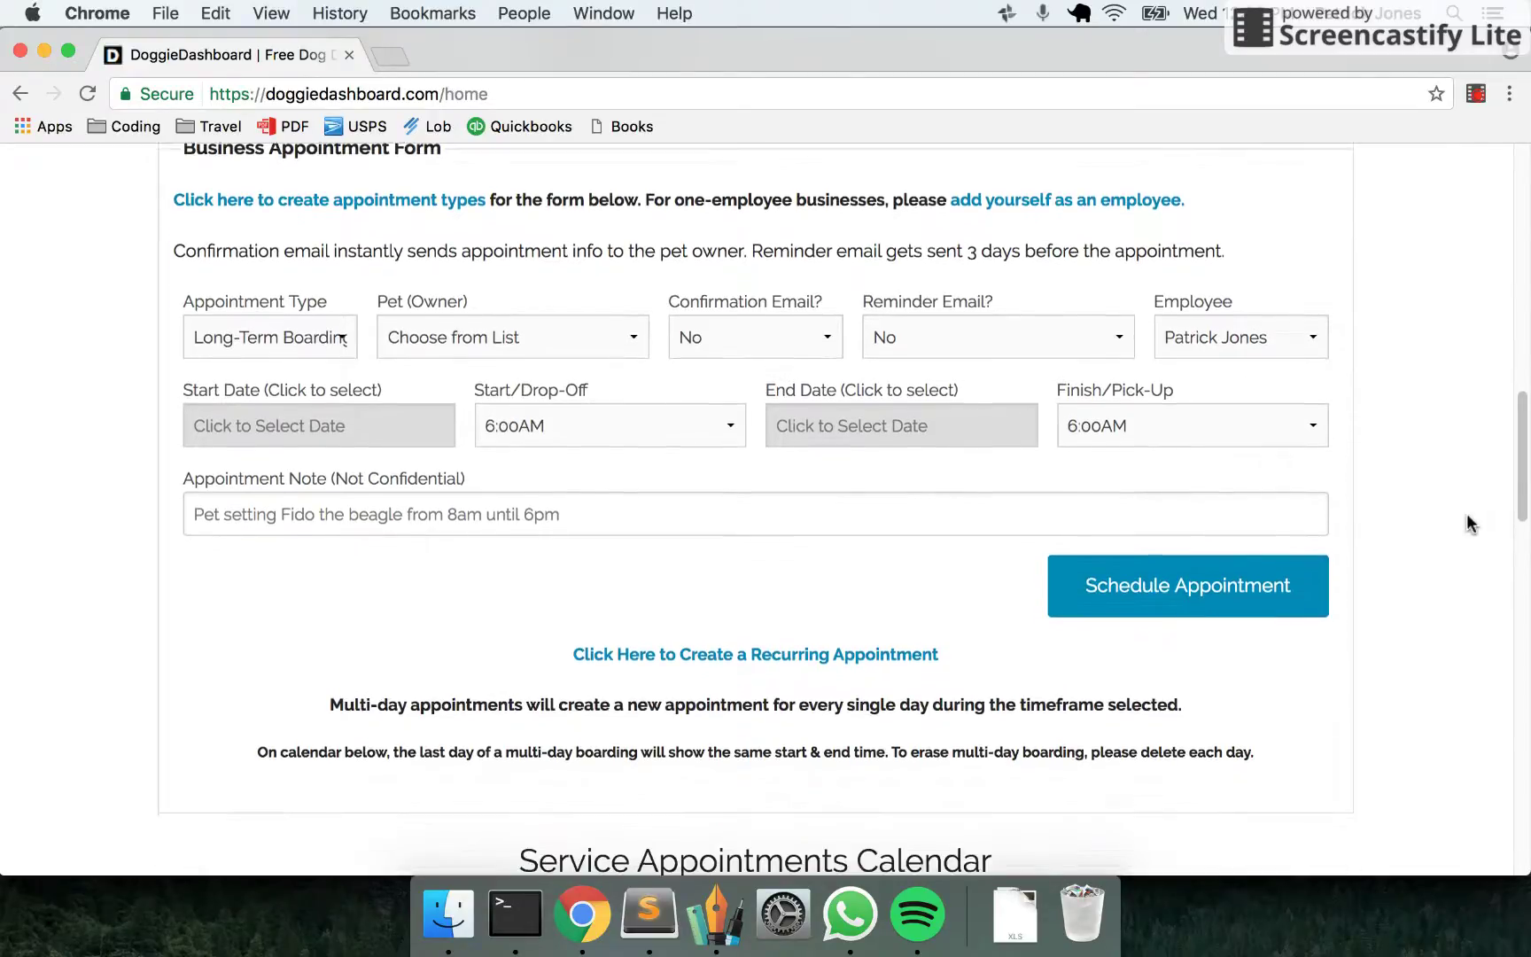
{"action": "scroll", "coordinate": [1467, 523], "scroll_direction": "down", "scroll_amount": 5}
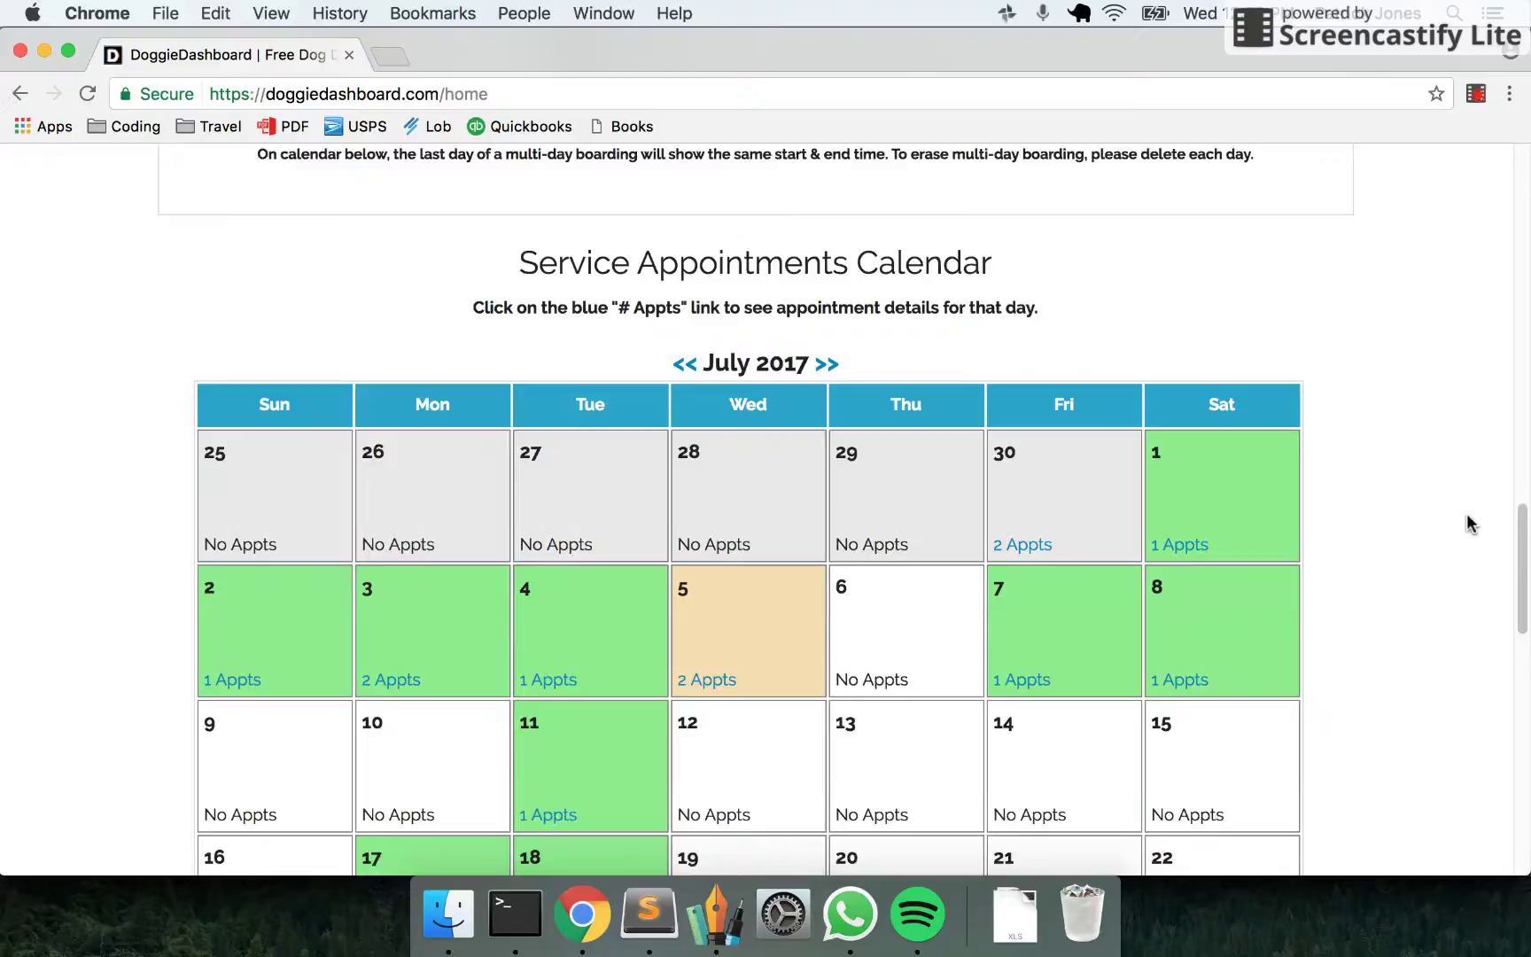
{"action": "scroll", "coordinate": [1467, 522], "scroll_direction": "down", "scroll_amount": 2}
{"action": "scroll", "coordinate": [1469, 522], "scroll_direction": "up", "scroll_amount": 1}
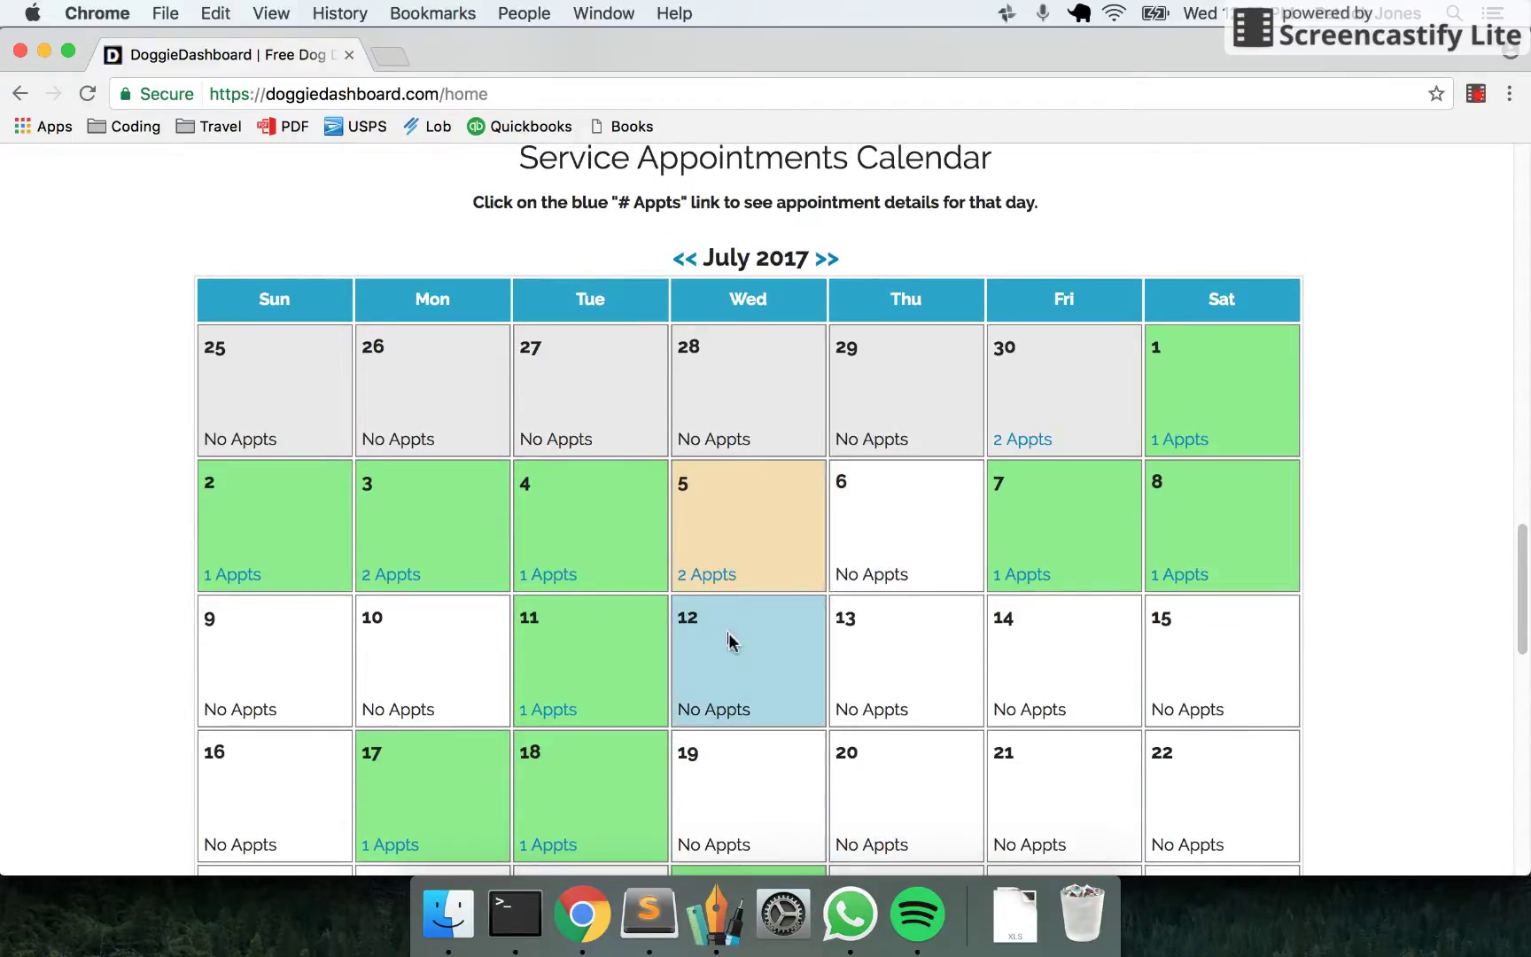
{"action": "left_click", "coordinate": [711, 574]}
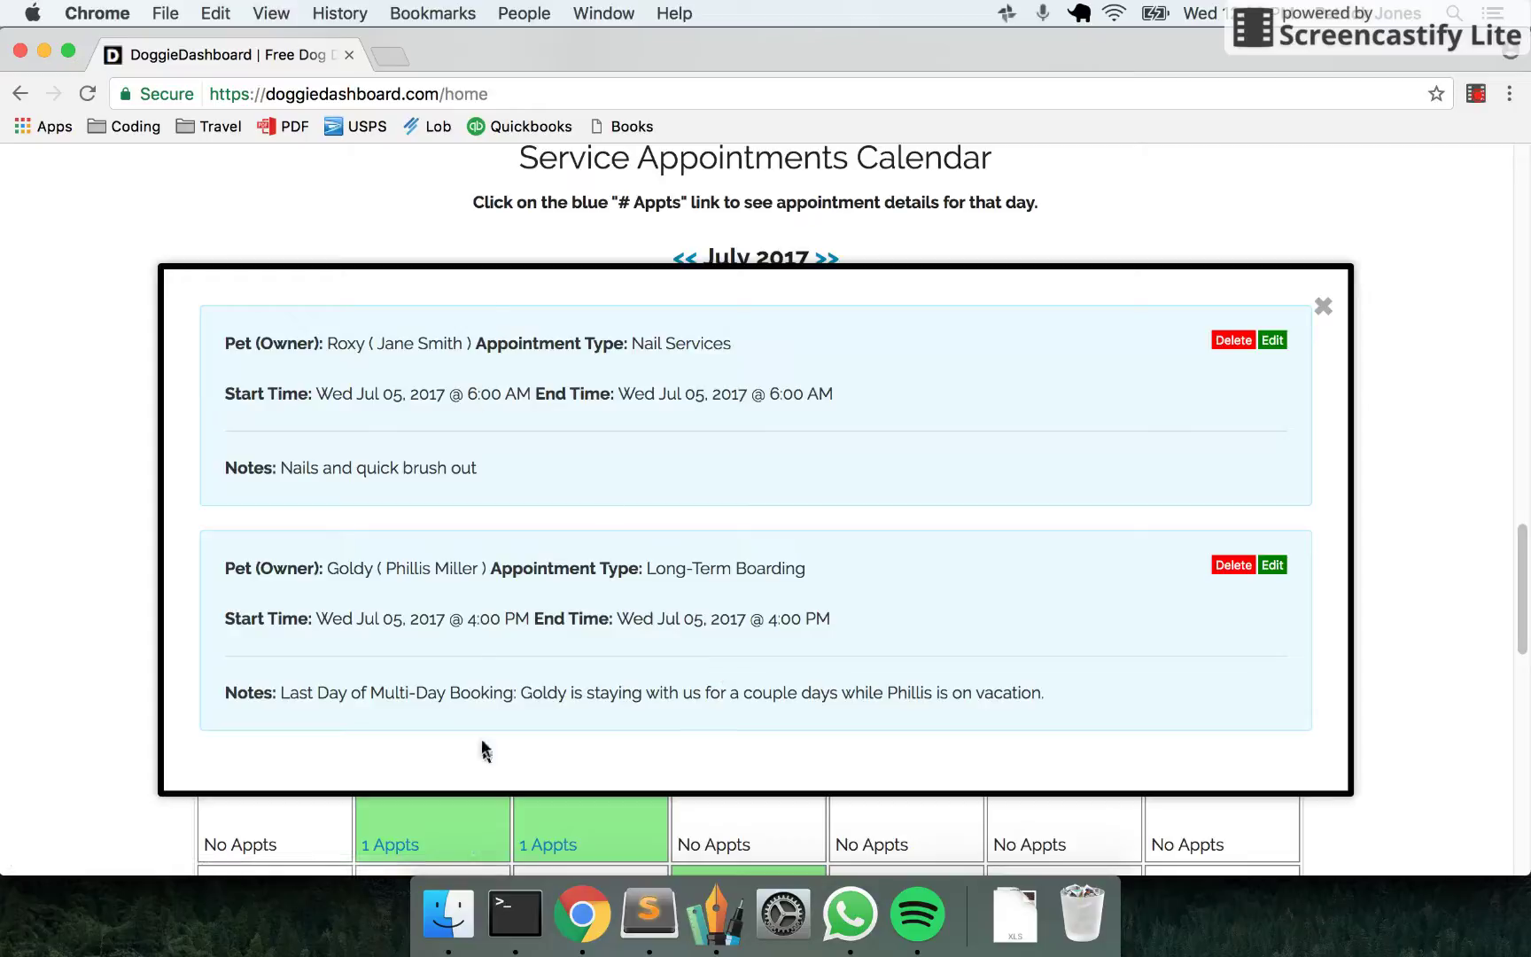
{"action": "left_click", "coordinate": [1323, 306]}
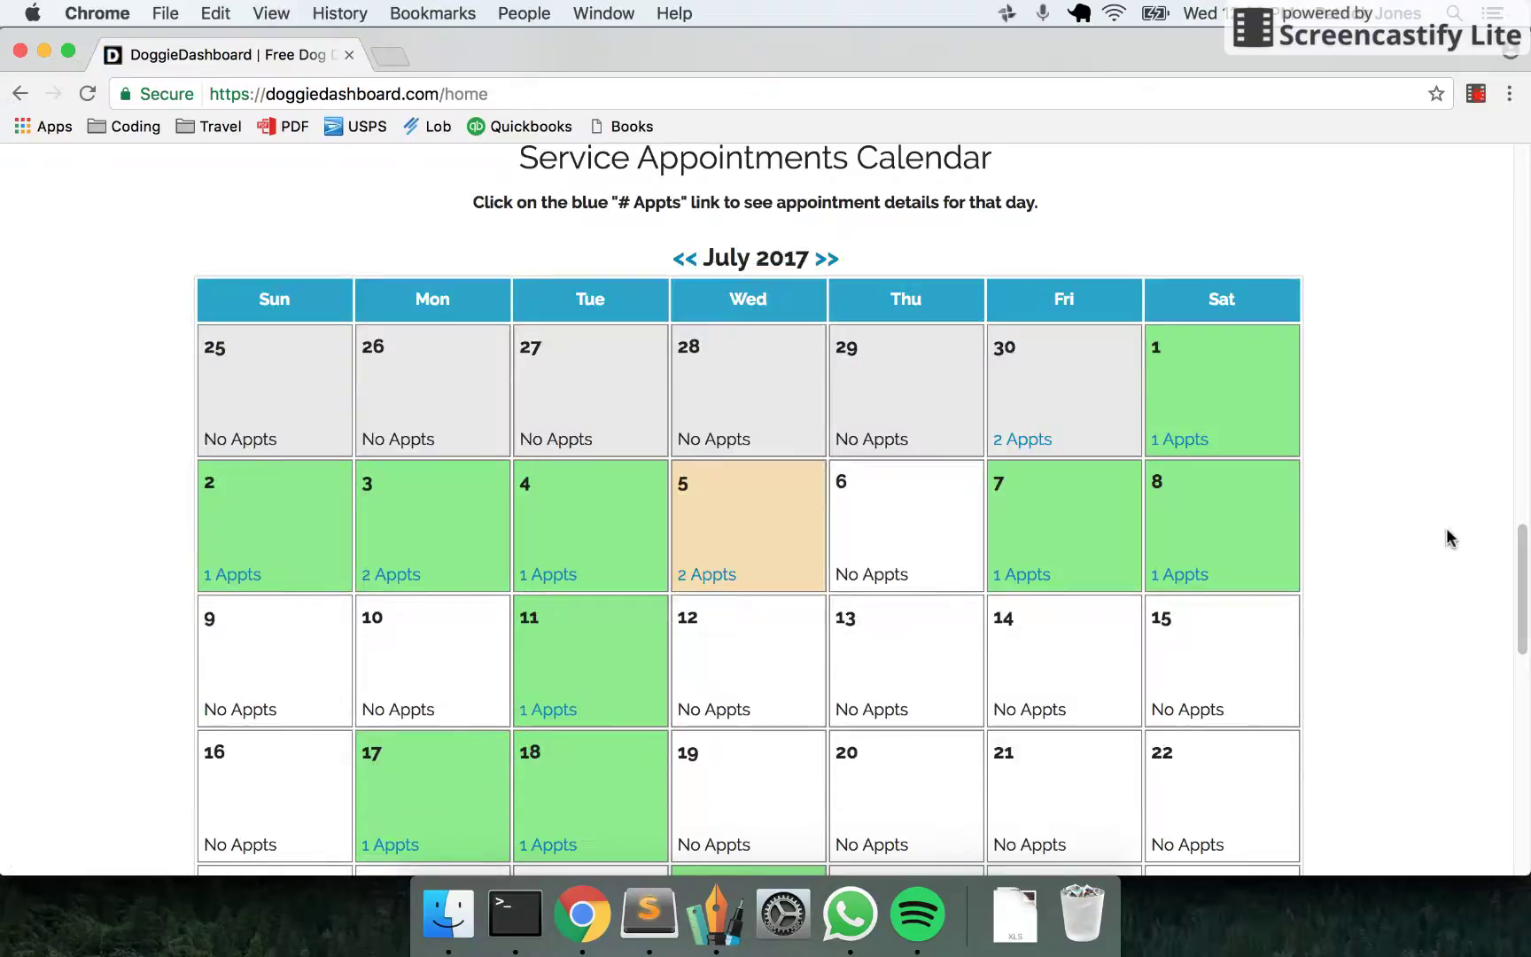
{"action": "scroll", "coordinate": [1436, 551], "scroll_direction": "down", "scroll_amount": 1}
{"action": "scroll", "coordinate": [1437, 551], "scroll_direction": "down", "scroll_amount": 1}
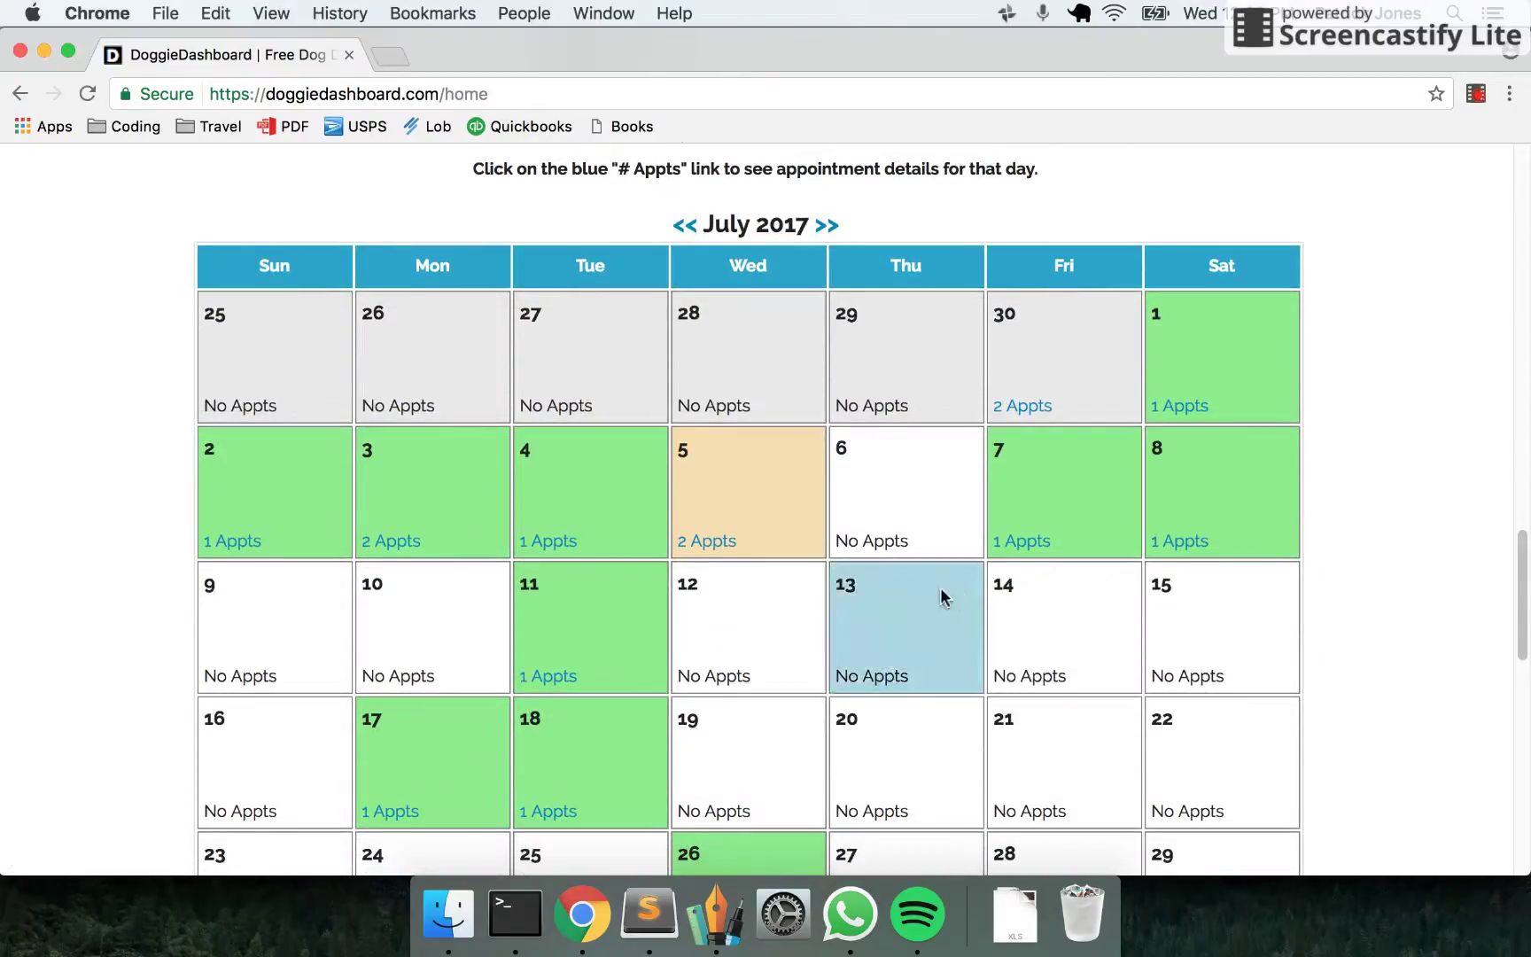
{"action": "left_click", "coordinate": [555, 677]}
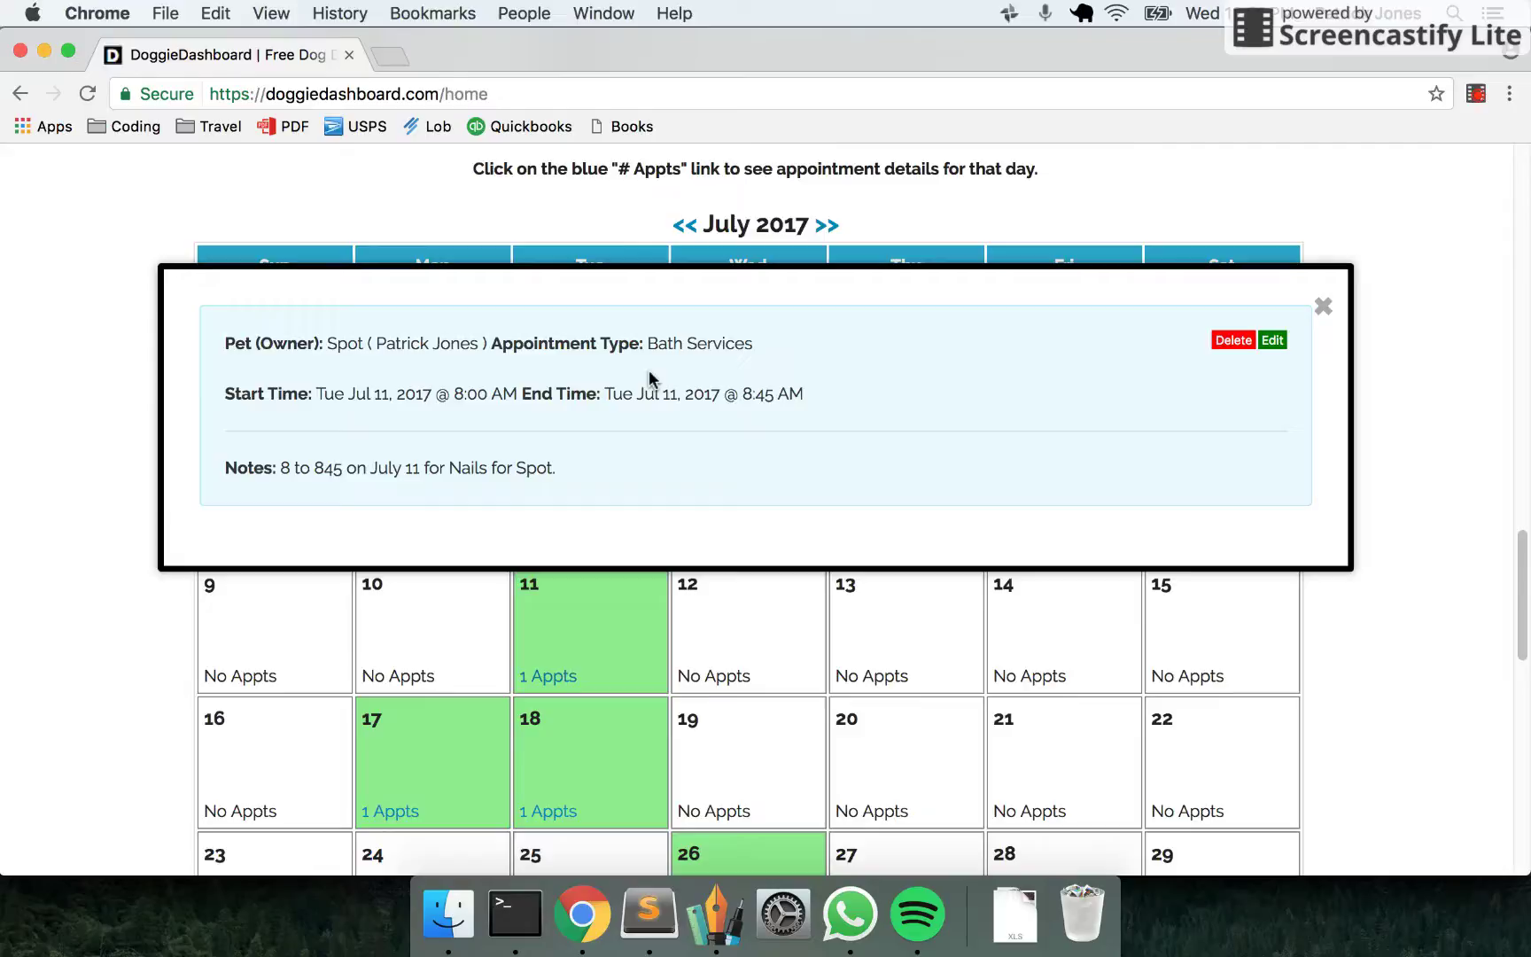
{"action": "left_click_drag", "start_coordinate": [653, 343], "coordinate": [775, 328]}
{"action": "left_click", "coordinate": [571, 473]}
{"action": "left_click", "coordinate": [1323, 306]}
{"action": "scroll", "coordinate": [1244, 407], "scroll_direction": "down", "scroll_amount": 2}
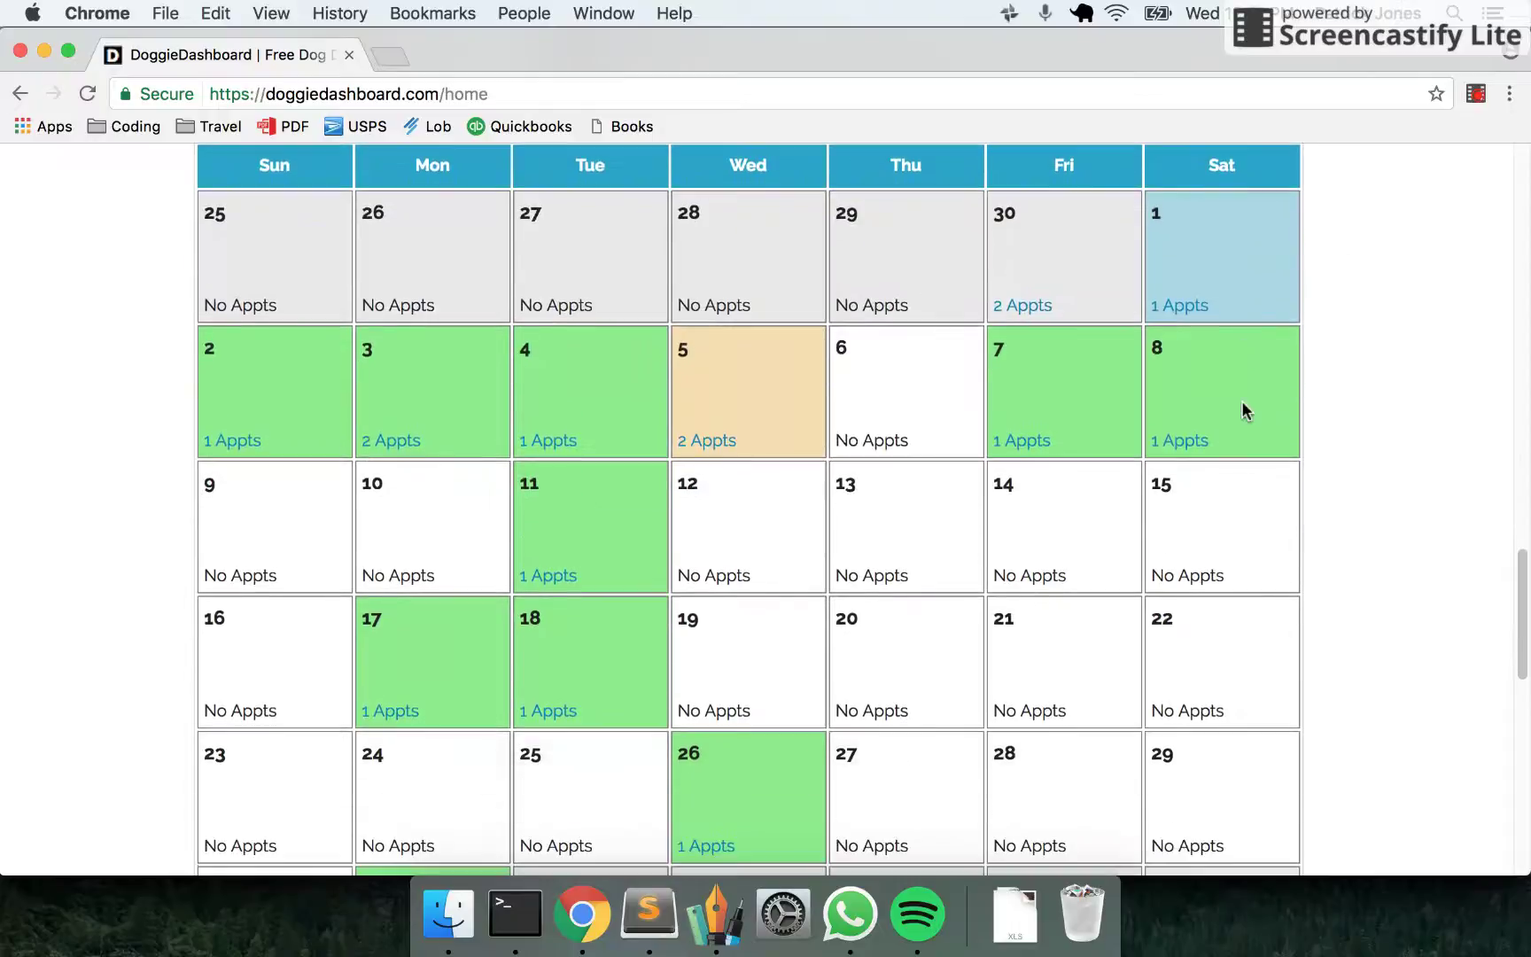
Scroll down and open the 'Click to Contact Us or Schedule Appointment' public page.
{"action": "scroll", "coordinate": [1244, 409], "scroll_direction": "down", "scroll_amount": 7}
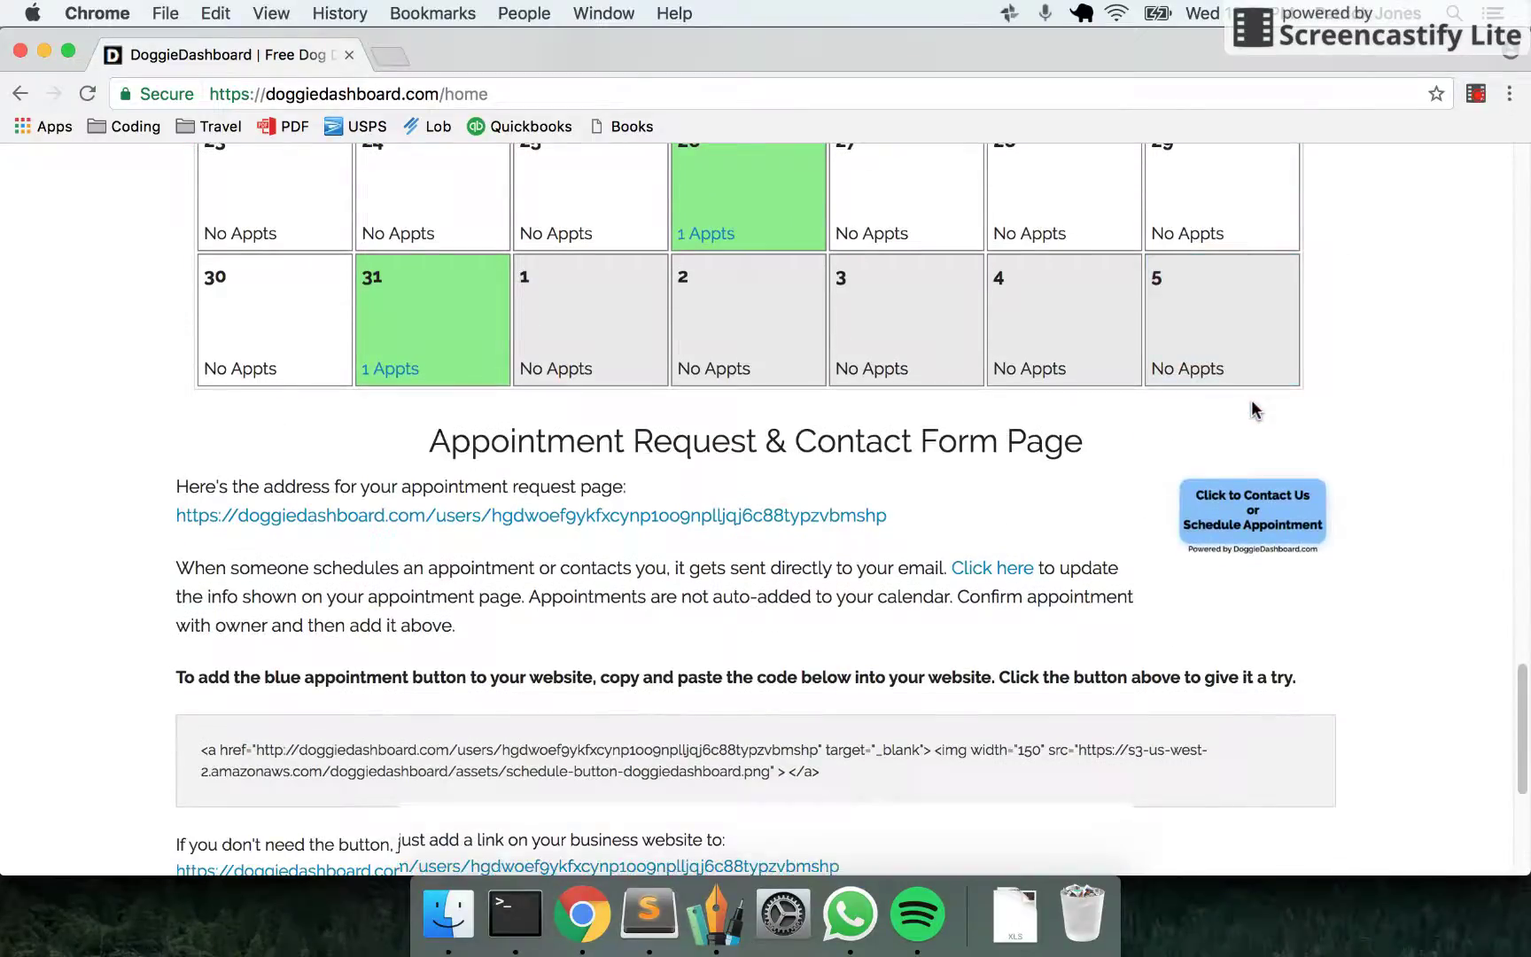
{"action": "scroll", "coordinate": [1251, 409], "scroll_direction": "down", "scroll_amount": 2}
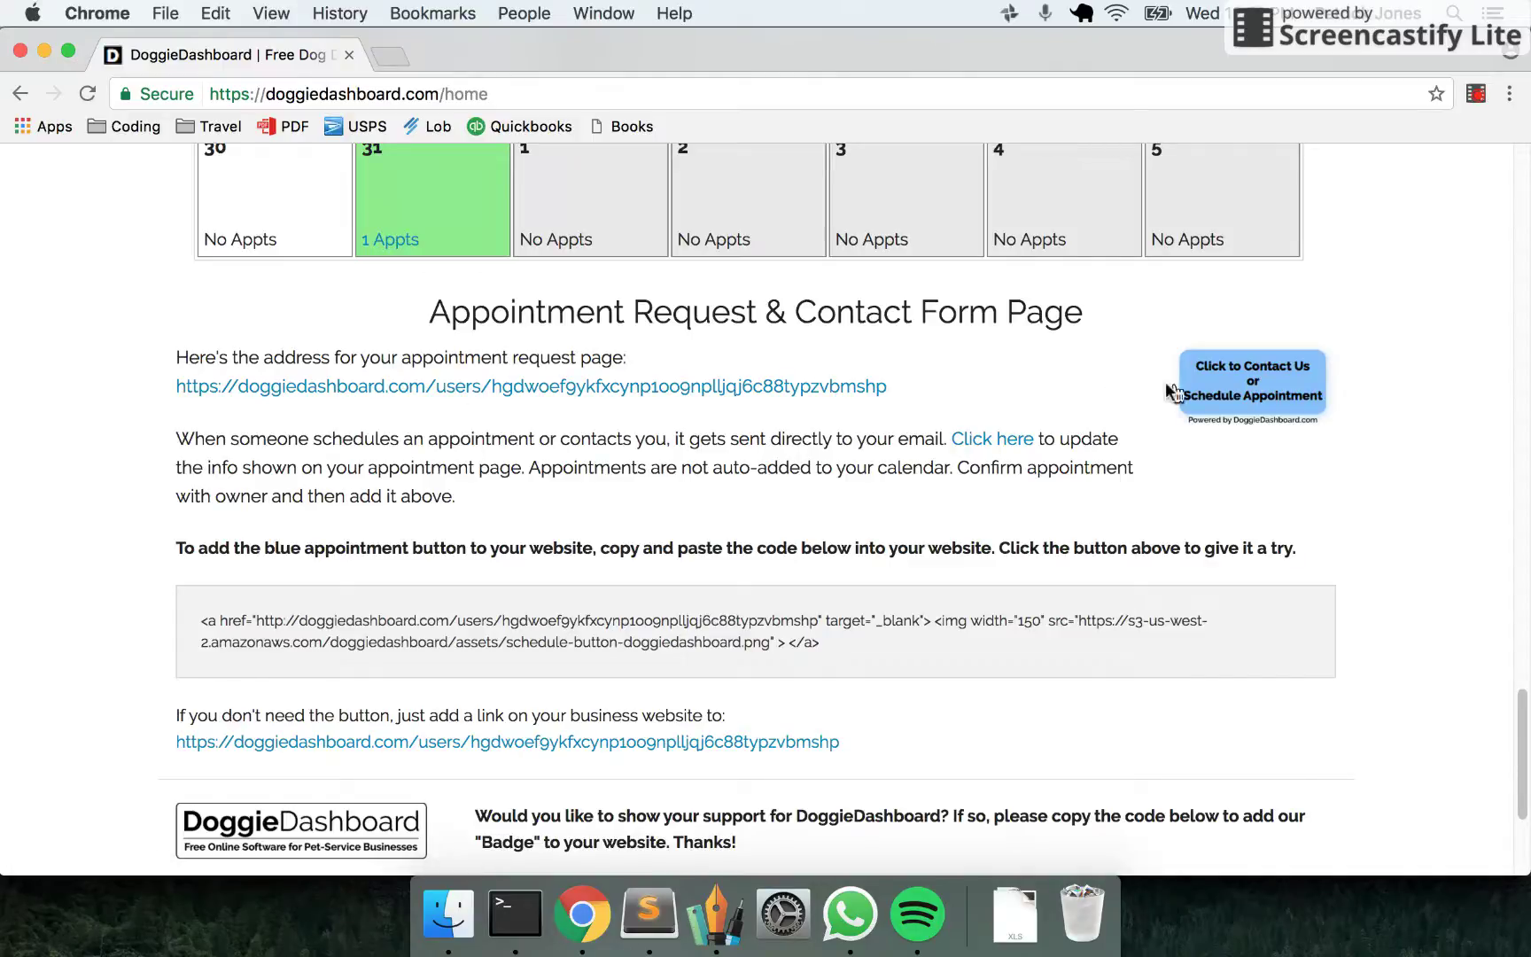
{"action": "left_click", "coordinate": [1239, 393]}
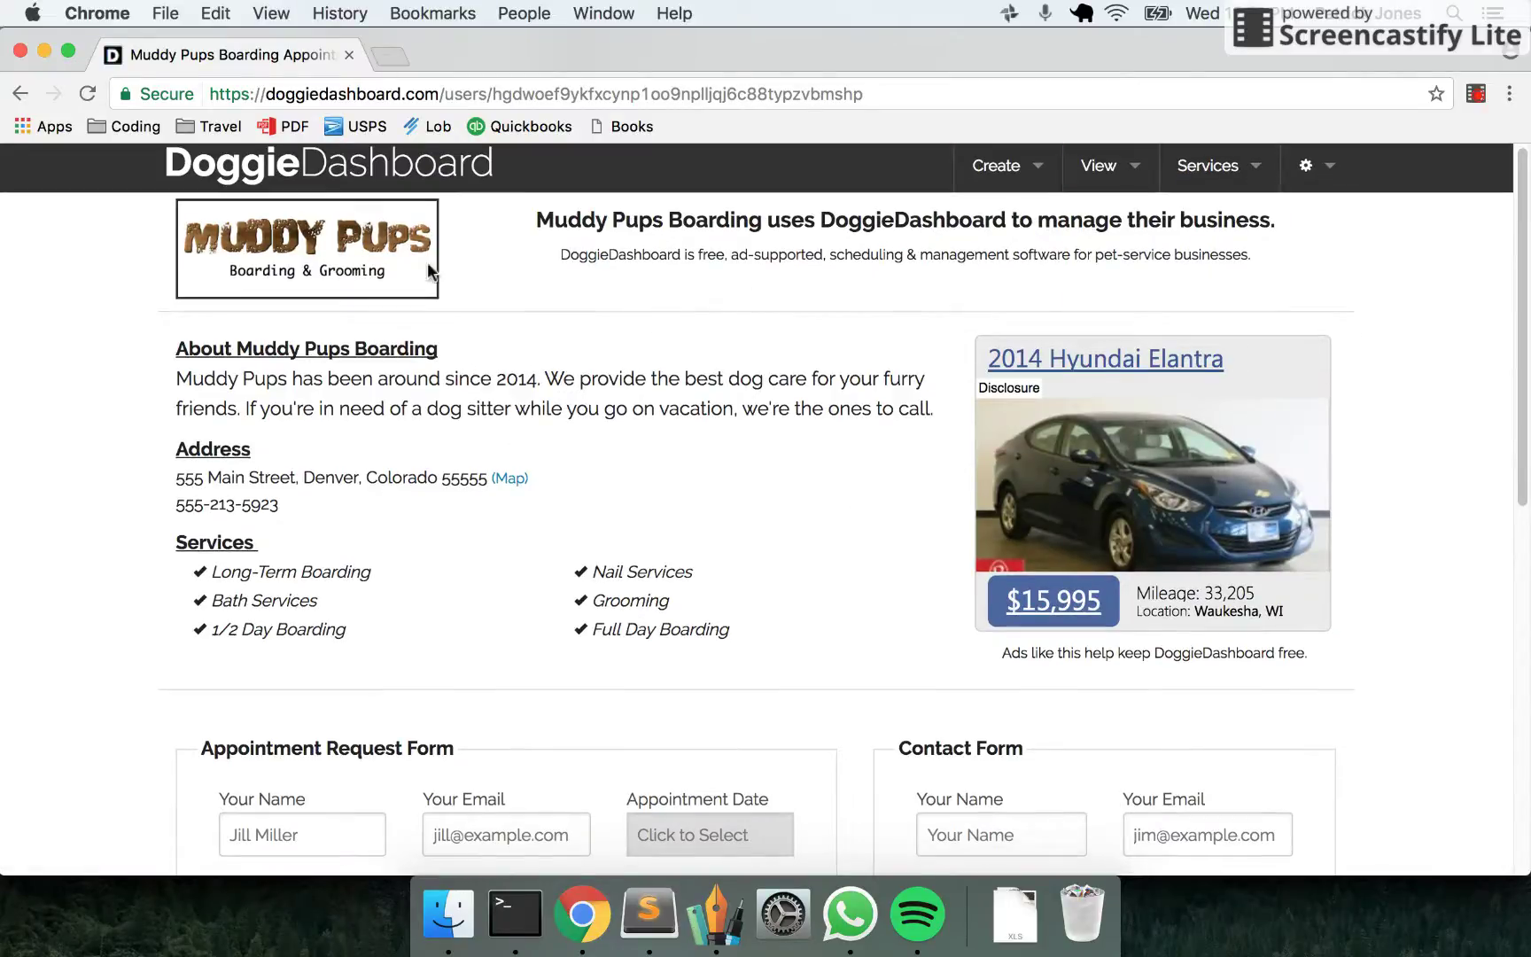
Select the appointment page's web address, then review its Appointment Request and Contact forms.
{"action": "left_click", "coordinate": [464, 92]}
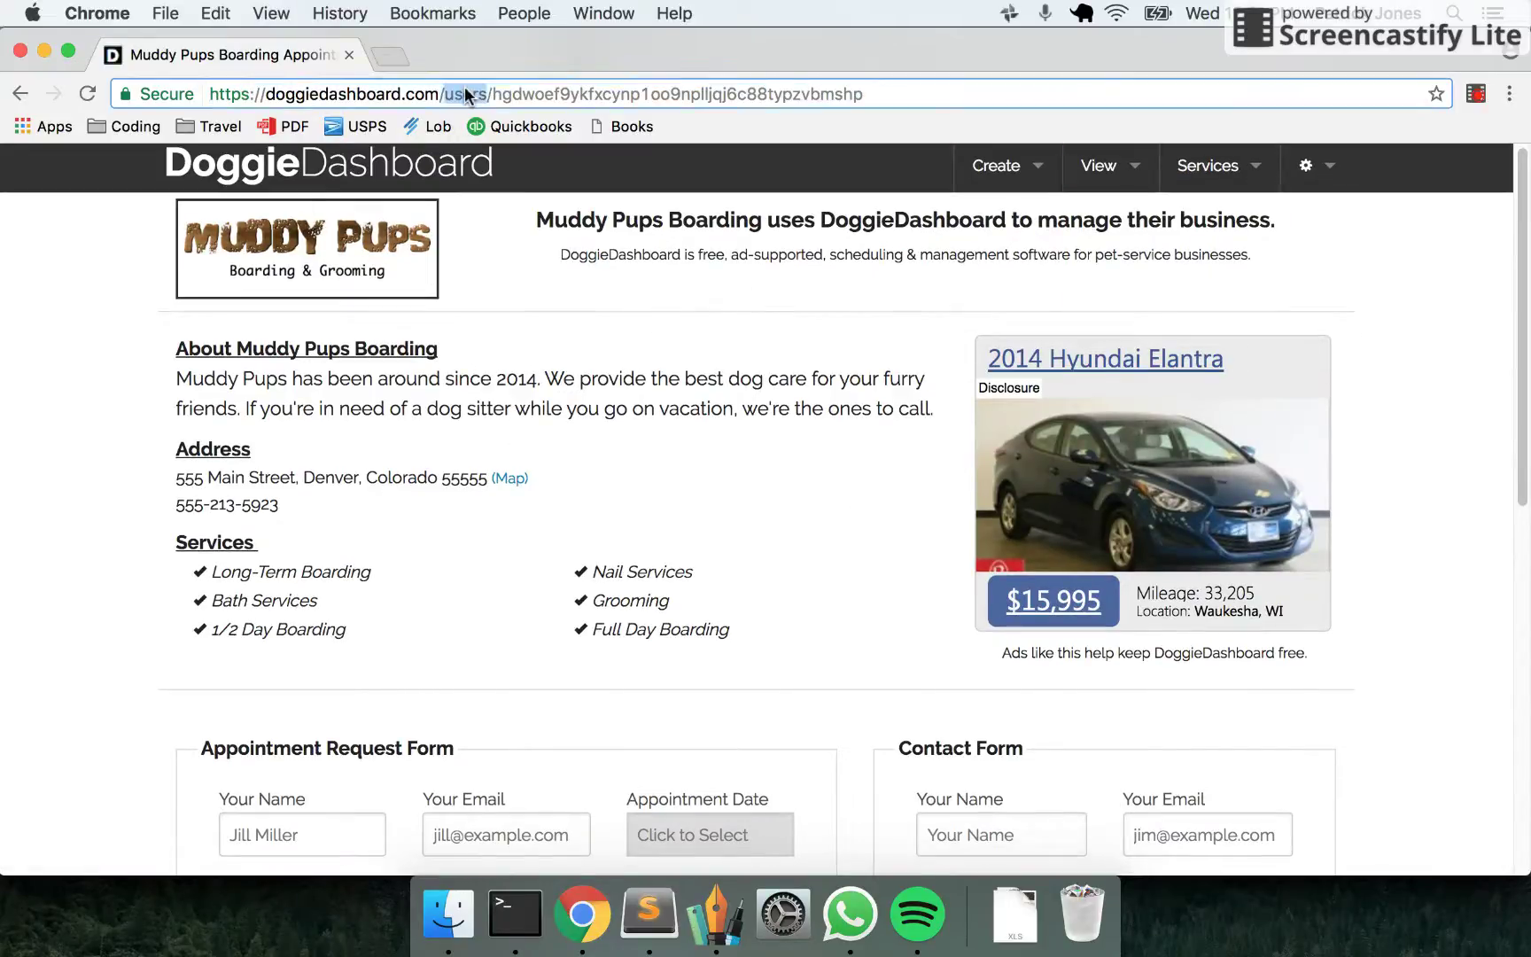
{"action": "left_click", "coordinate": [484, 637]}
{"action": "scroll", "coordinate": [734, 496], "scroll_direction": "down", "scroll_amount": 8}
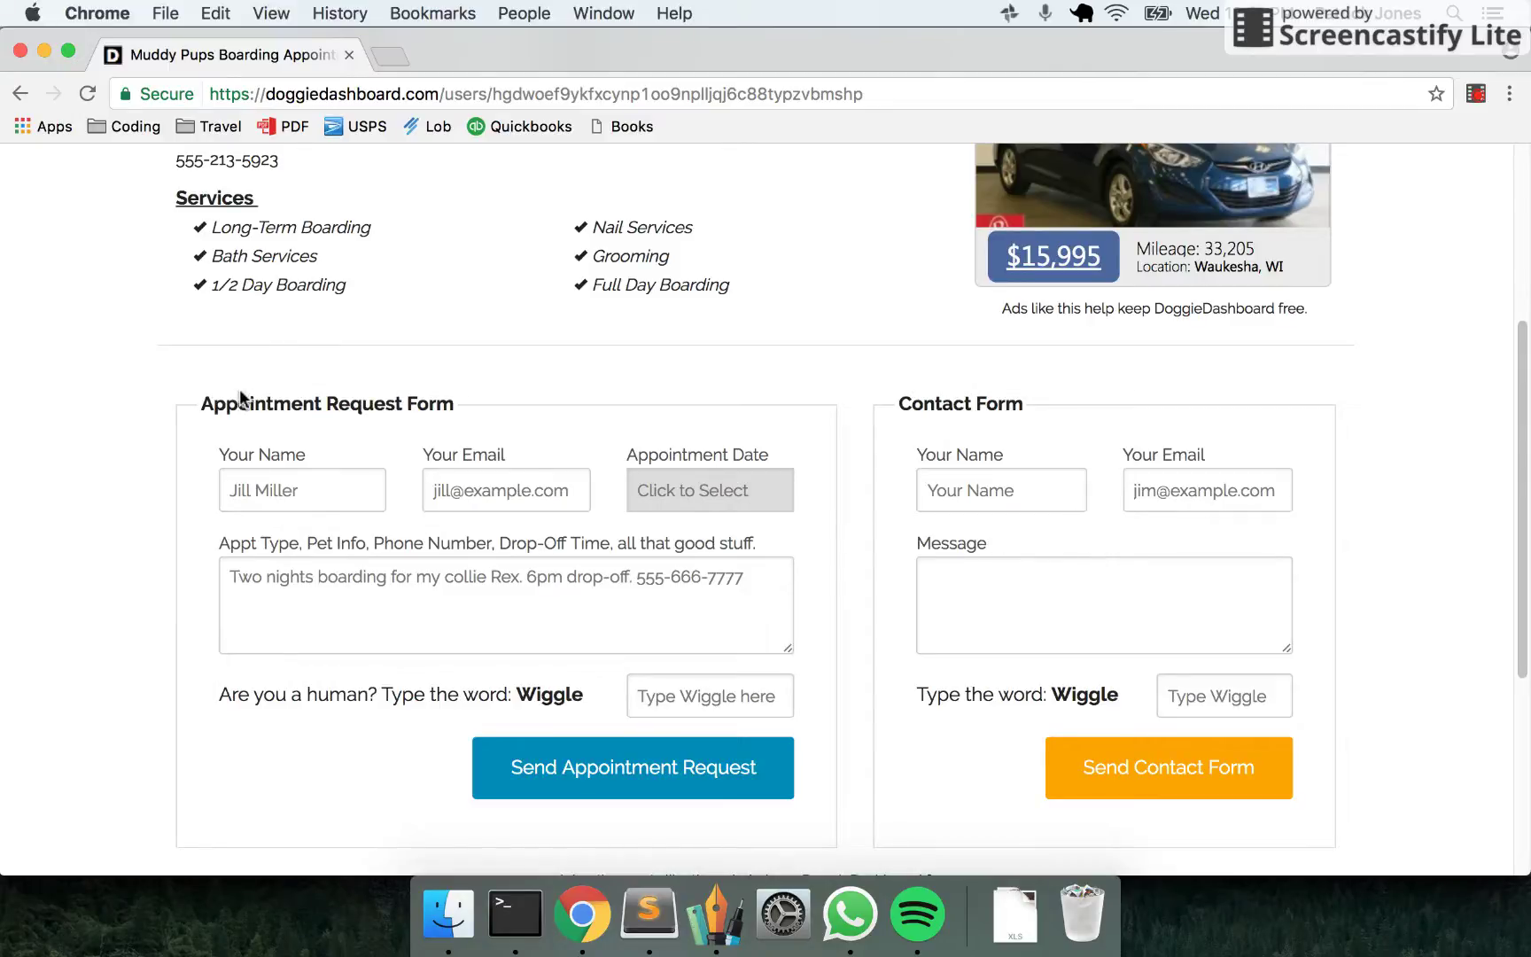
{"action": "scroll", "coordinate": [598, 519], "scroll_direction": "up", "scroll_amount": 5}
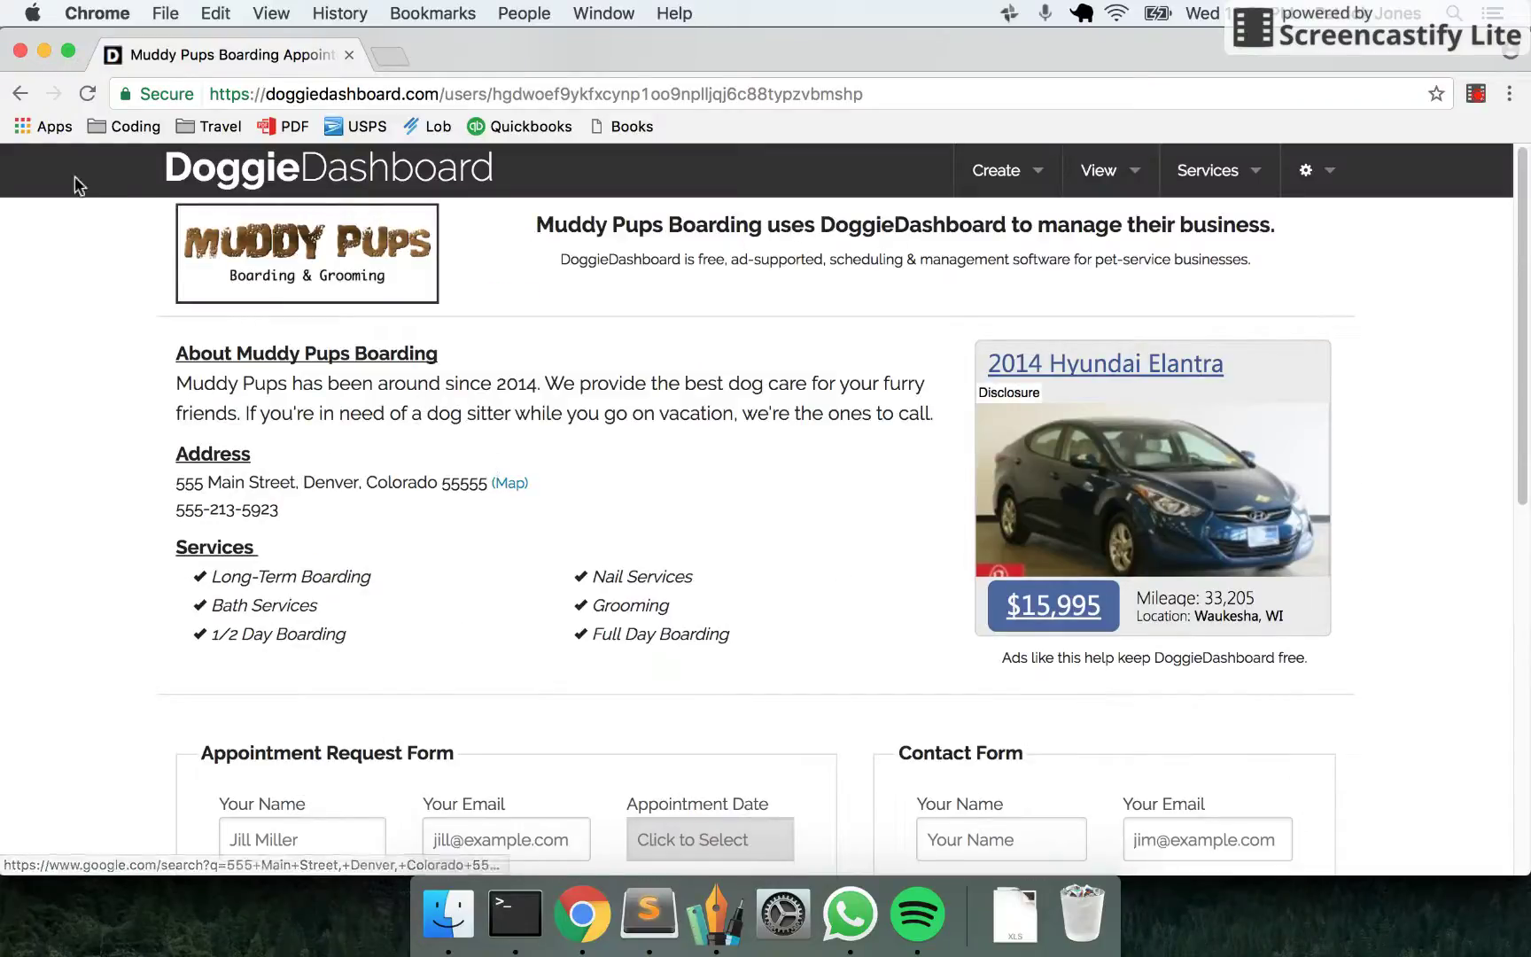
{"action": "left_click", "coordinate": [19, 93]}
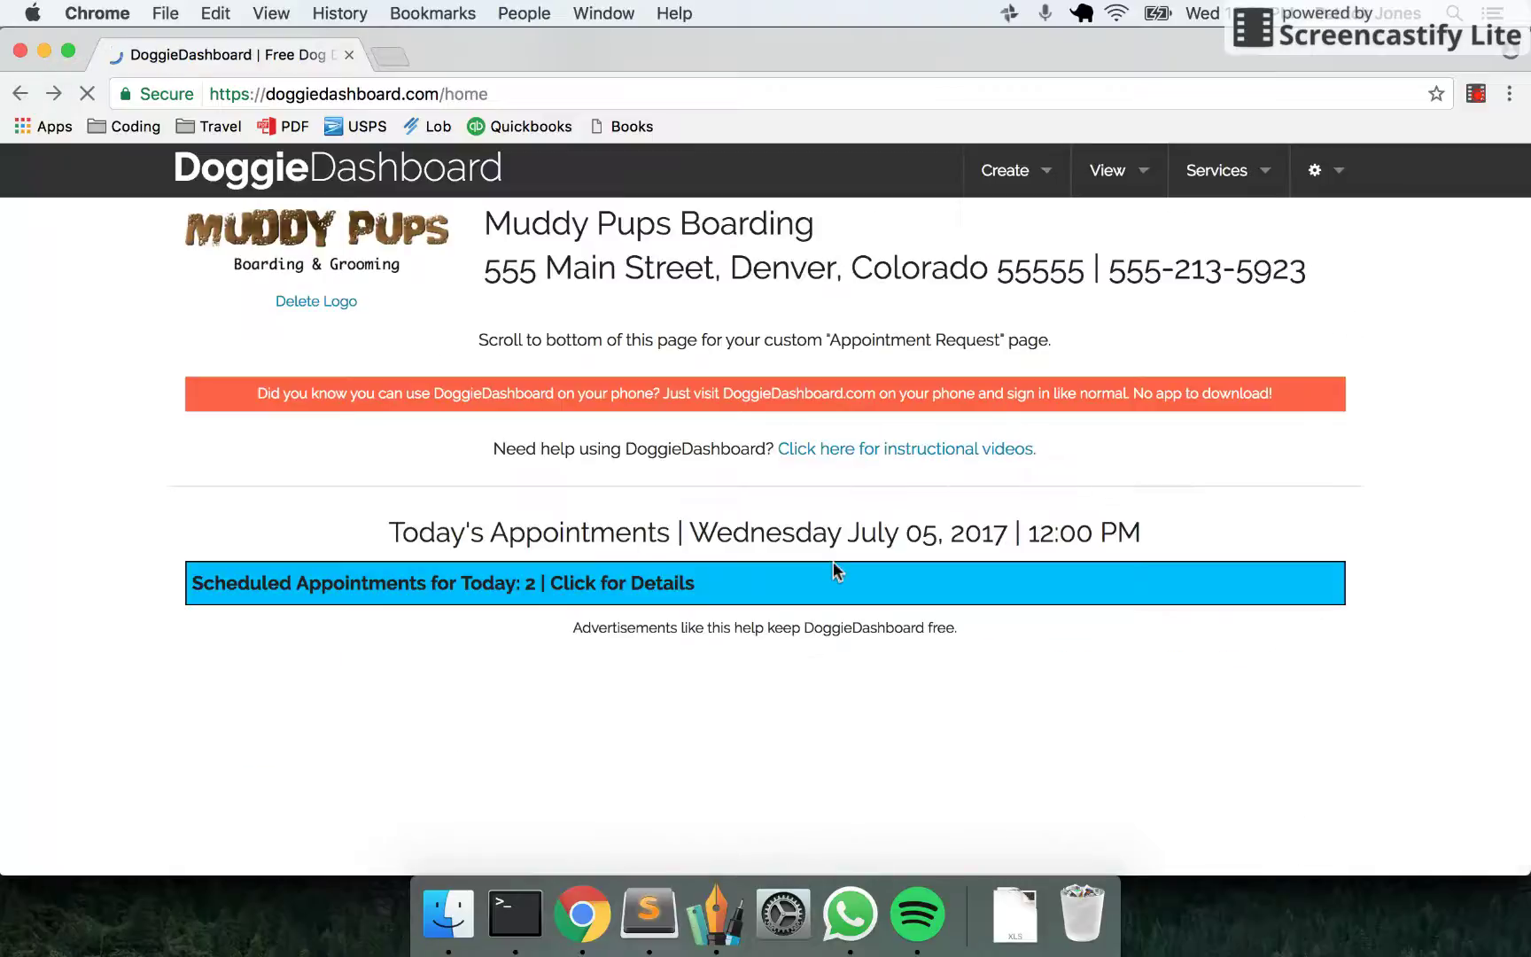
{"action": "scroll", "coordinate": [1025, 574], "scroll_direction": "up", "scroll_amount": 3}
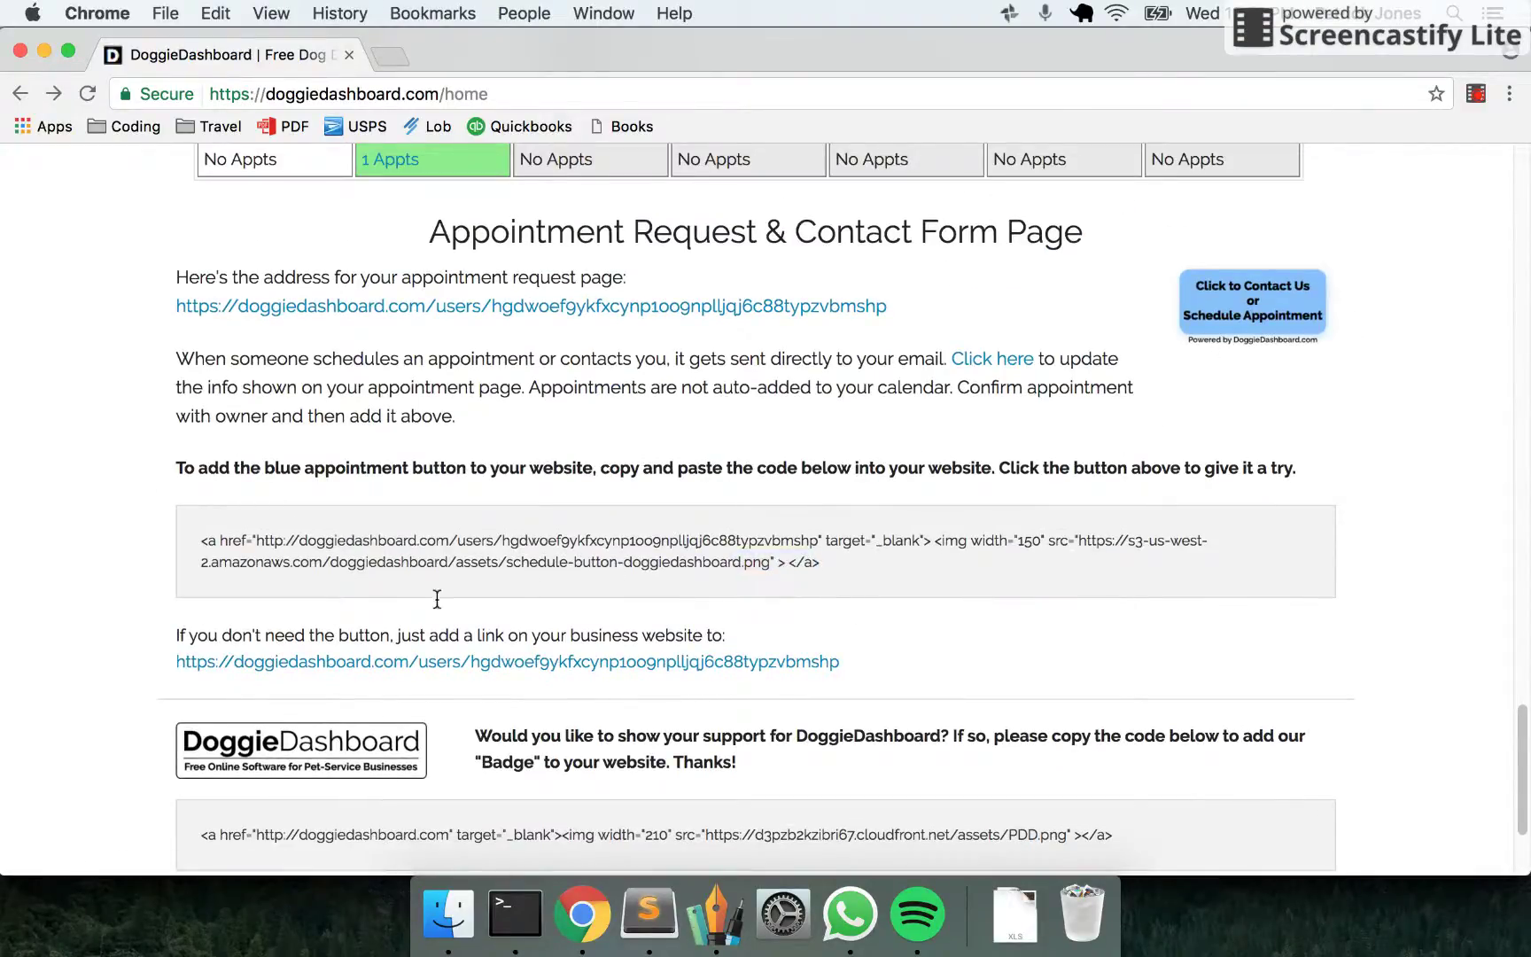
{"action": "left_click_drag", "start_coordinate": [289, 571], "coordinate": [175, 545]}
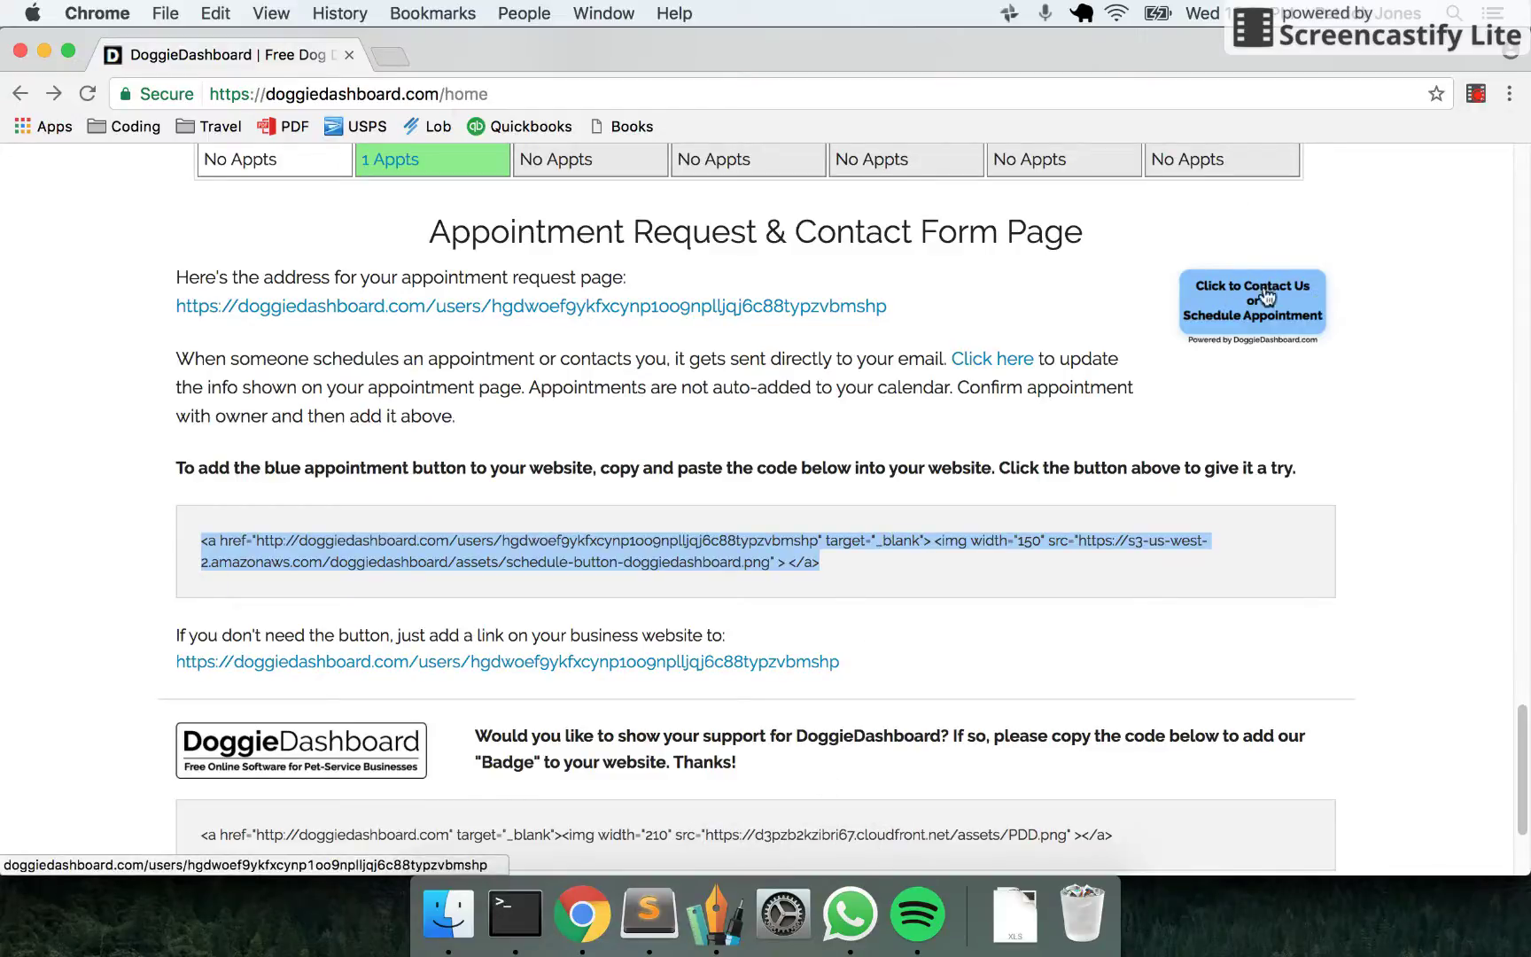
{"action": "left_click", "coordinate": [1074, 485]}
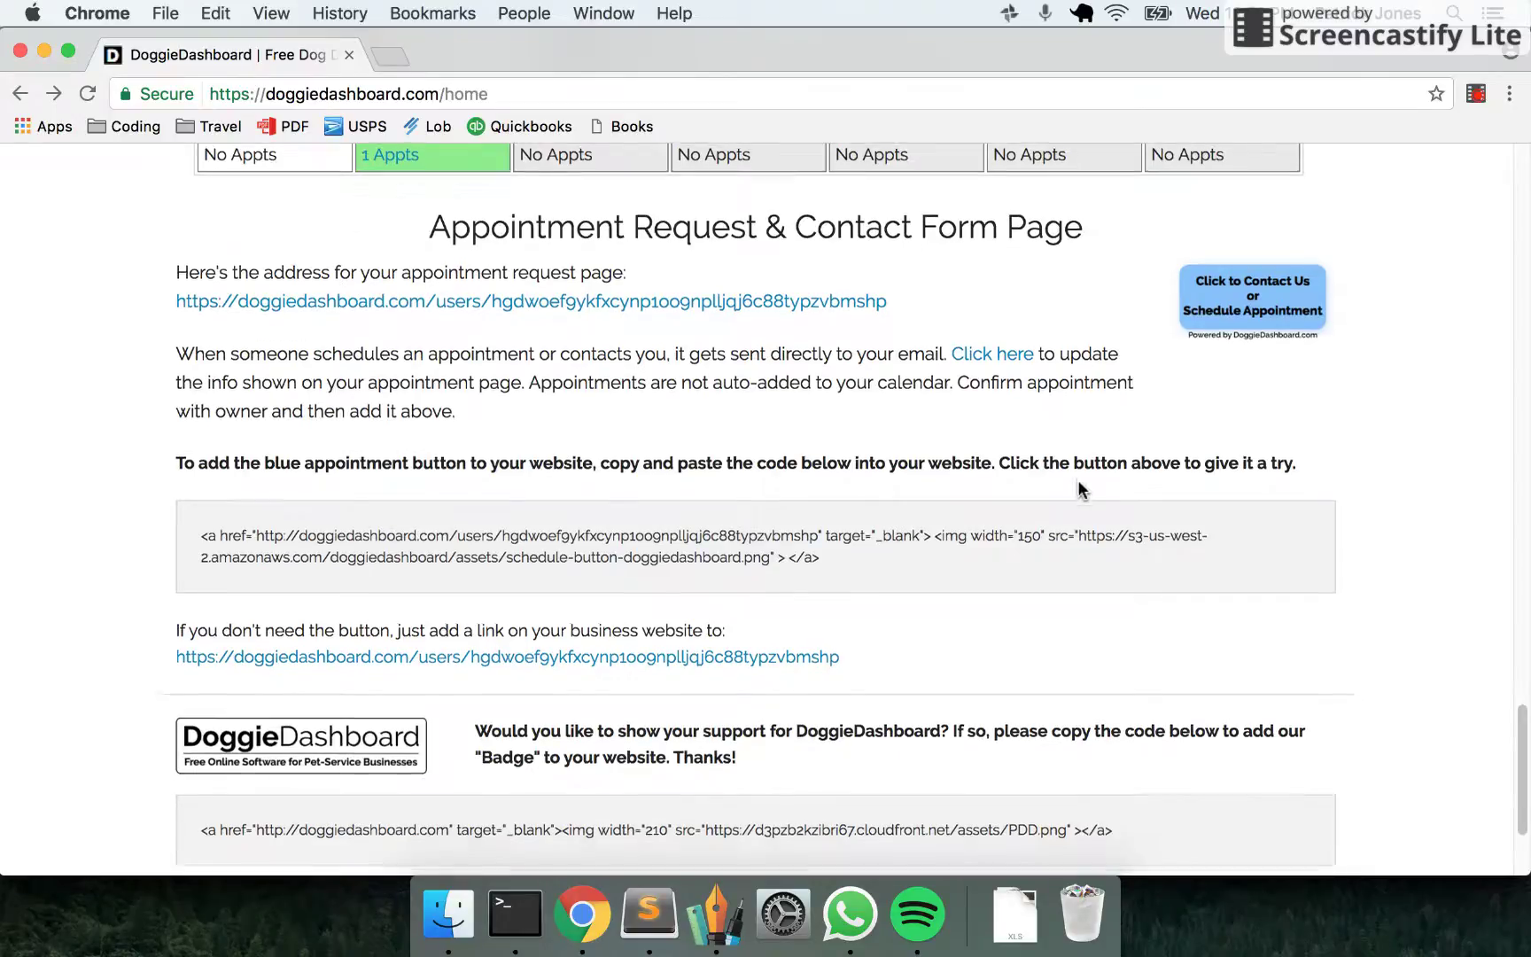
{"action": "scroll", "coordinate": [741, 747], "scroll_direction": "down", "scroll_amount": 2}
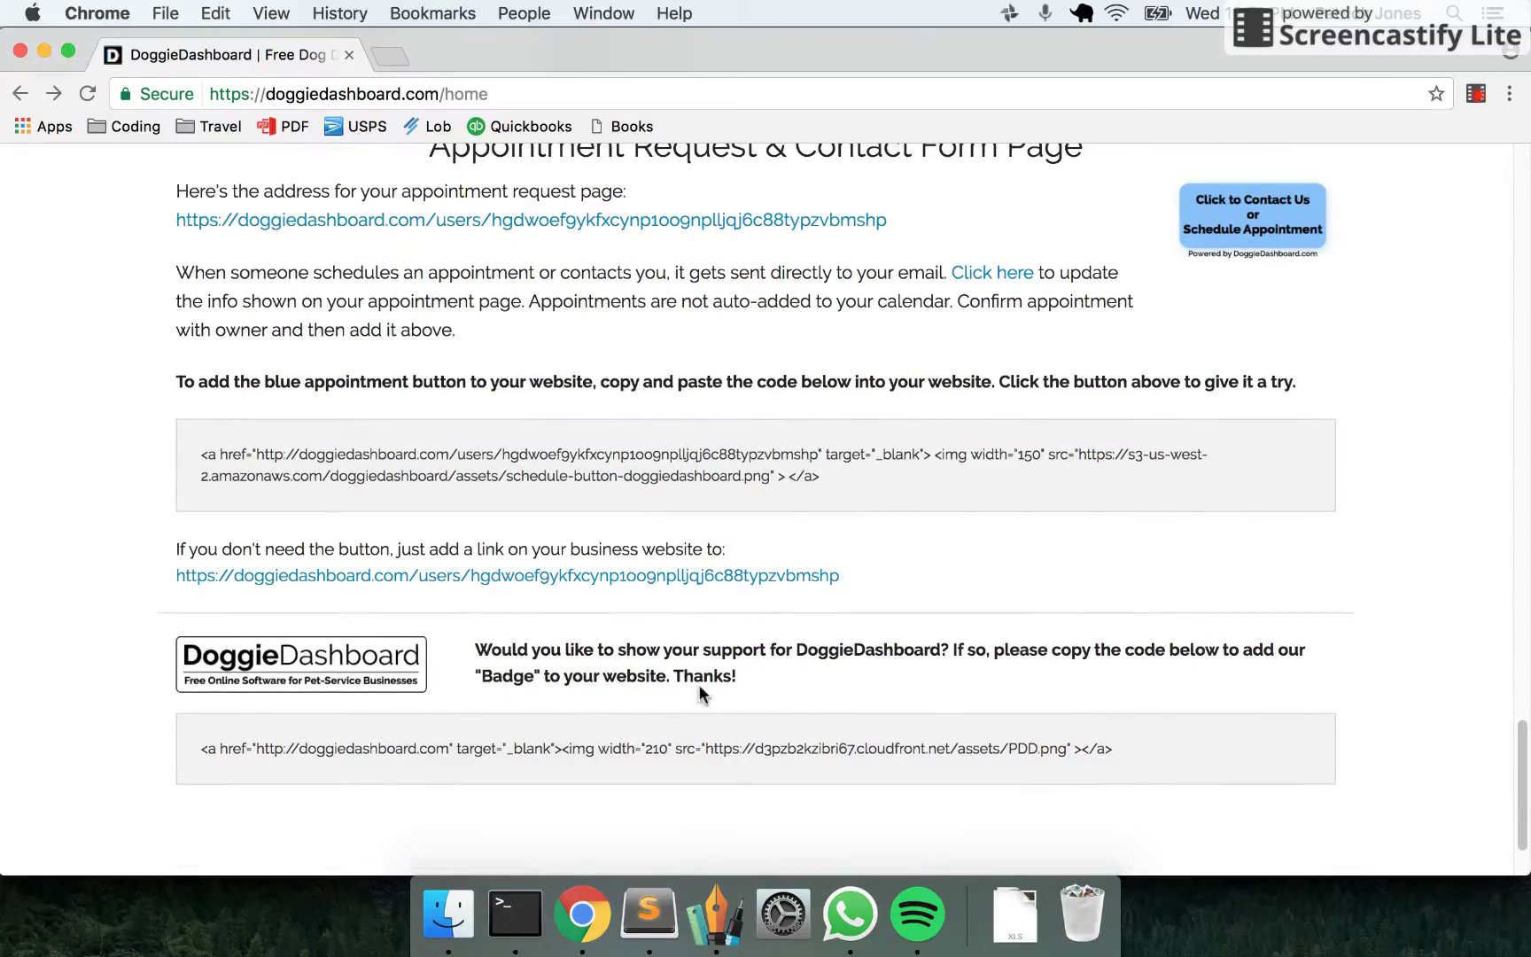
{"action": "left_click", "coordinate": [447, 750]}
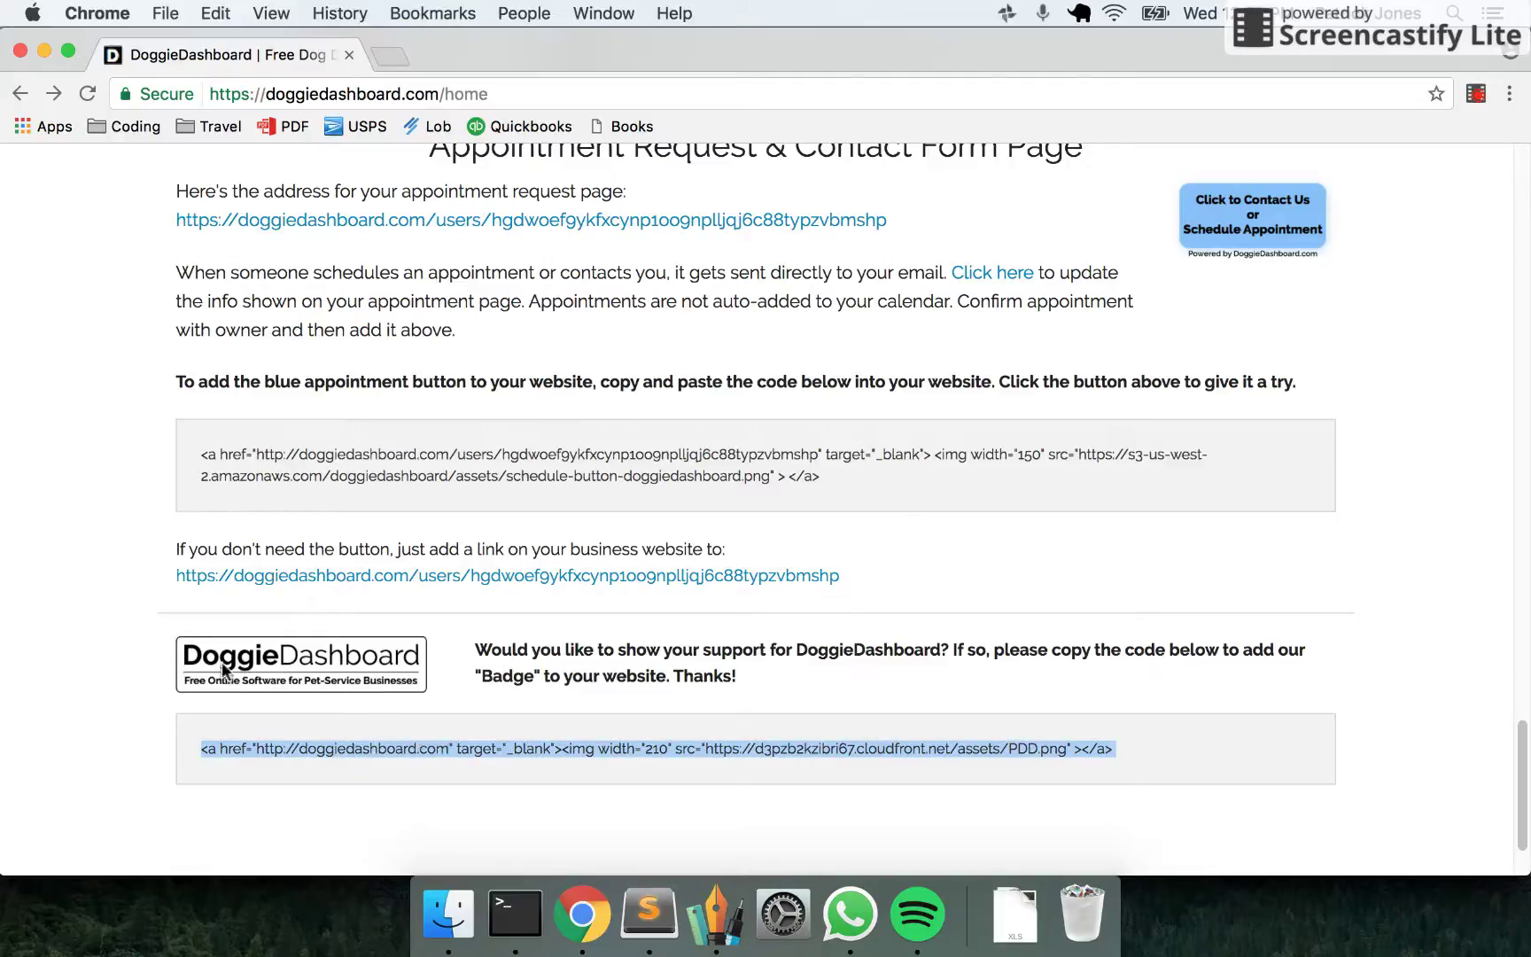
{"action": "left_click", "coordinate": [847, 641]}
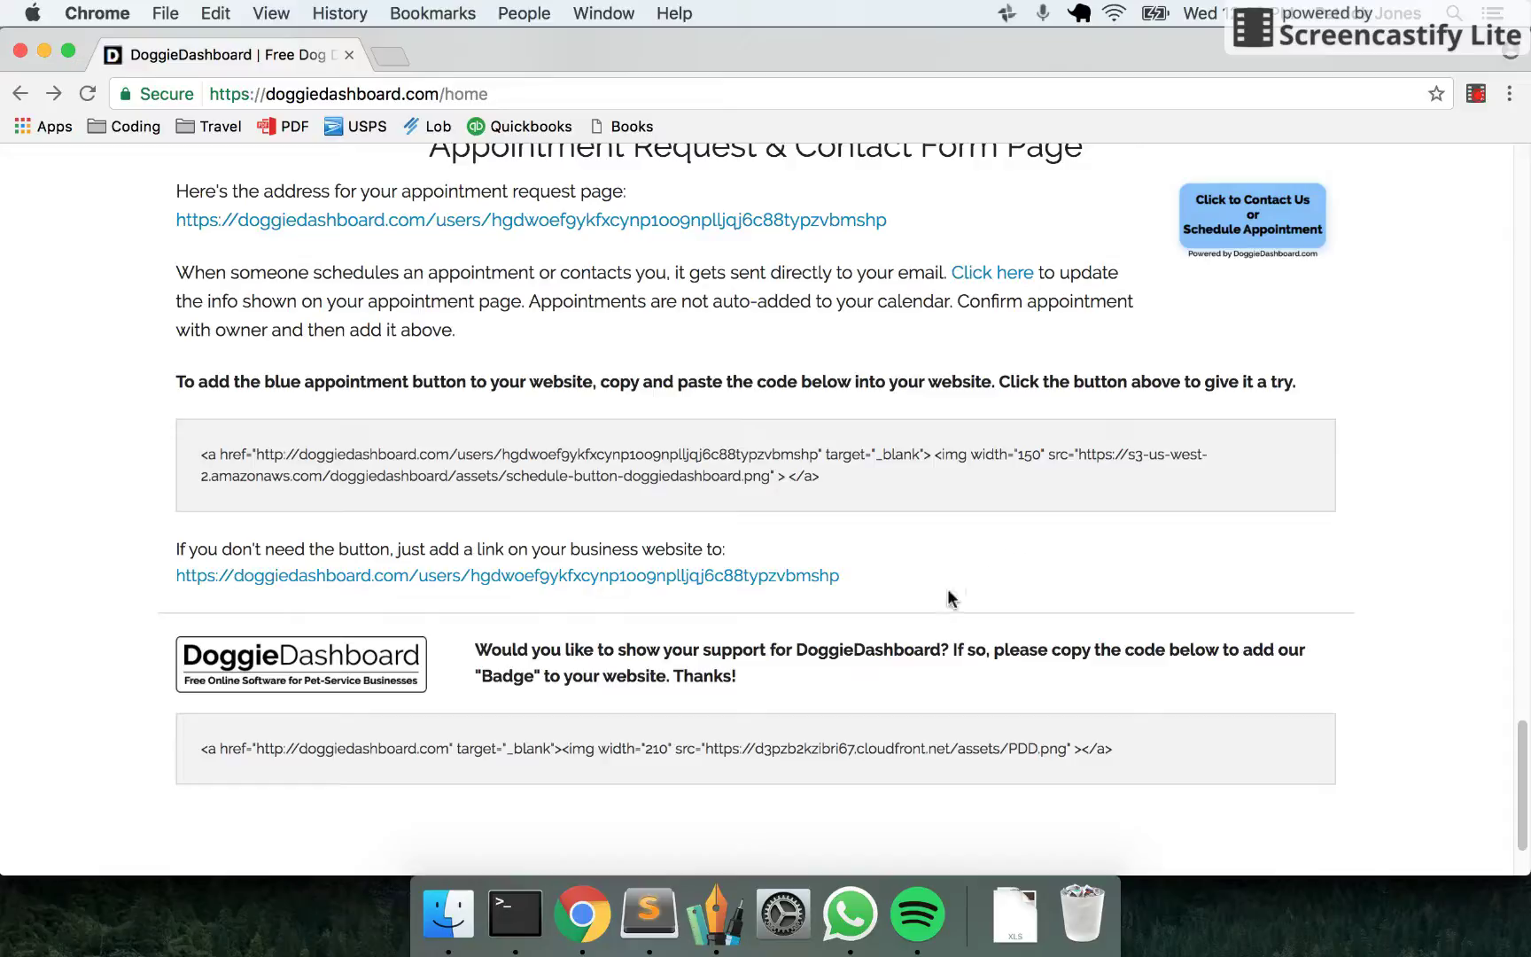
{"action": "scroll", "coordinate": [988, 518], "scroll_direction": "up", "scroll_amount": 20}
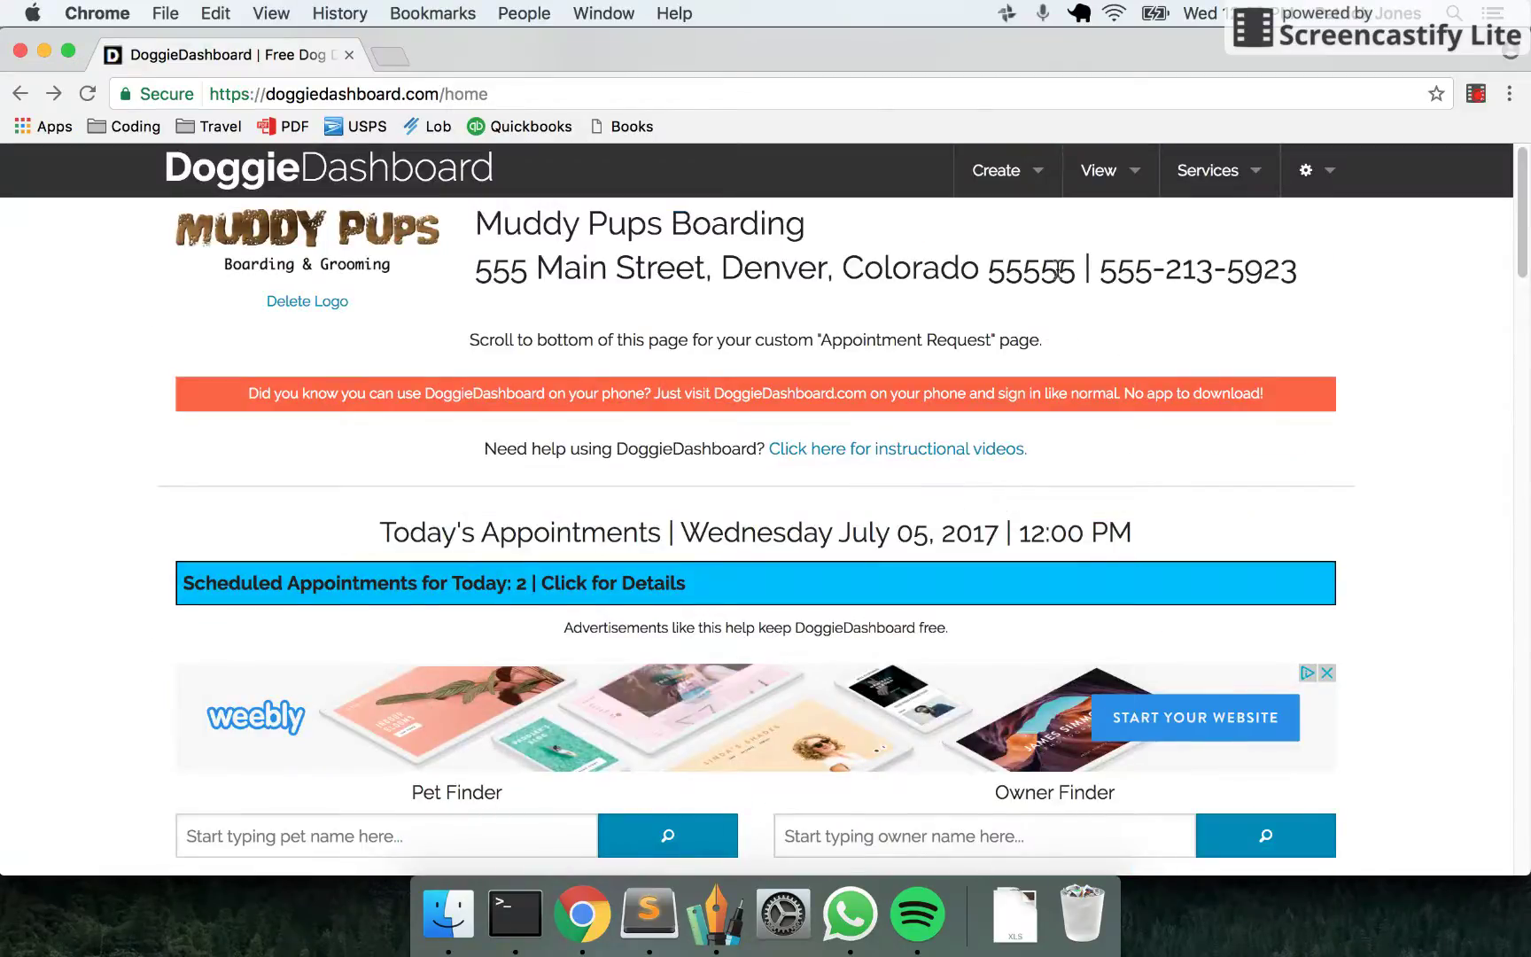
Choose Financial Entry from the Create menu to reach the Financial Center page.
{"action": "left_click", "coordinate": [997, 170]}
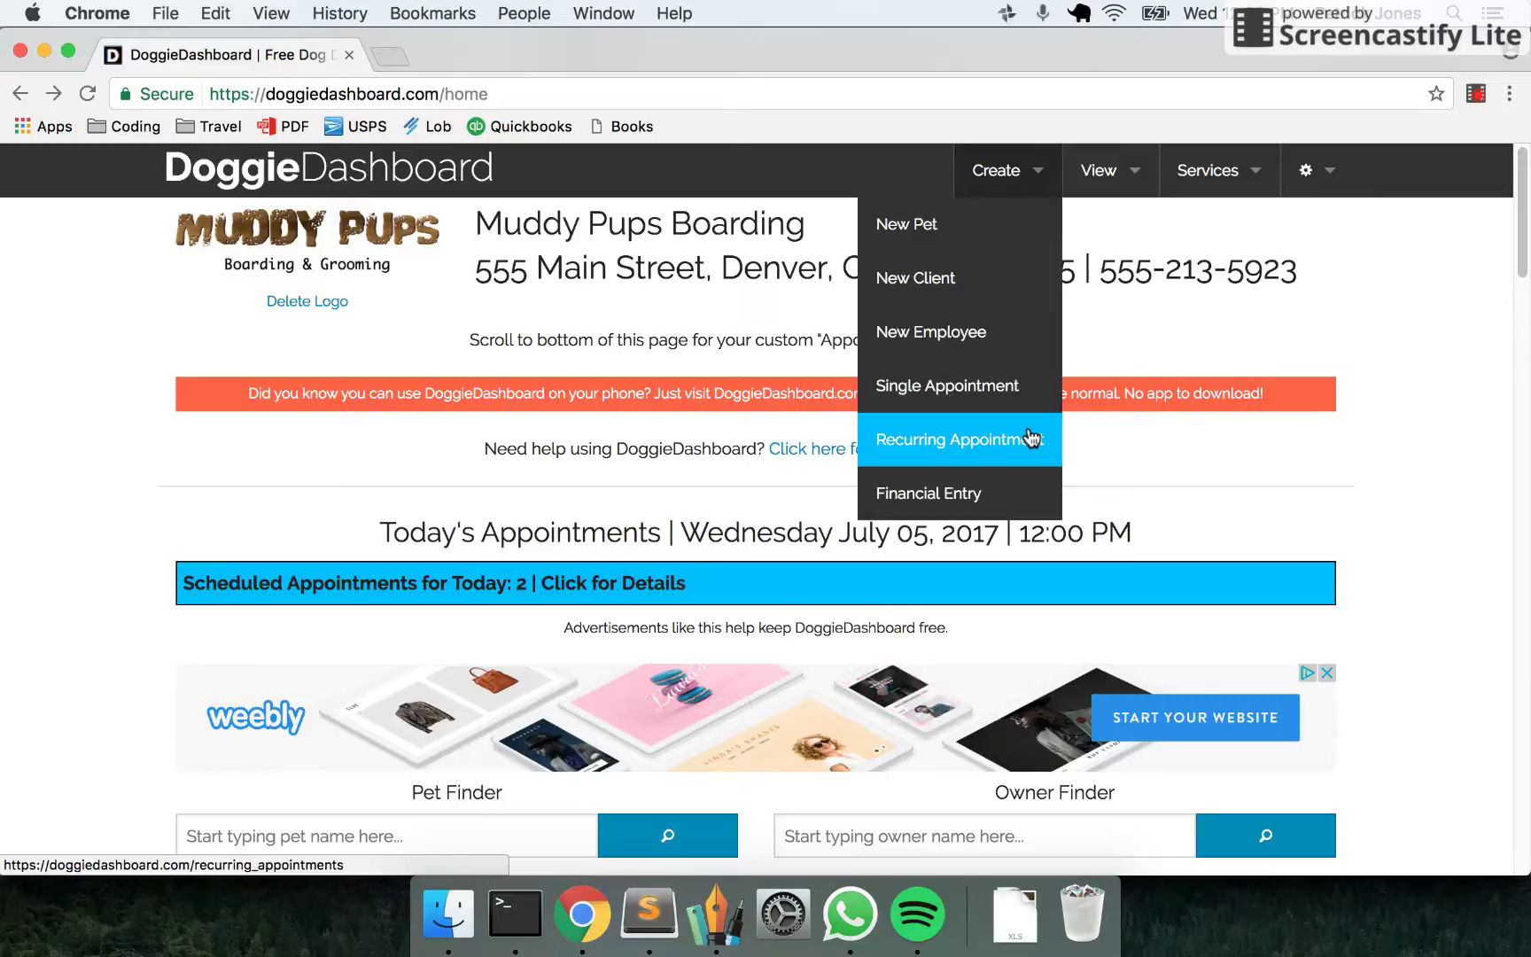
{"action": "left_click", "coordinate": [1014, 502]}
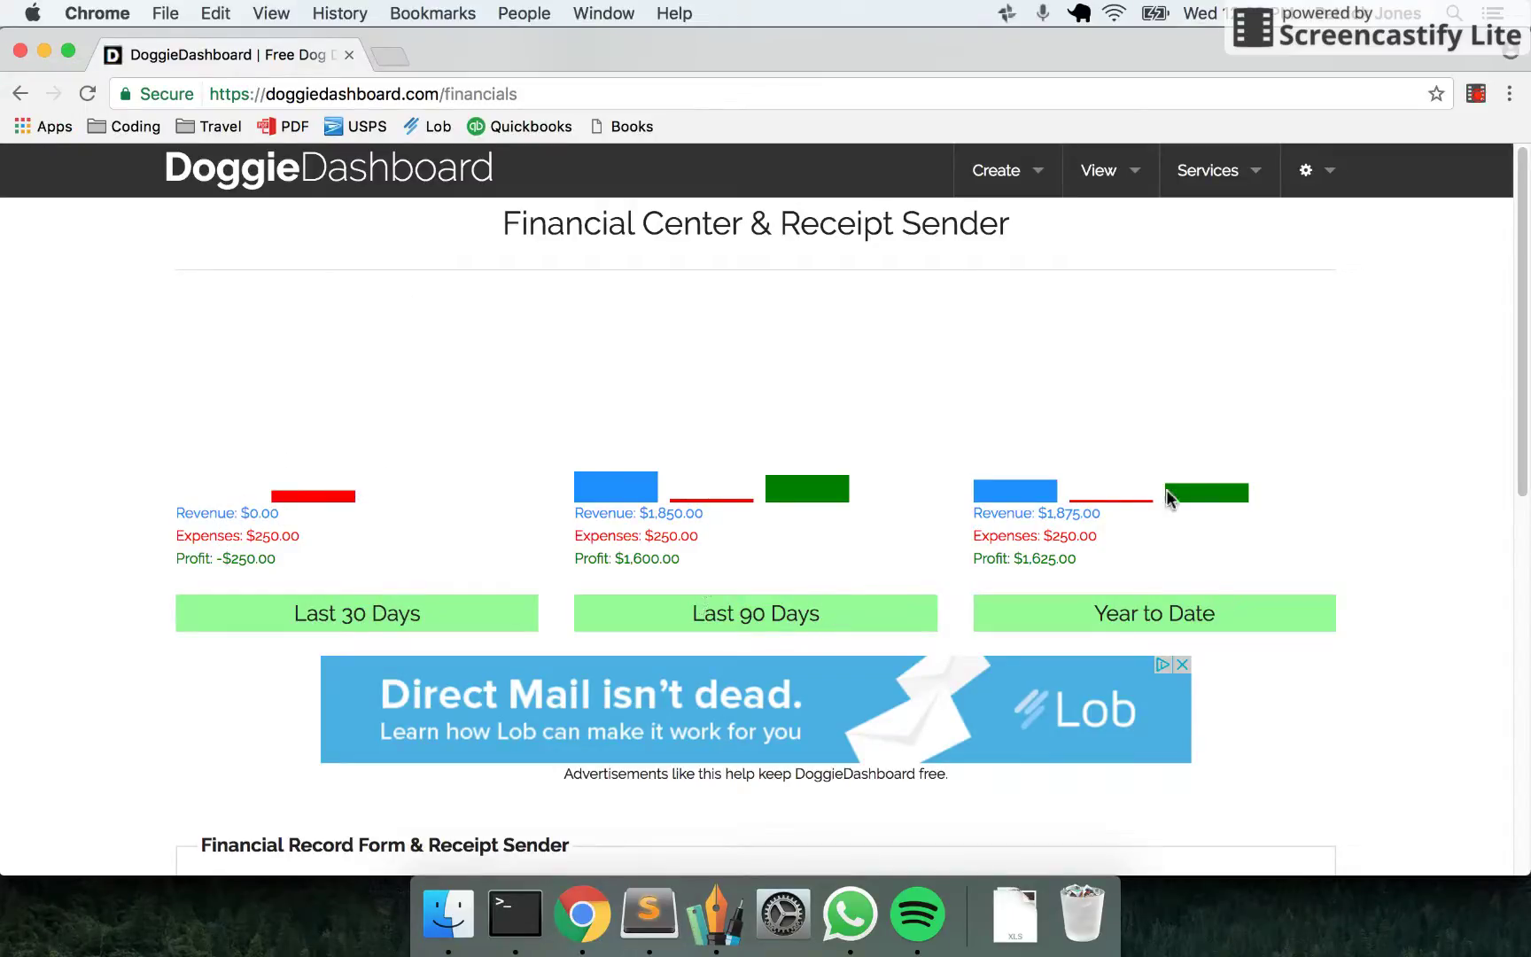
Expand all Muddy Pups Boarding financial records and scroll back up to the navbar.
{"action": "scroll", "coordinate": [960, 532], "scroll_direction": "down", "scroll_amount": 10}
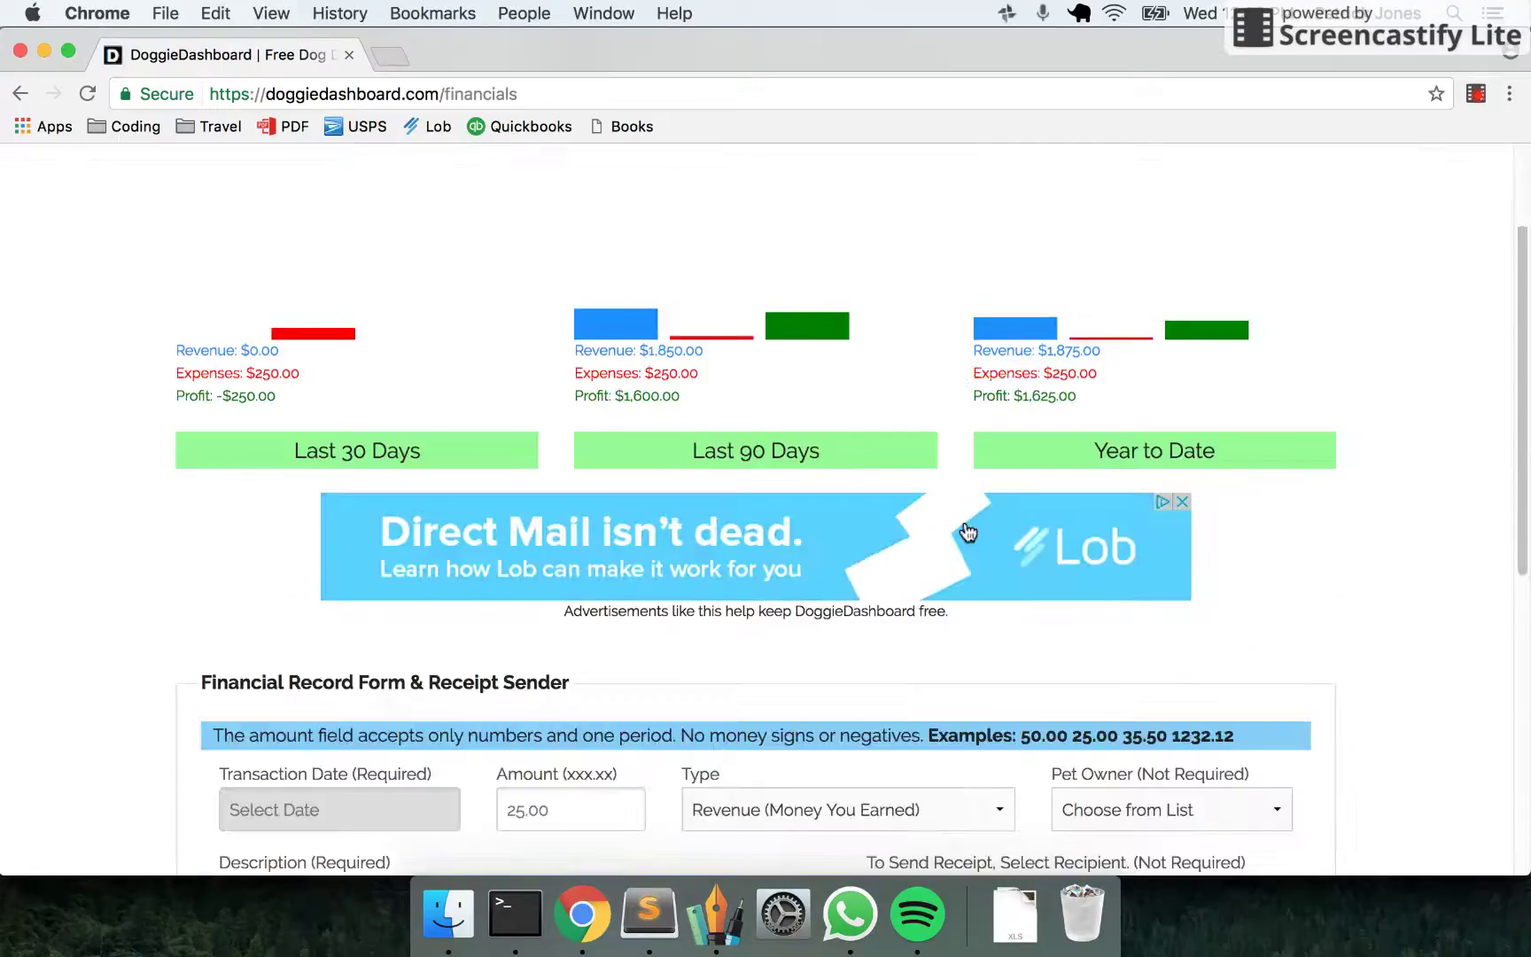
{"action": "scroll", "coordinate": [584, 355], "scroll_direction": "down", "scroll_amount": 1}
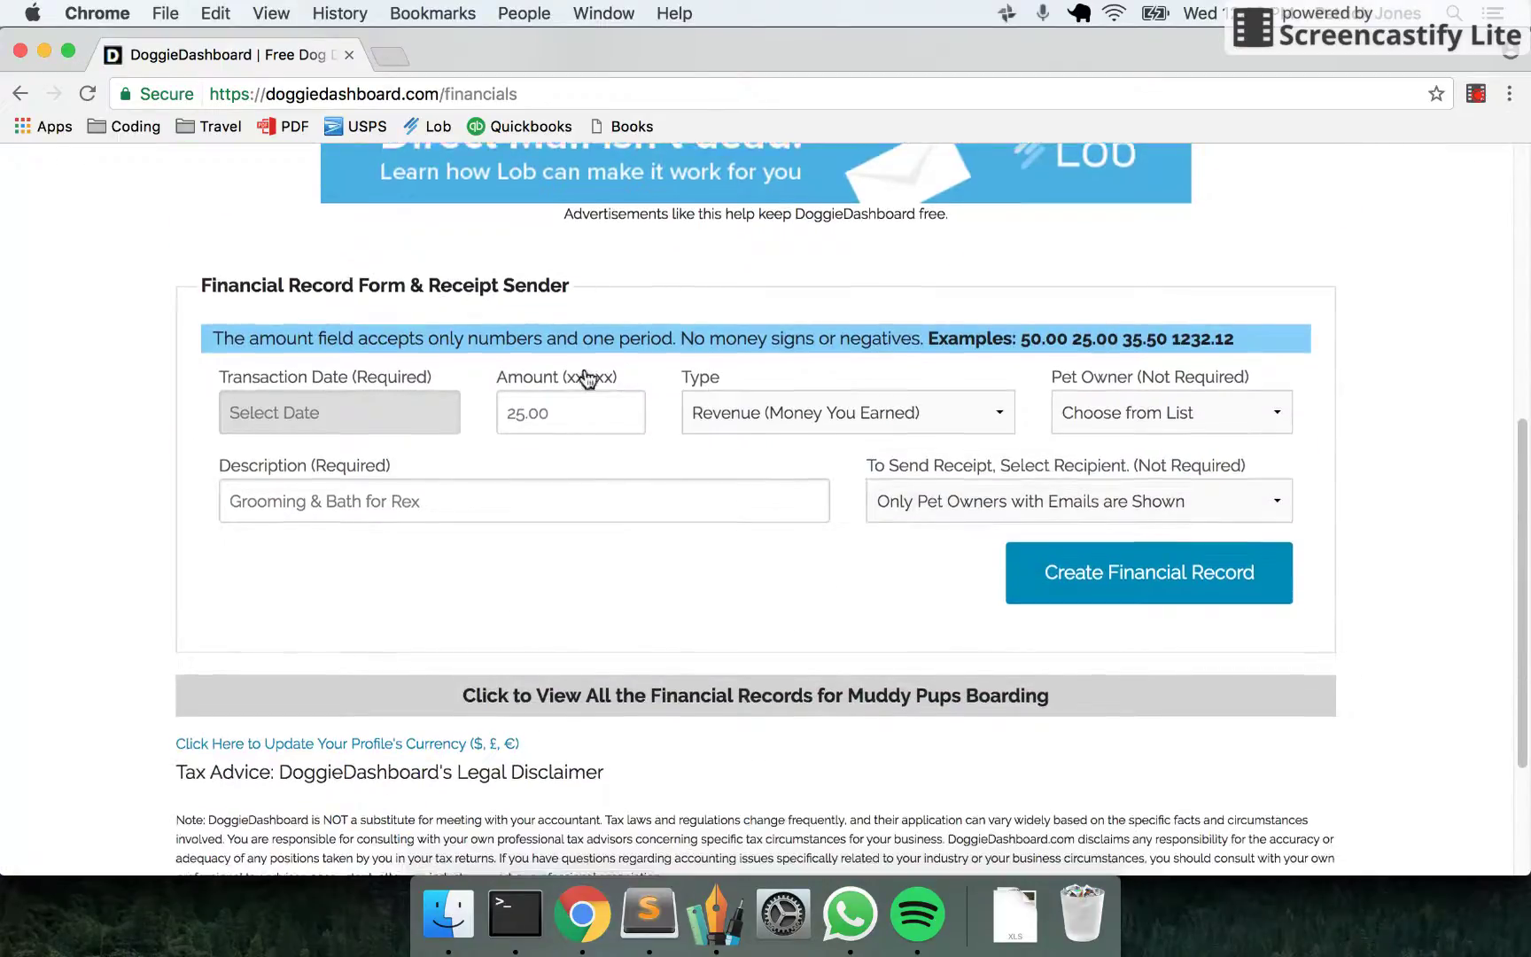
{"action": "left_click", "coordinate": [747, 678]}
{"action": "scroll", "coordinate": [747, 673], "scroll_direction": "down", "scroll_amount": 7}
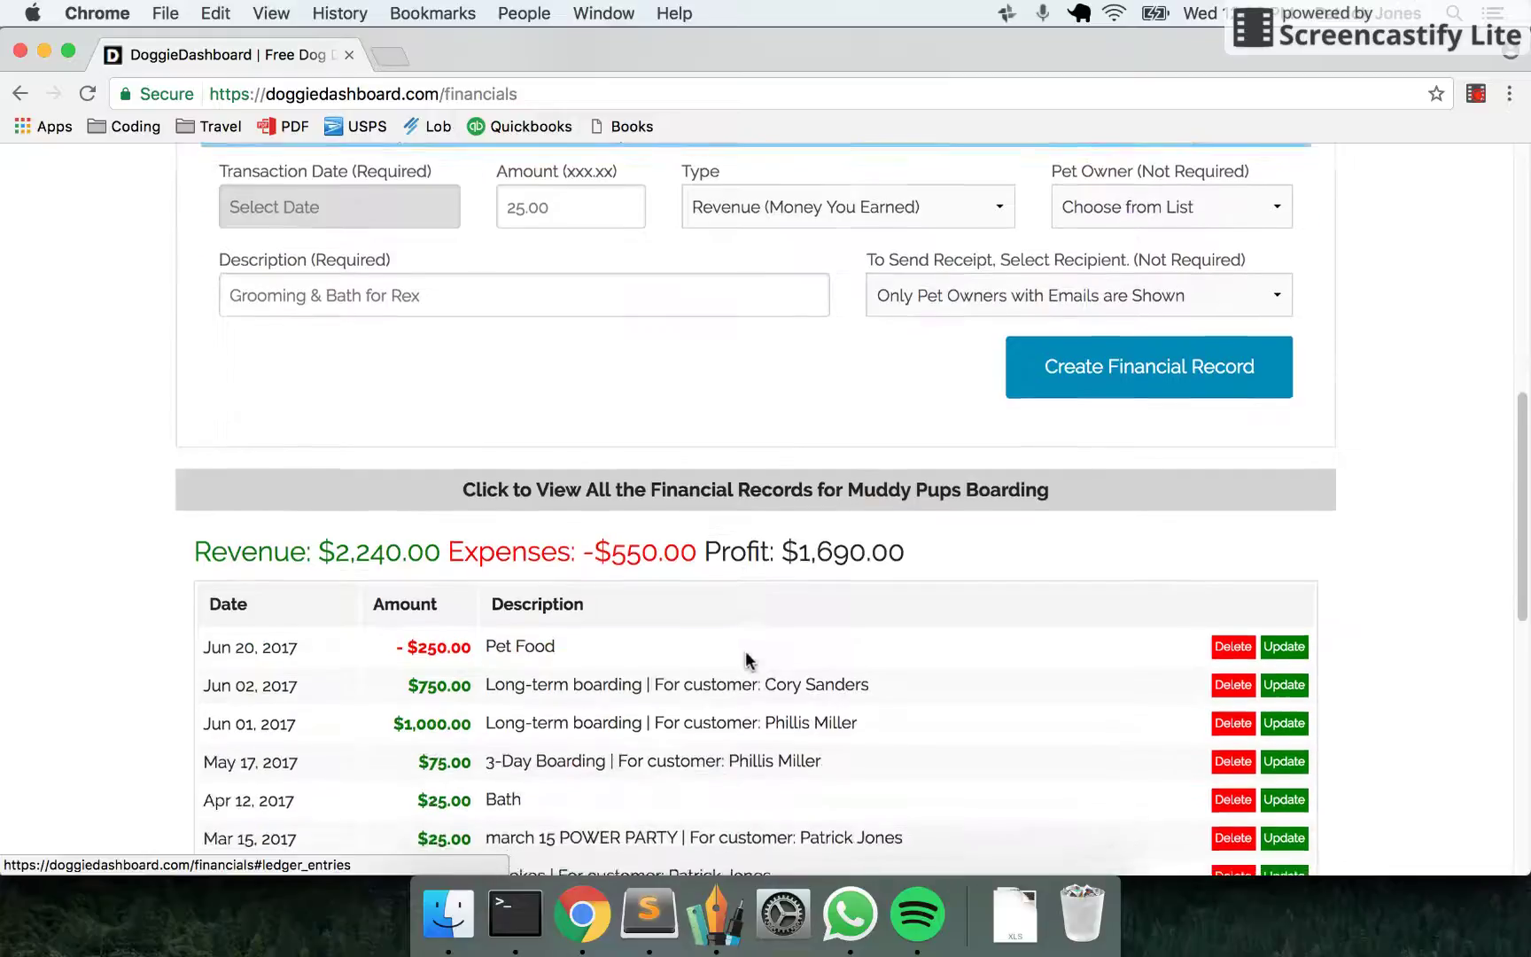
{"action": "scroll", "coordinate": [750, 650], "scroll_direction": "up", "scroll_amount": 15}
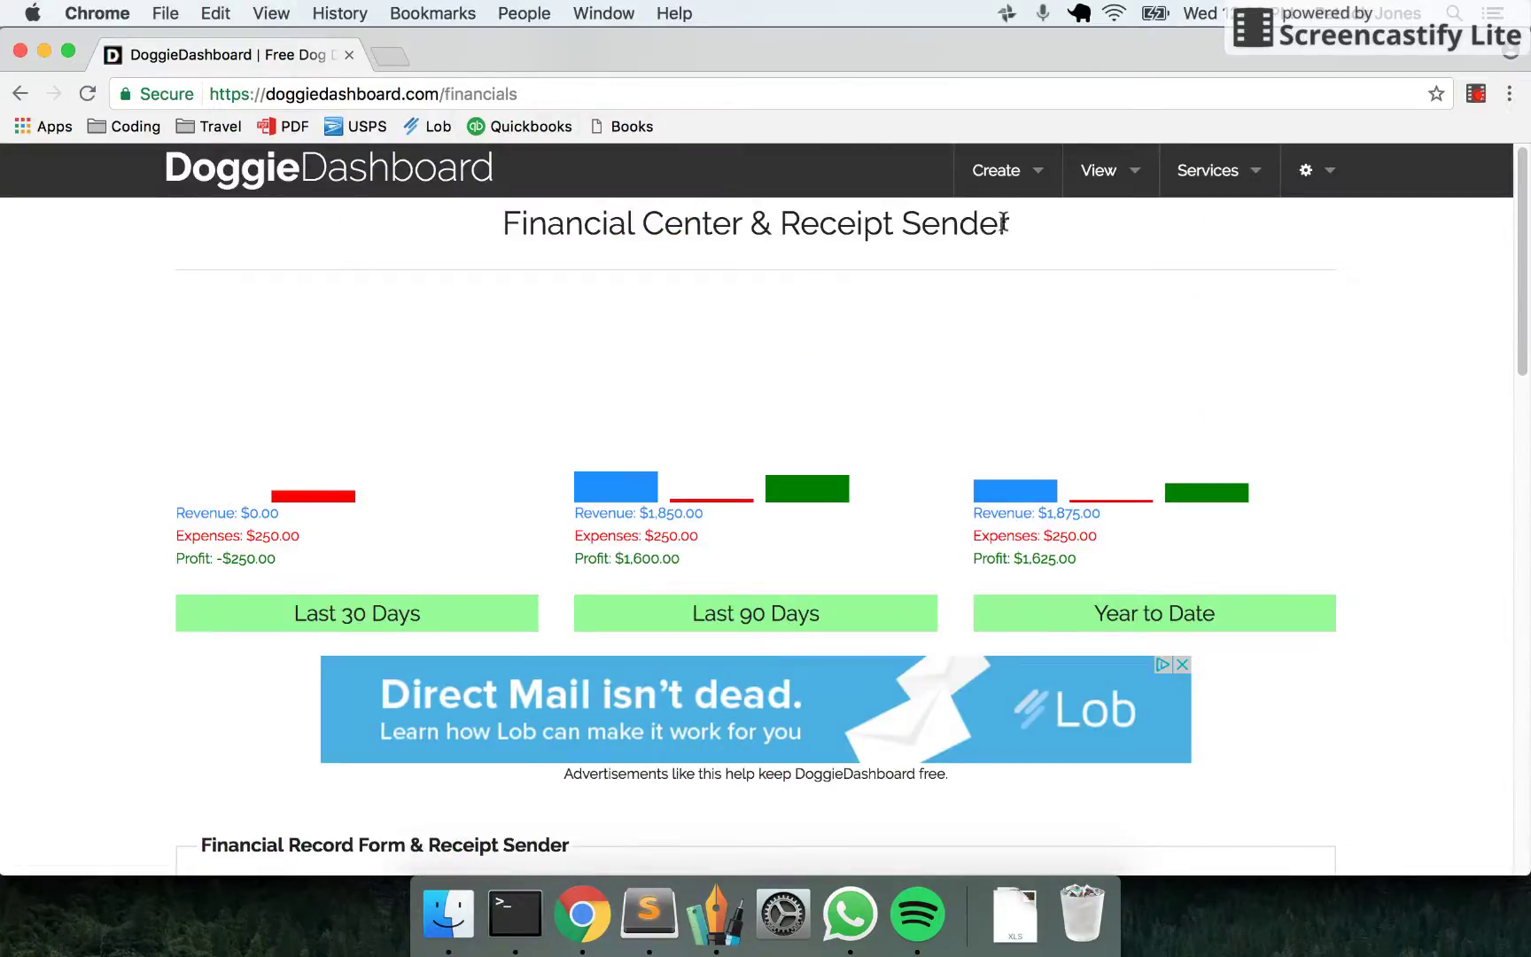
{"action": "left_click", "coordinate": [999, 170]}
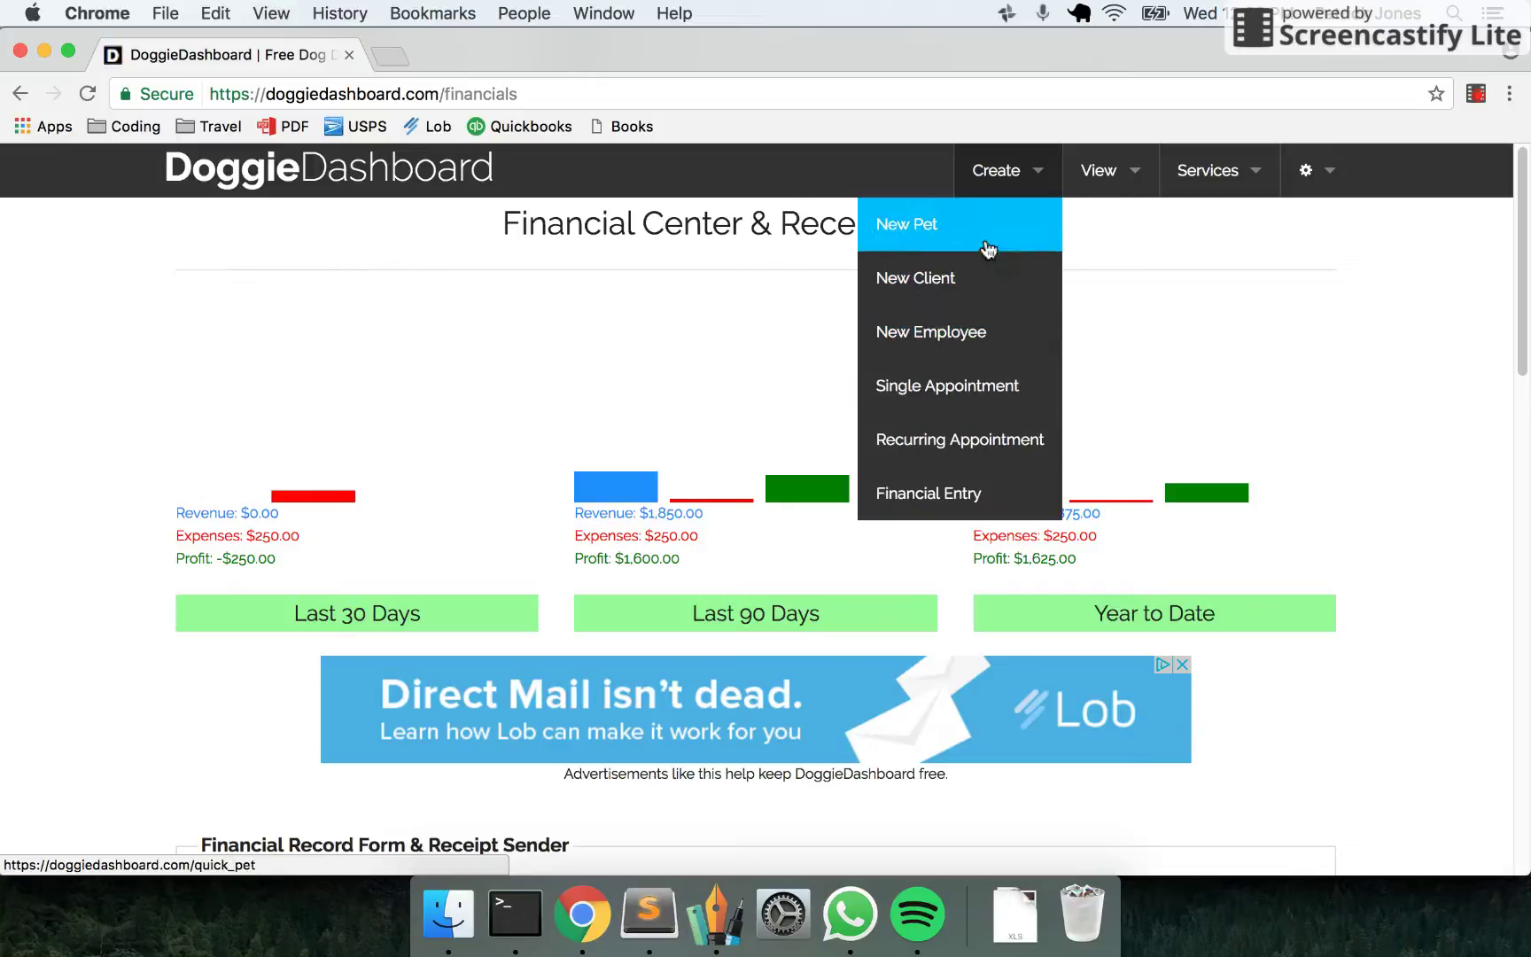
Go to Services List from the View menu and scroll through the six appointment types.
{"action": "left_click", "coordinate": [1072, 184]}
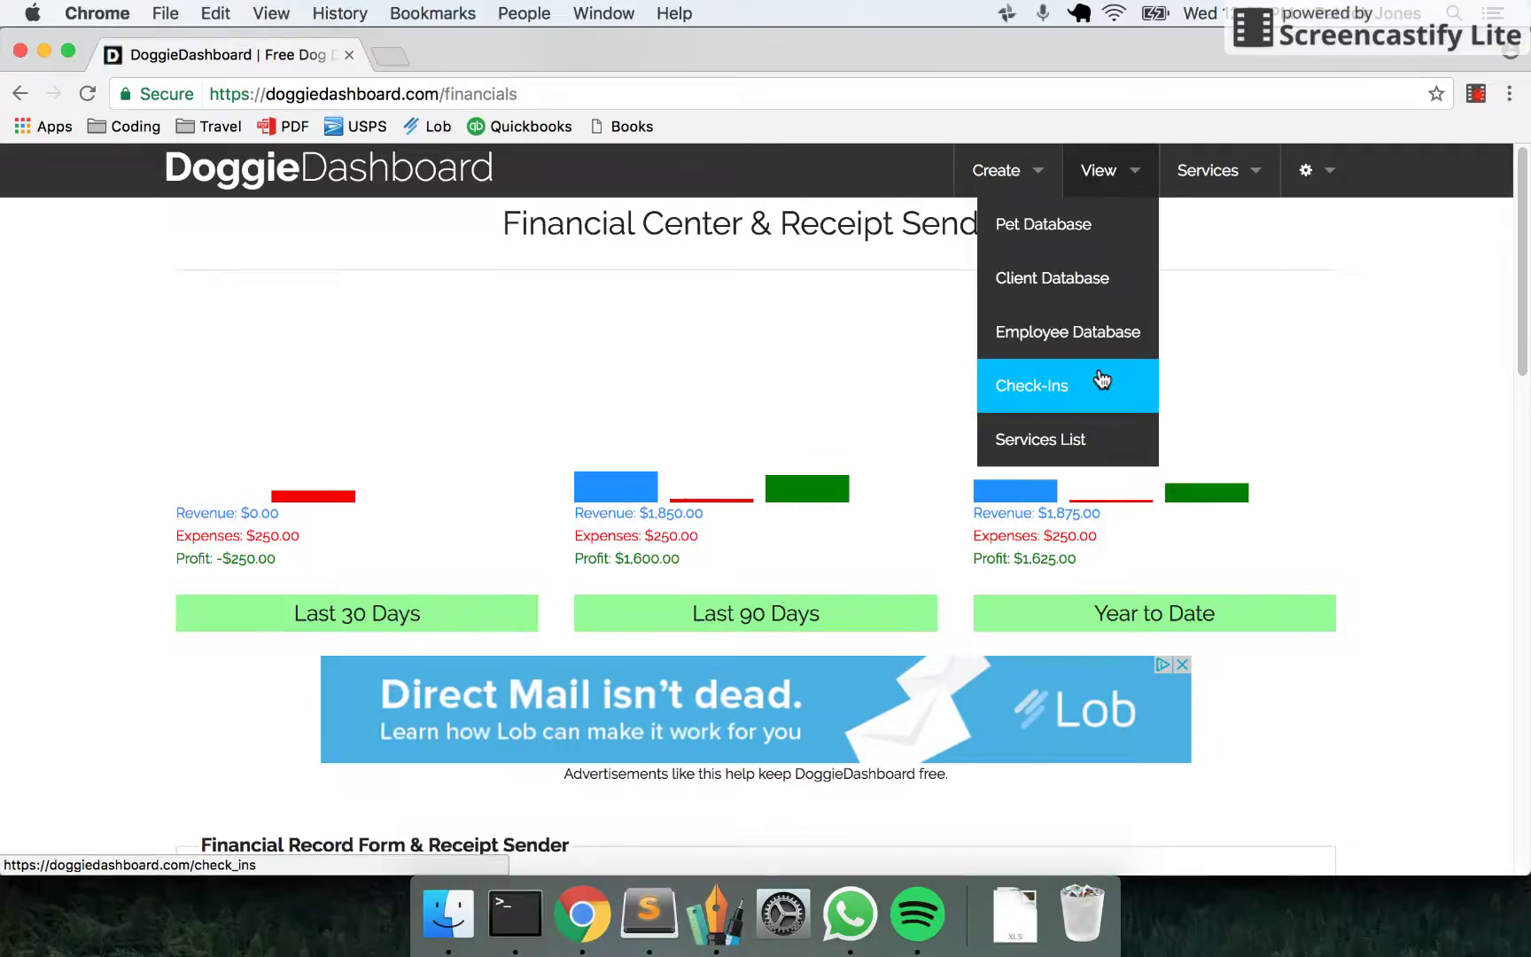
{"action": "left_click", "coordinate": [1102, 436]}
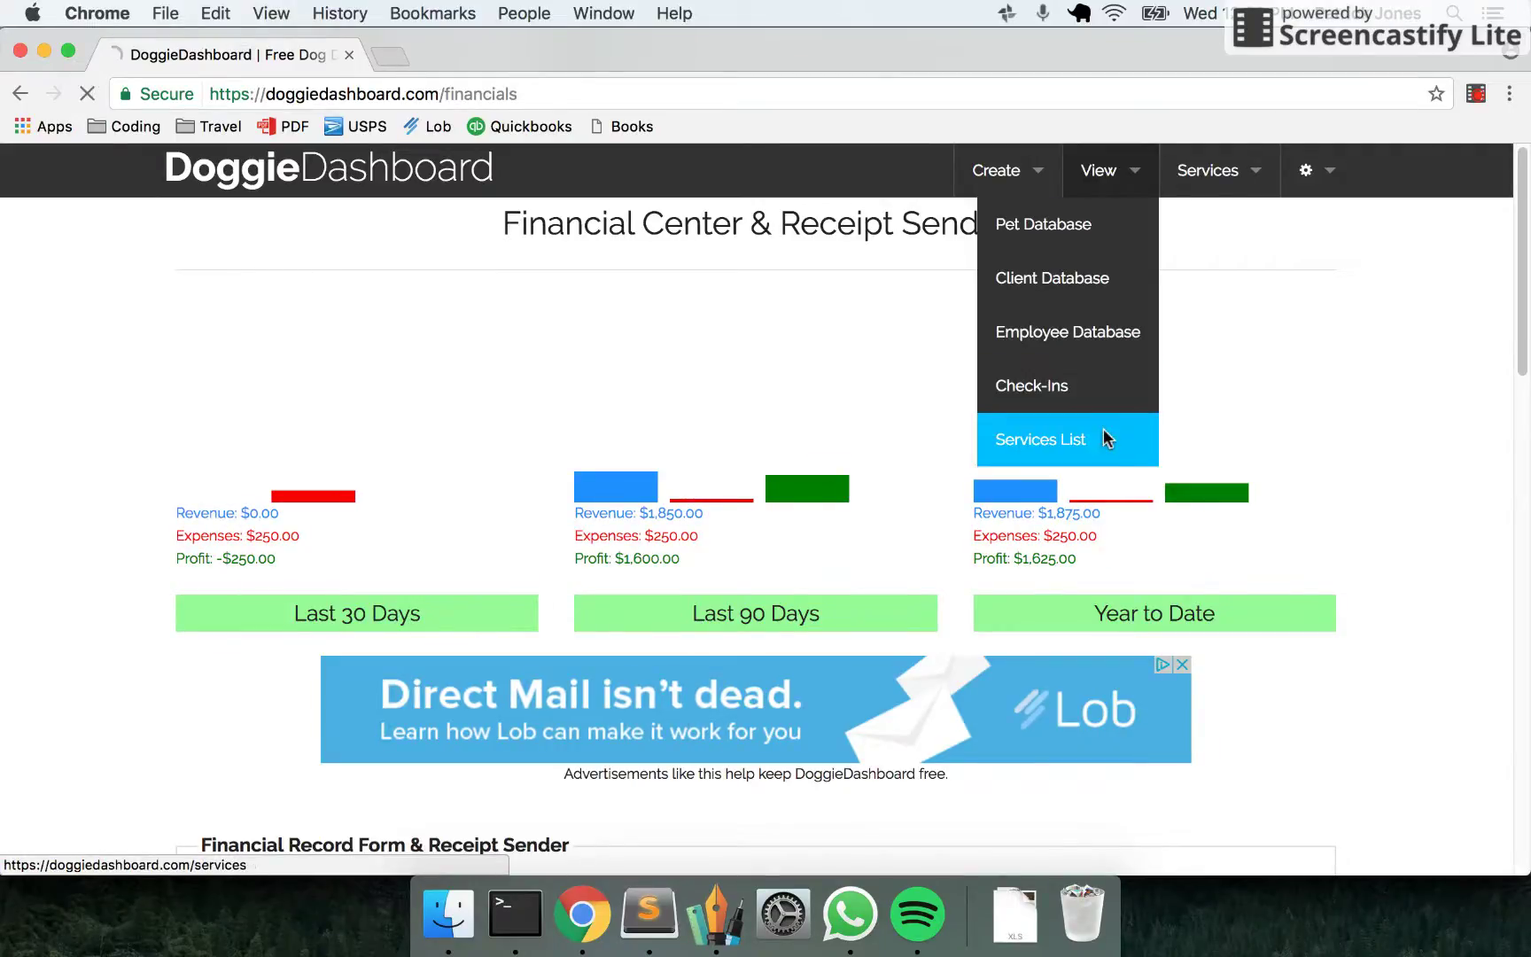
{"action": "scroll", "coordinate": [872, 636], "scroll_direction": "down", "scroll_amount": 1}
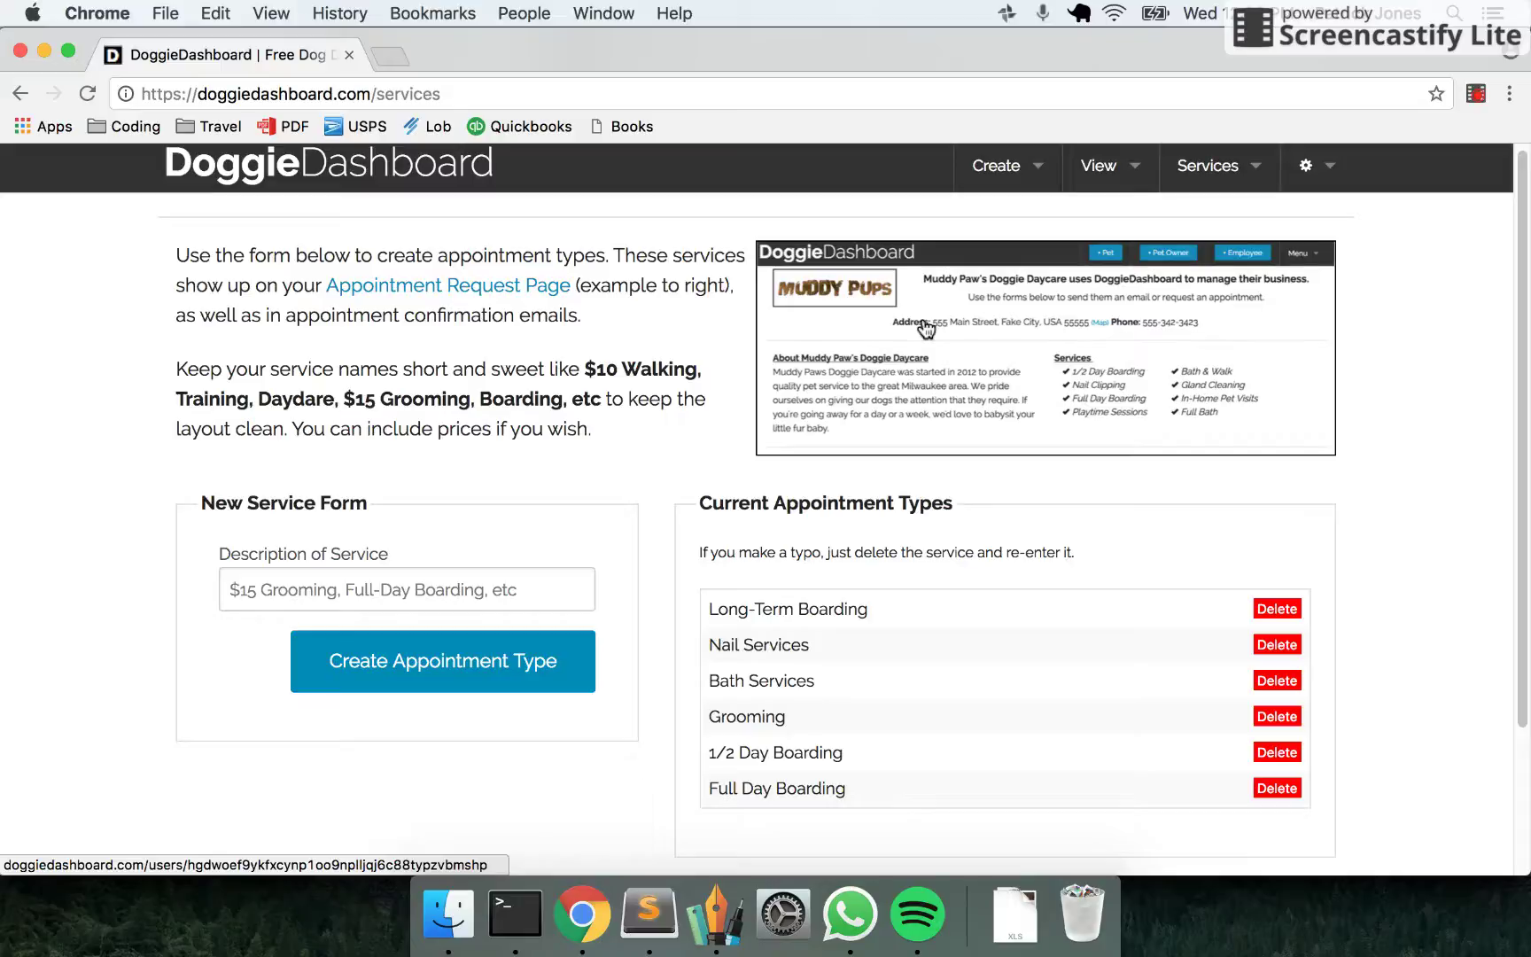
Open the gear menu in the navbar to show Home, Update Profile, Help Center and Logout.
{"action": "left_click", "coordinate": [1309, 171]}
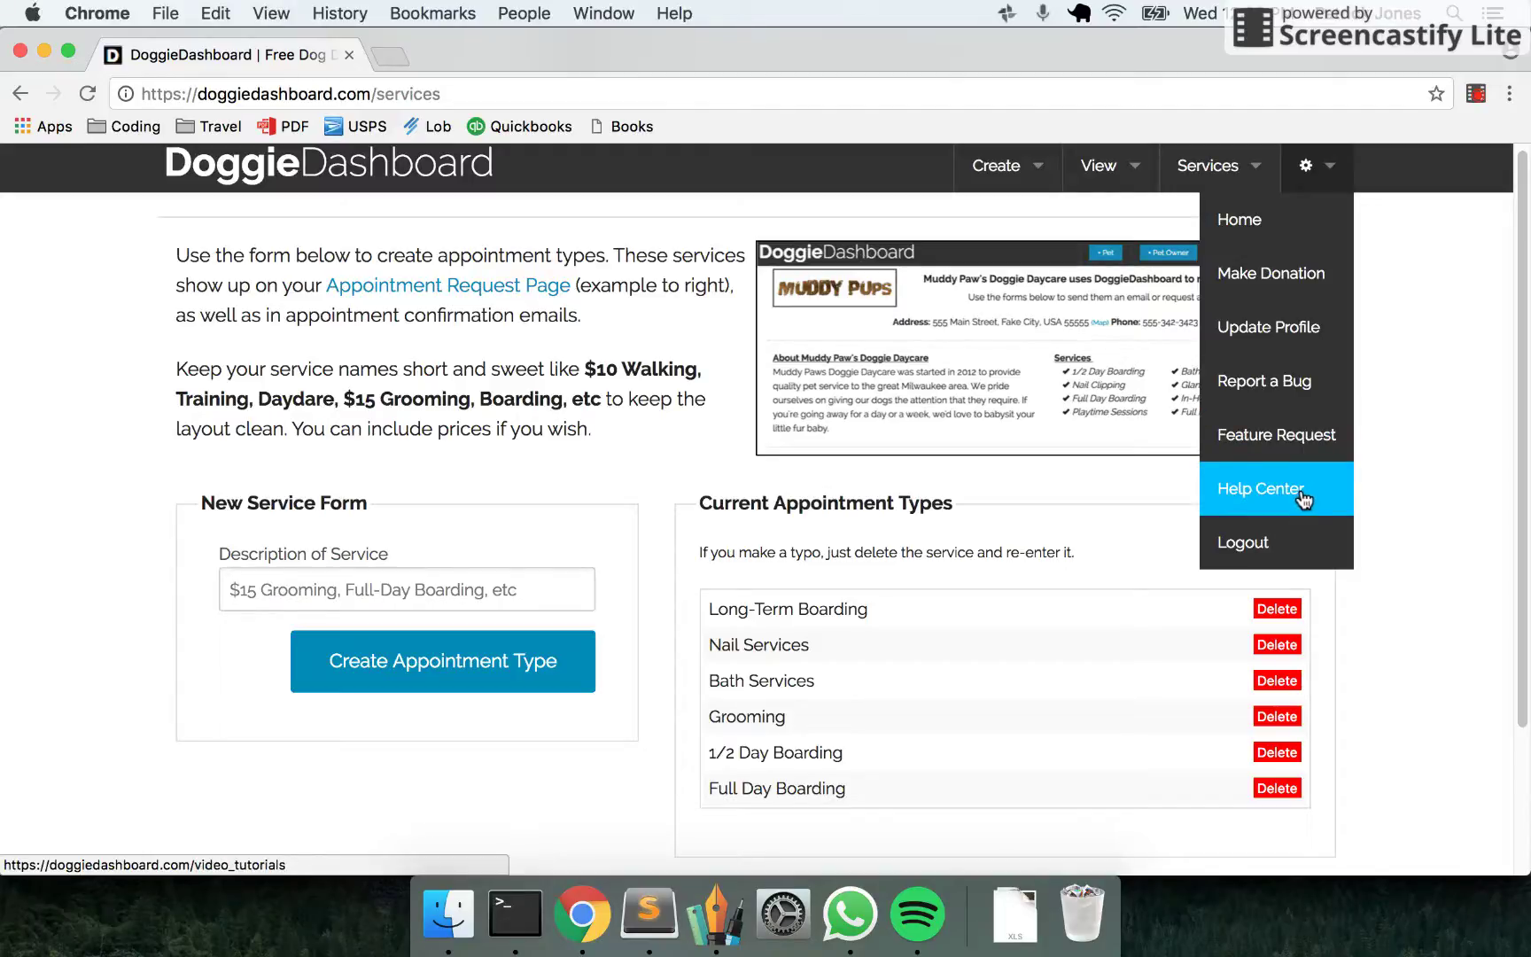
Log out via the gear menu and close the 'Signed out successfully' banner.
{"action": "left_click", "coordinate": [1302, 544]}
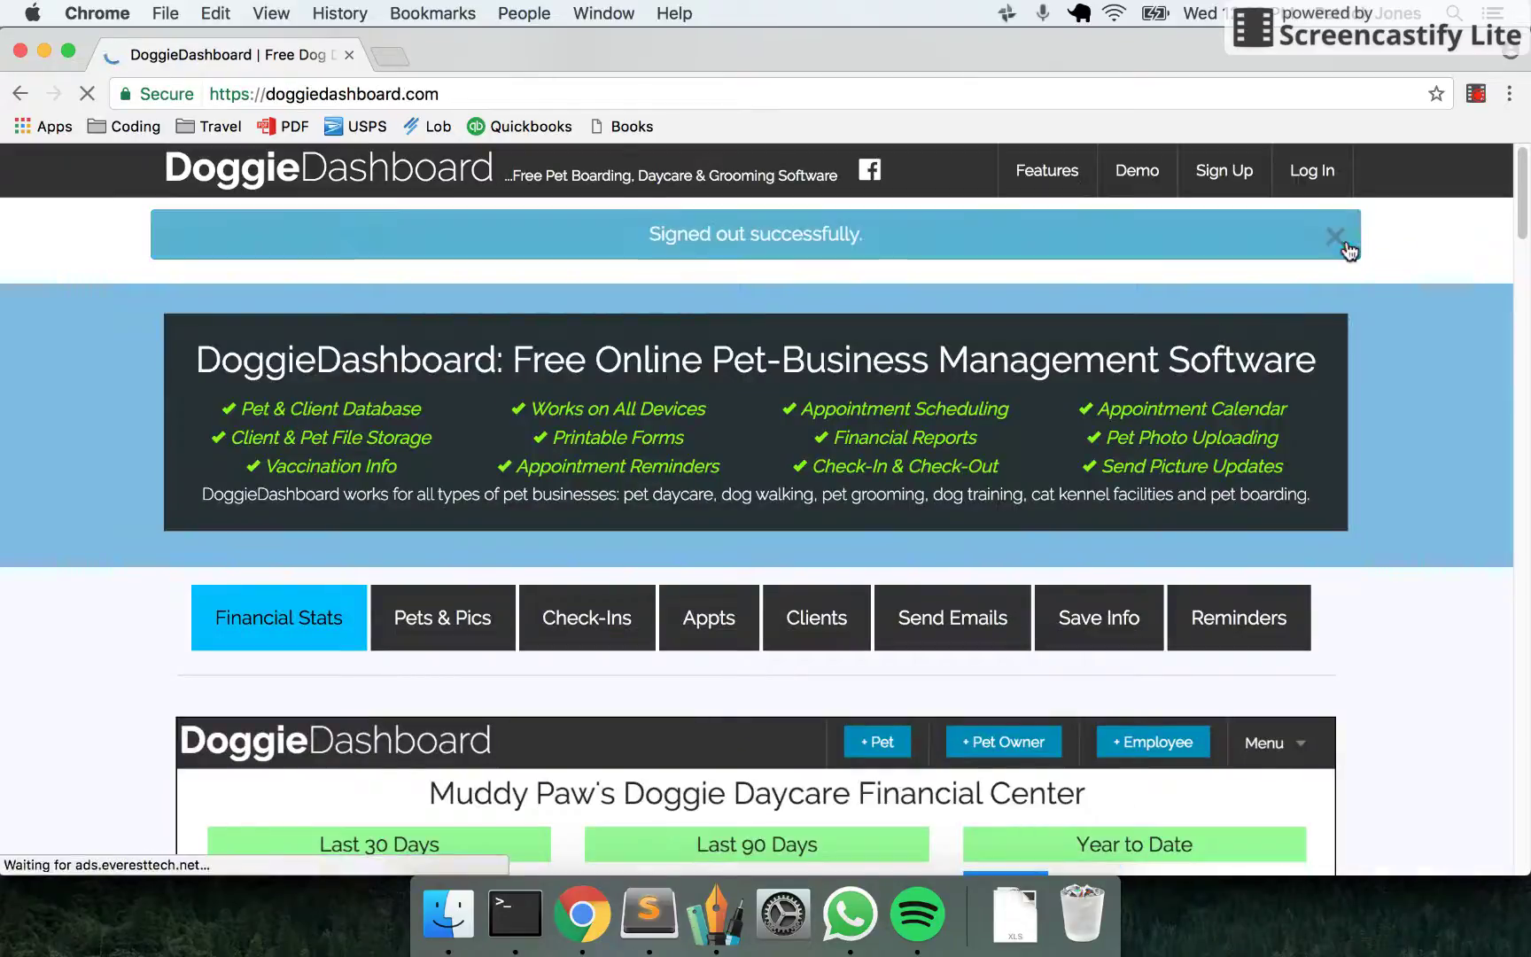
{"action": "left_click", "coordinate": [1345, 246]}
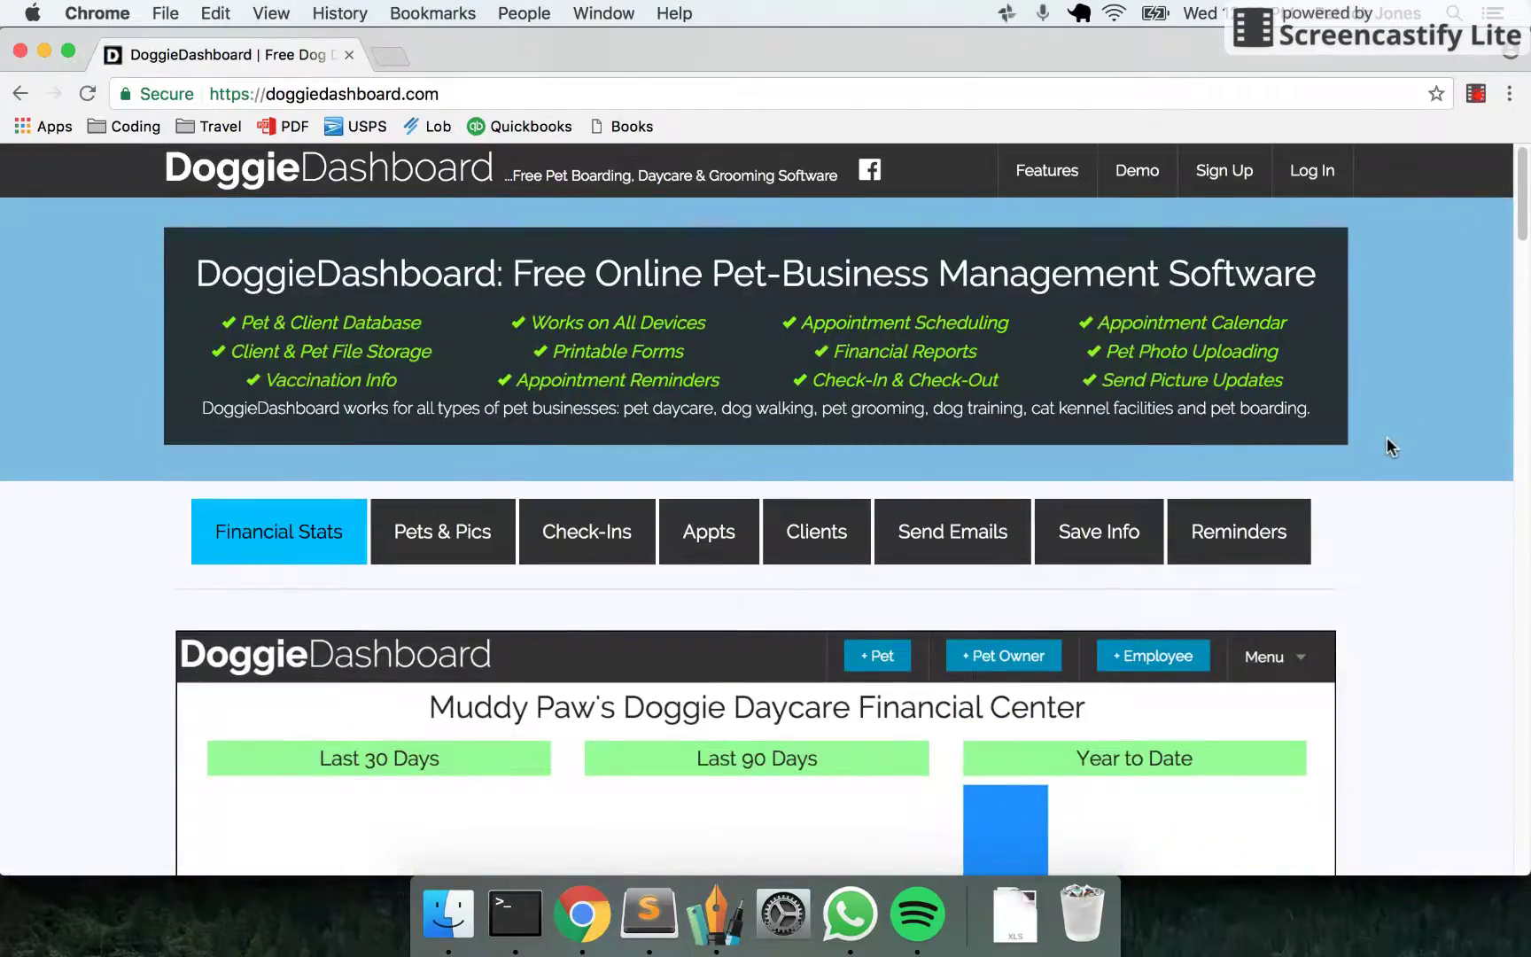